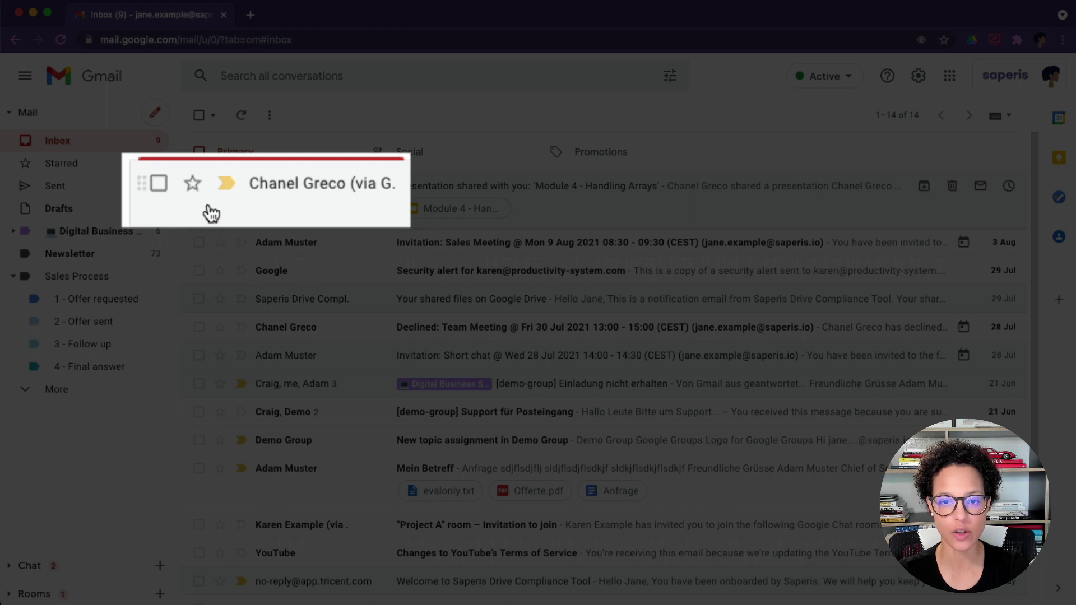
After test-starring the first email, make red-bang and green-check the in-use stars and save.
click(193, 185)
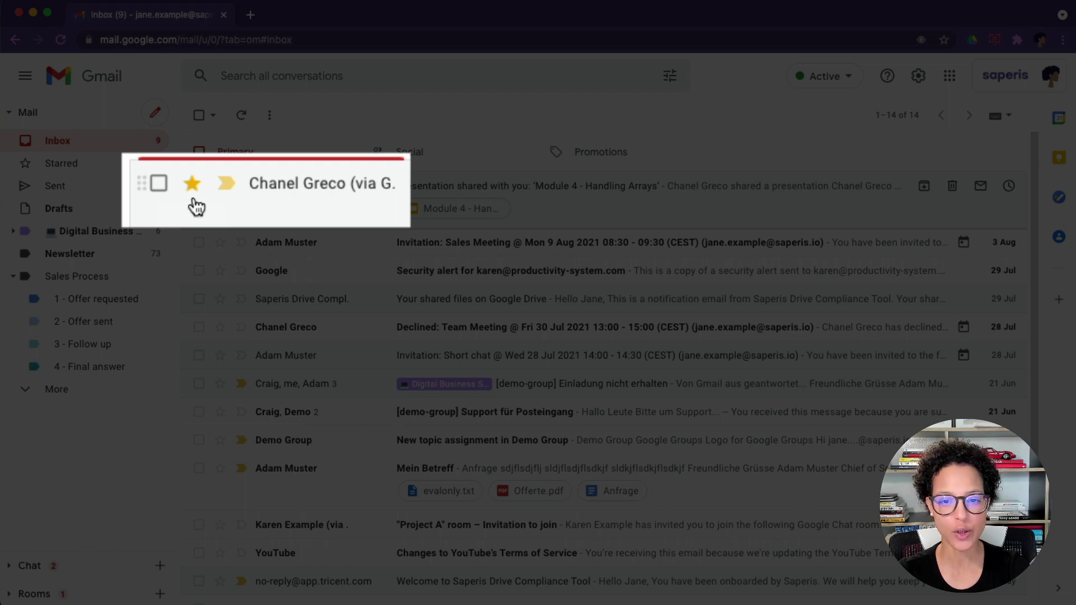
click(192, 185)
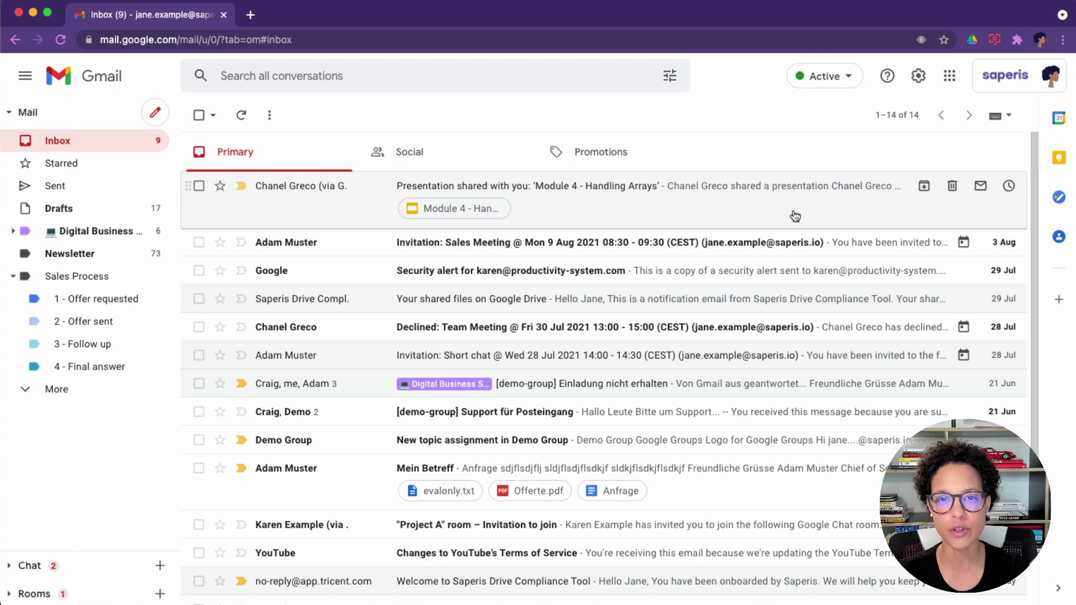
click(918, 75)
click(931, 149)
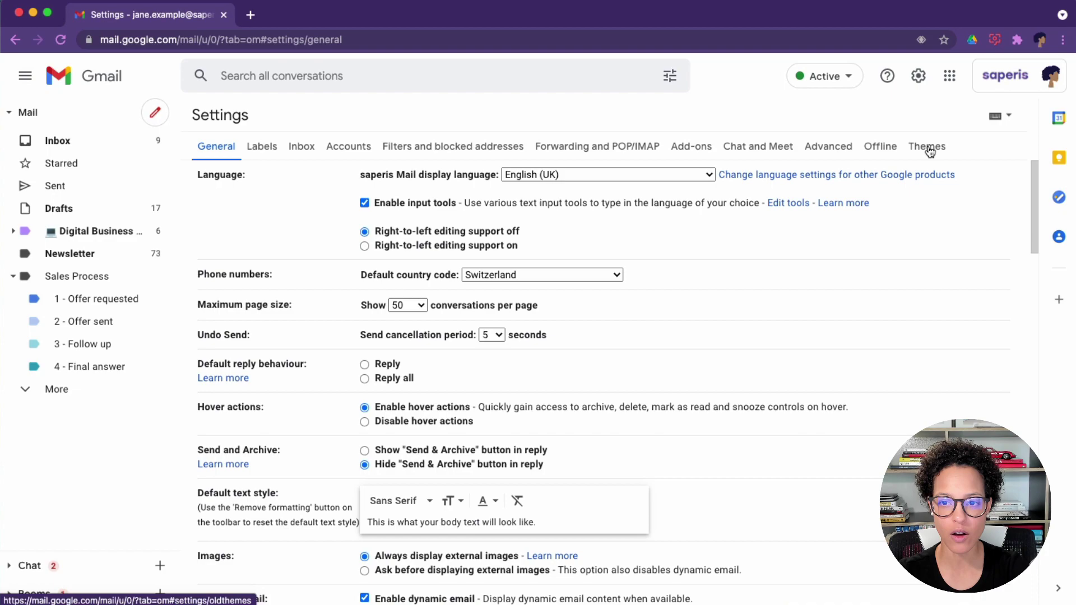
scroll(767, 280, down, 15)
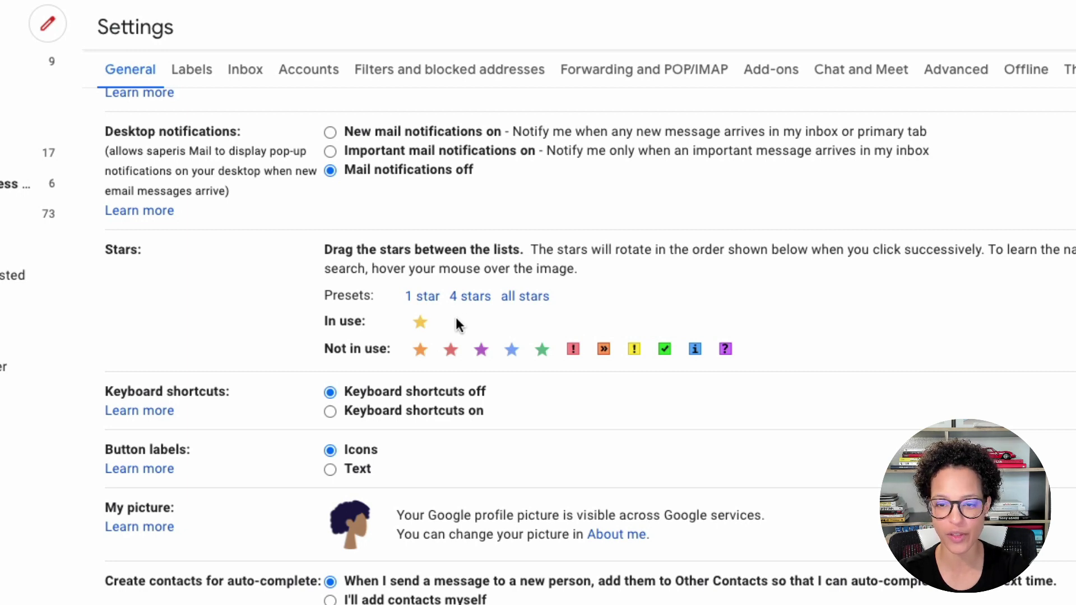
drag(570, 348, 443, 321)
drag(634, 349, 577, 352)
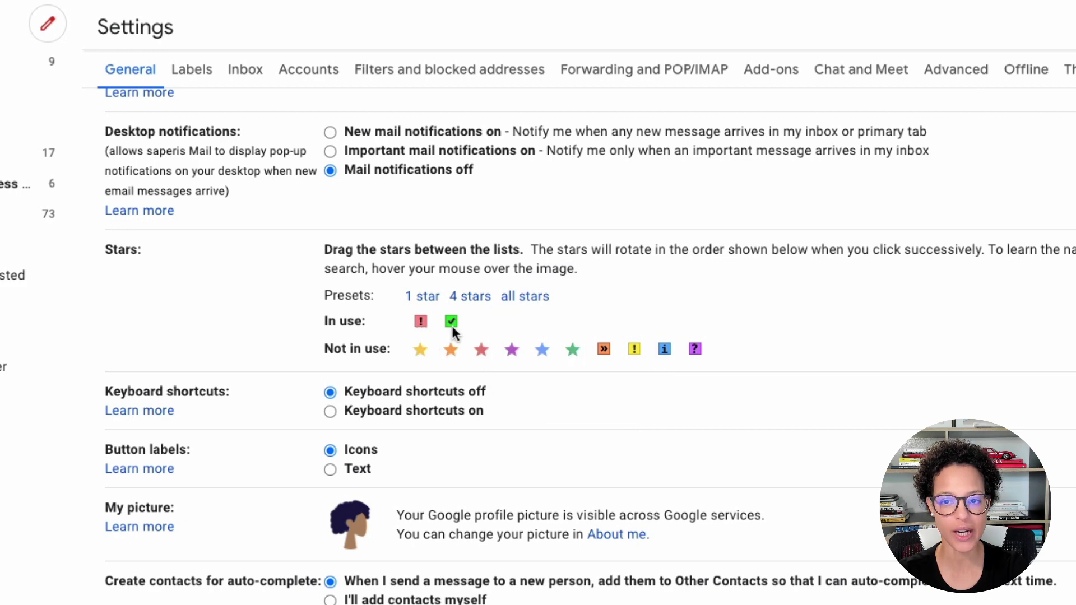
scroll(729, 348, down, 15)
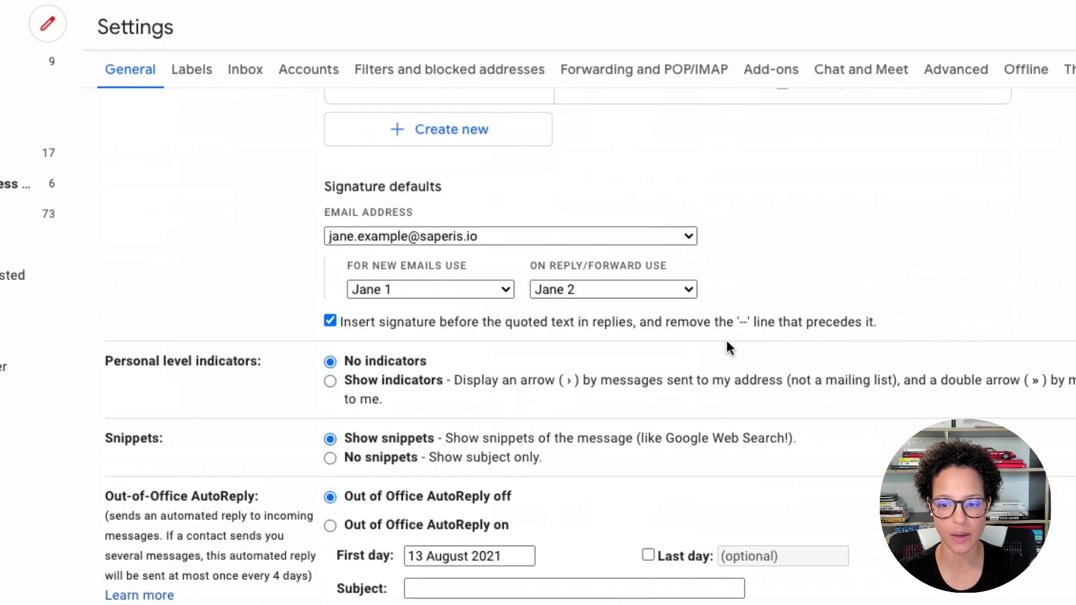
click(630, 591)
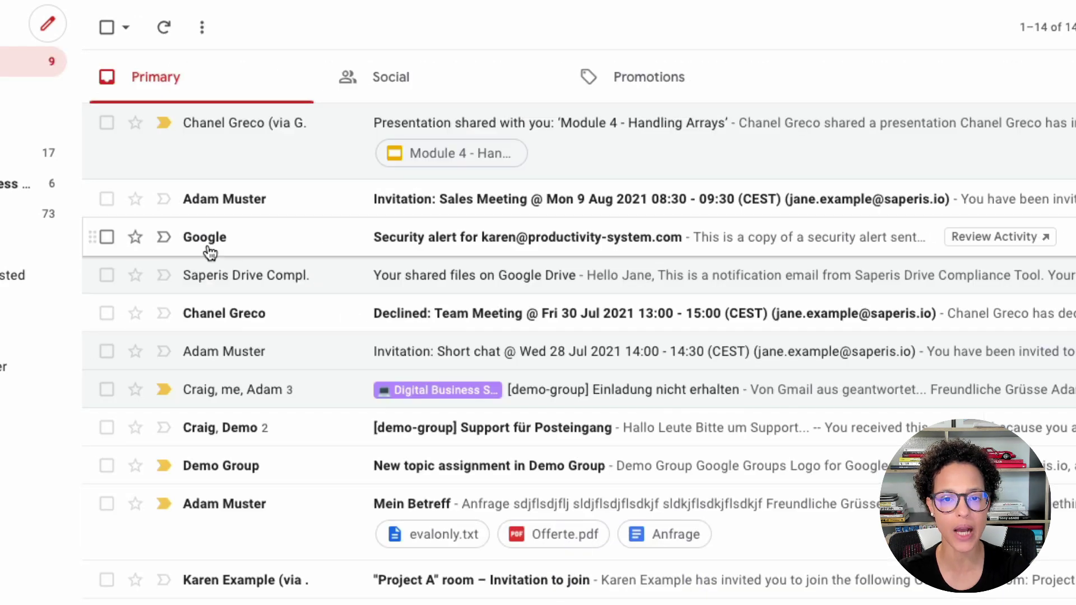
Give the presentation and Sales Meeting emails red-bang stars and the shared Drive files email a green check.
click(135, 128)
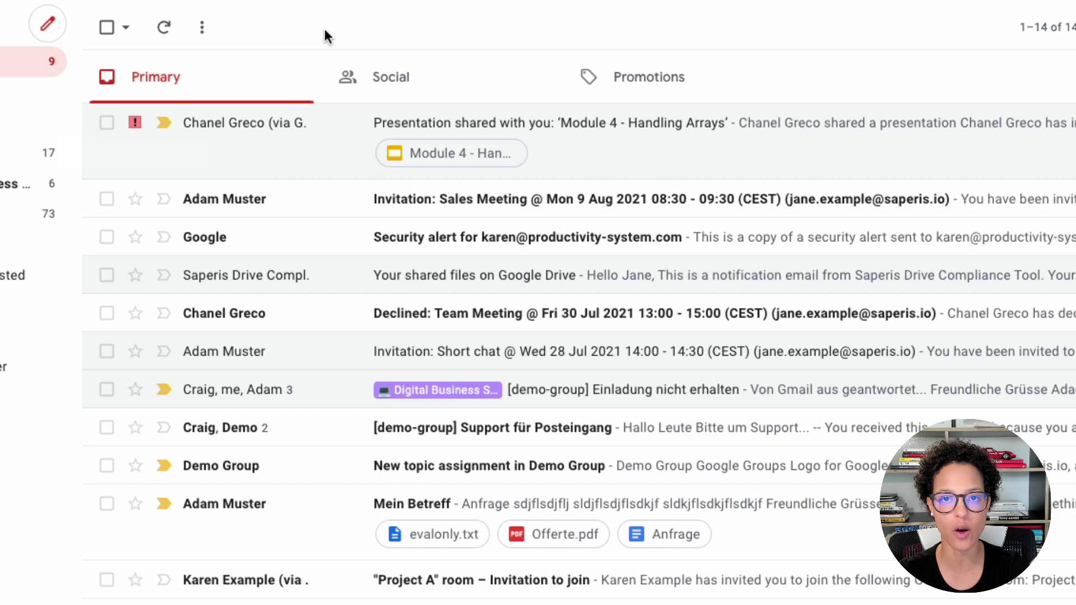
click(135, 199)
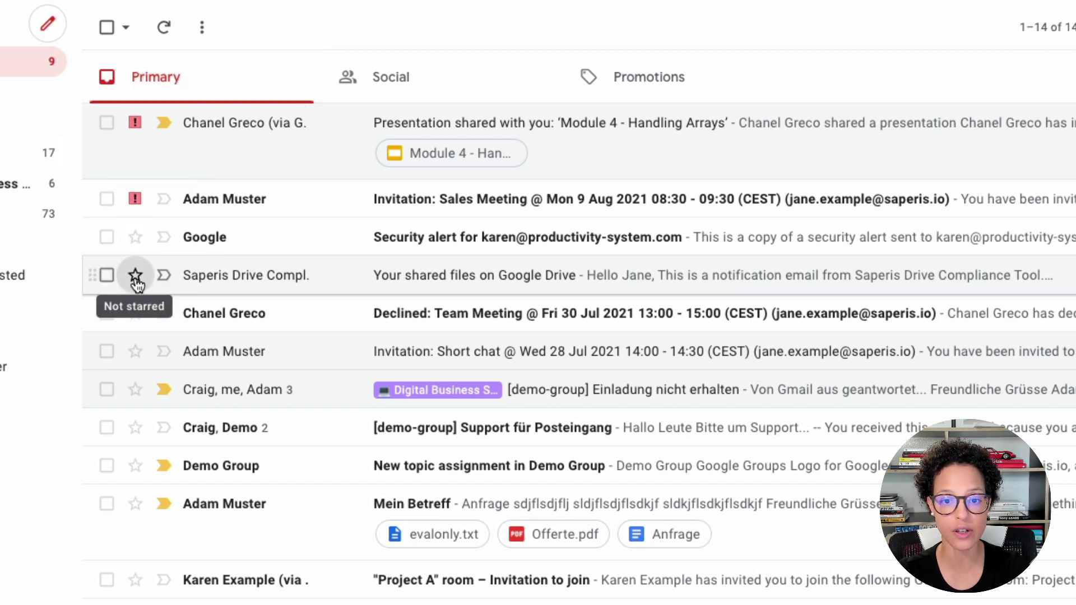
click(135, 274)
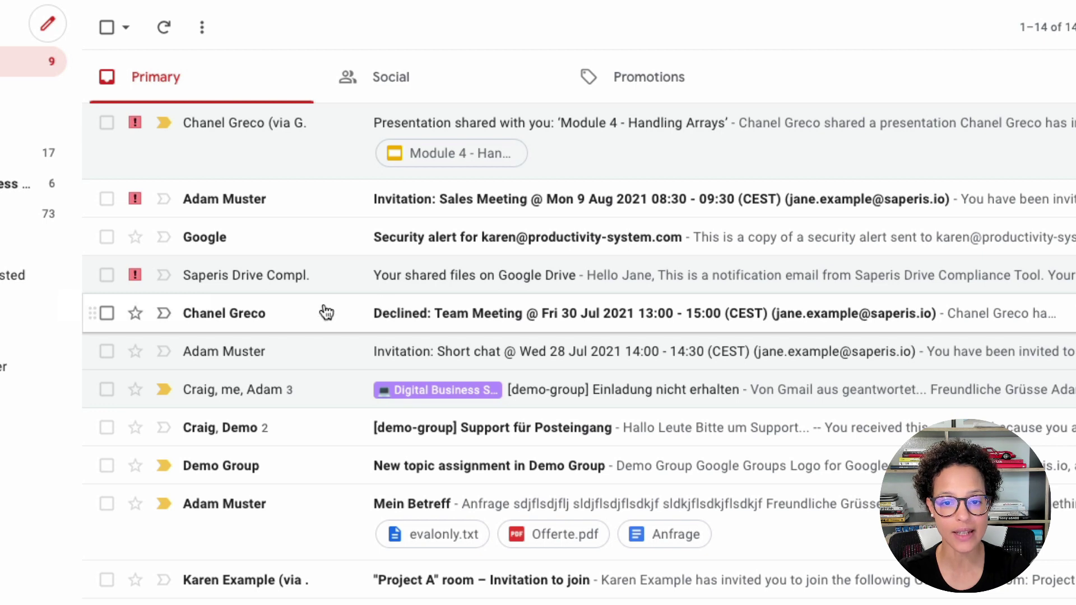
click(135, 275)
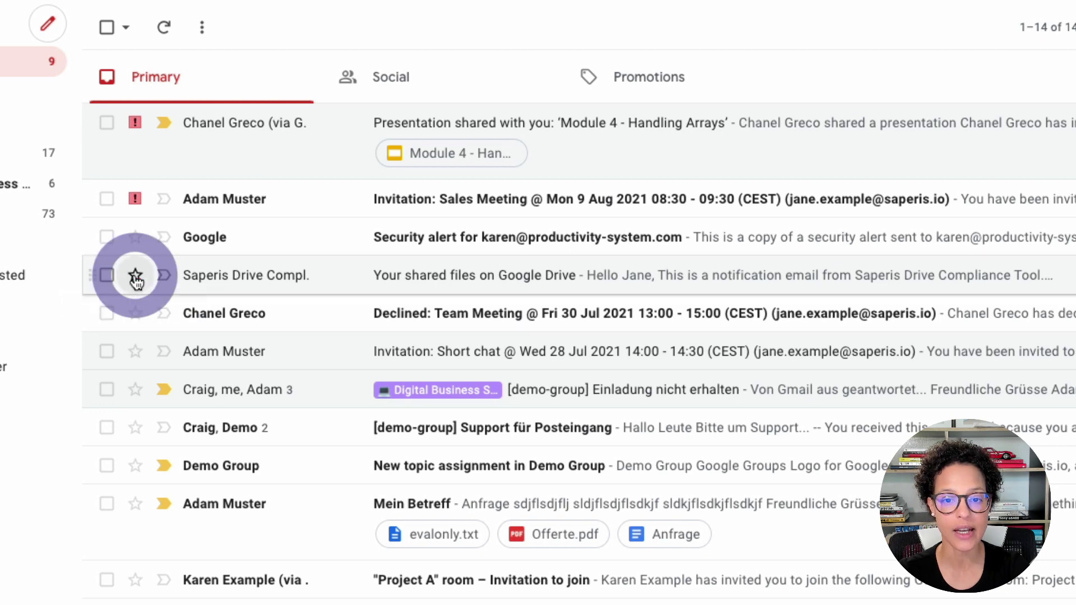
click(135, 276)
click(135, 275)
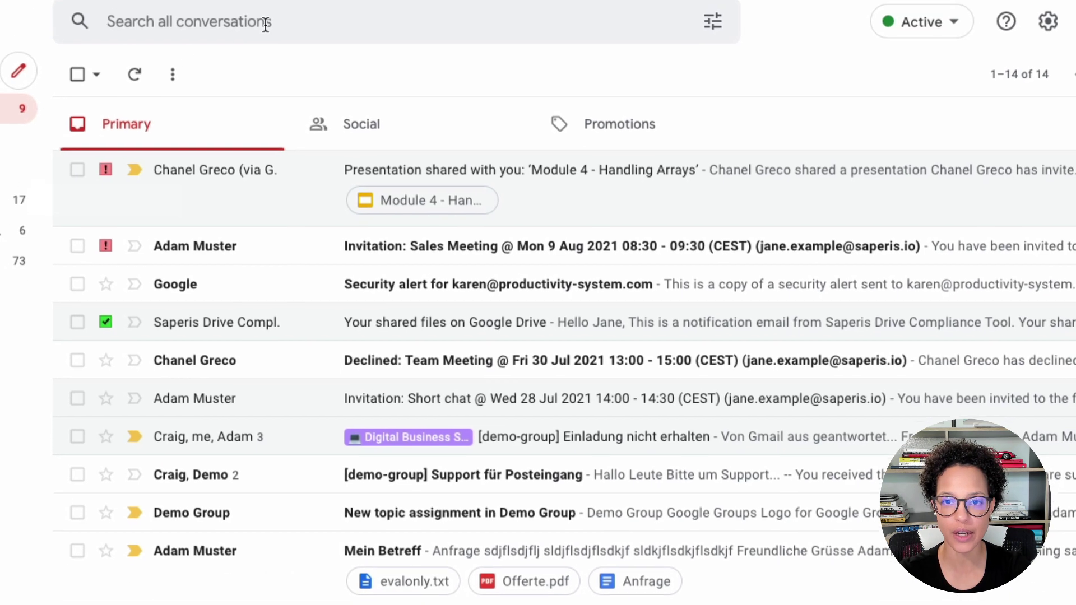
Search the mailbox for has:red-bang to list the red-bang starred emails.
click(258, 37)
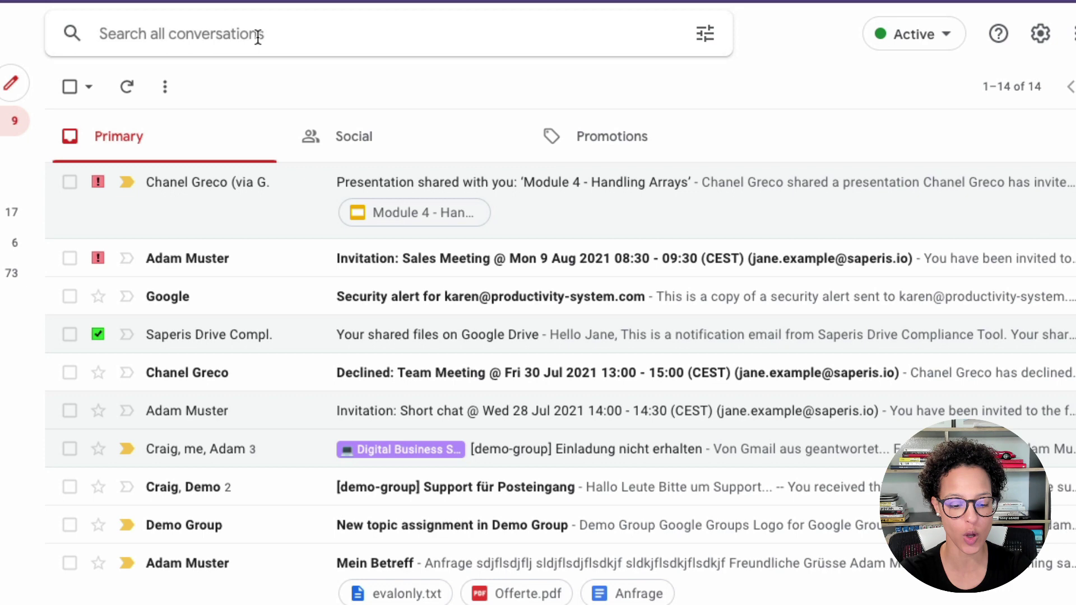
text(has:re)
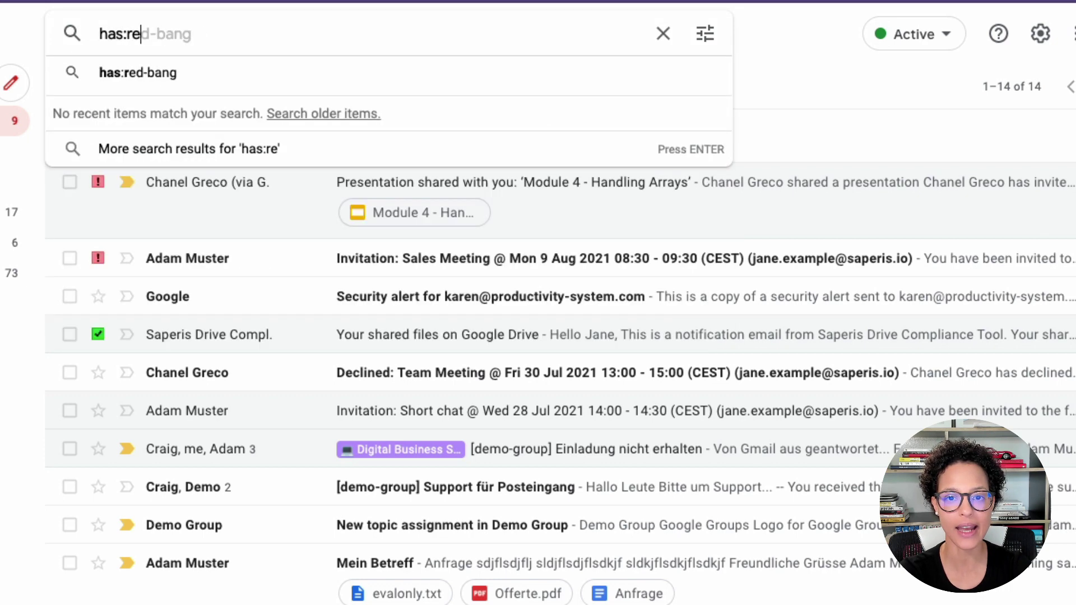
text(d-bang)
key(Return)
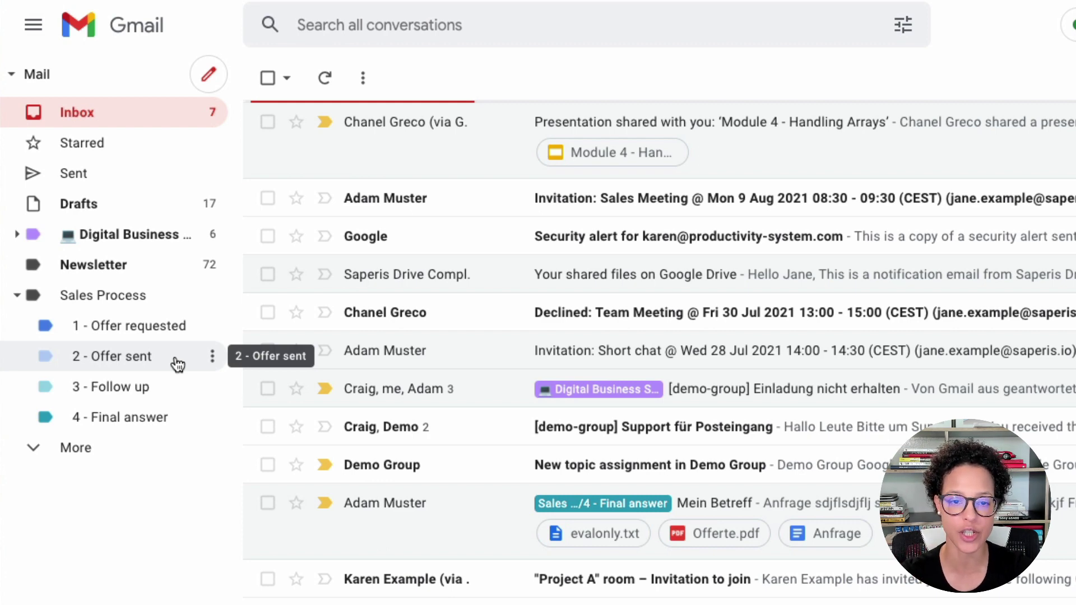
Send a short greeting reply with placeholder text to the Google Workspace training request.
click(169, 325)
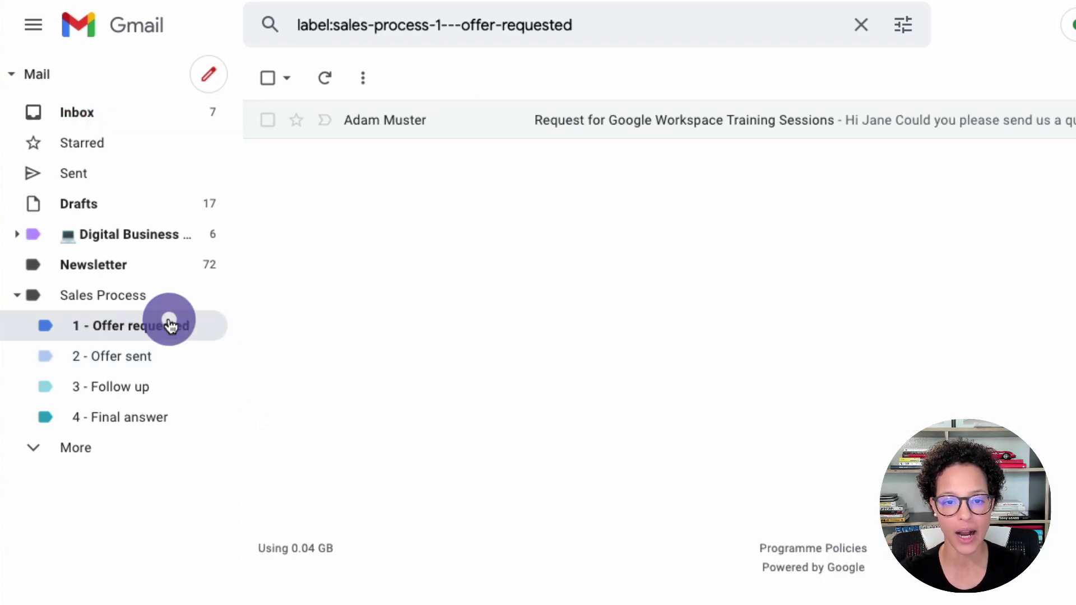
click(485, 132)
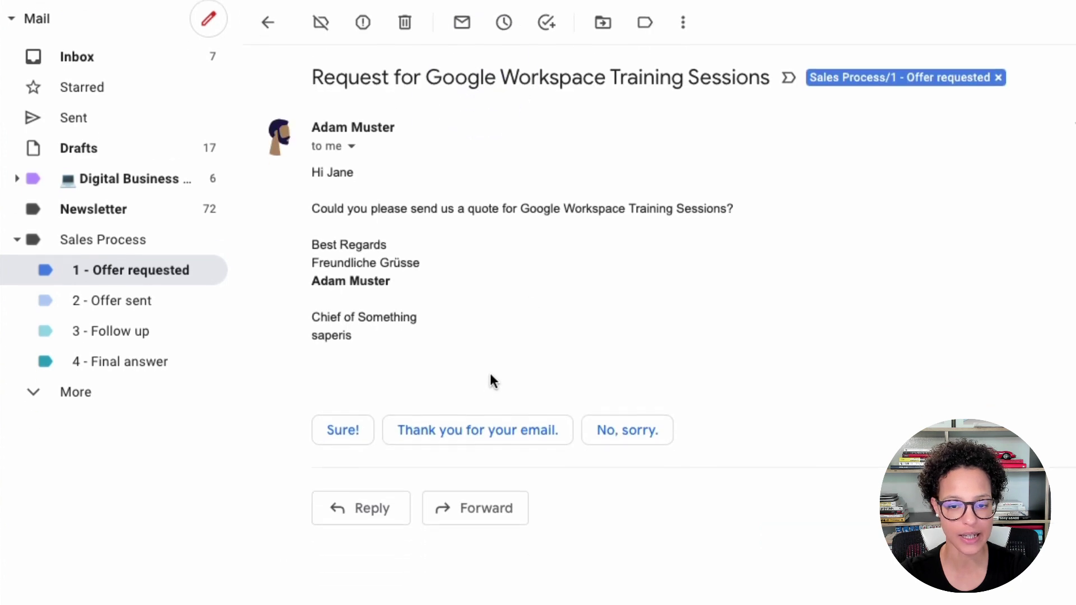
click(363, 513)
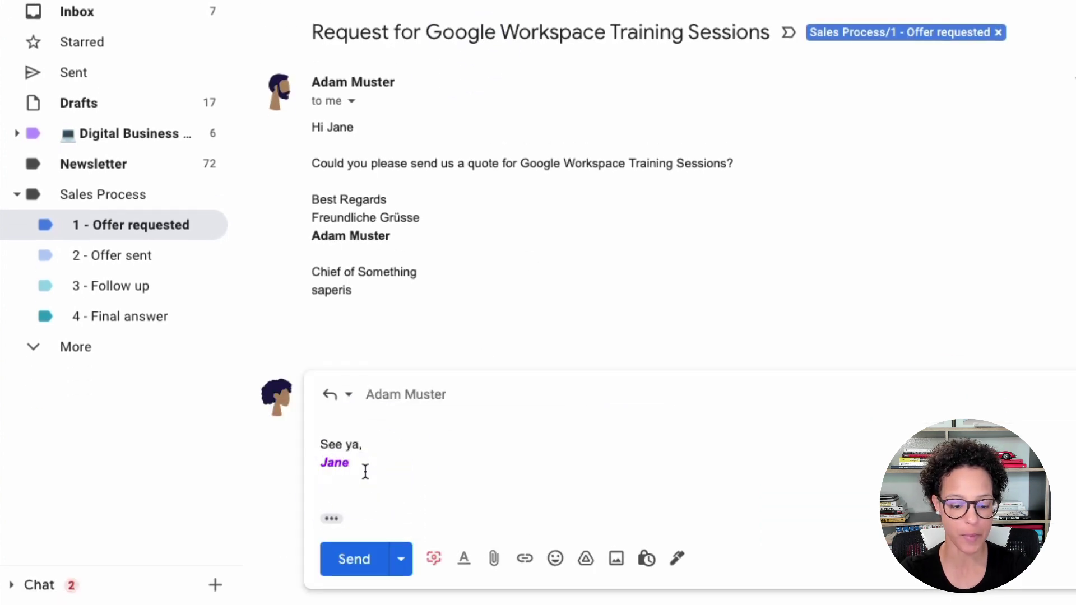
text(Hey A)
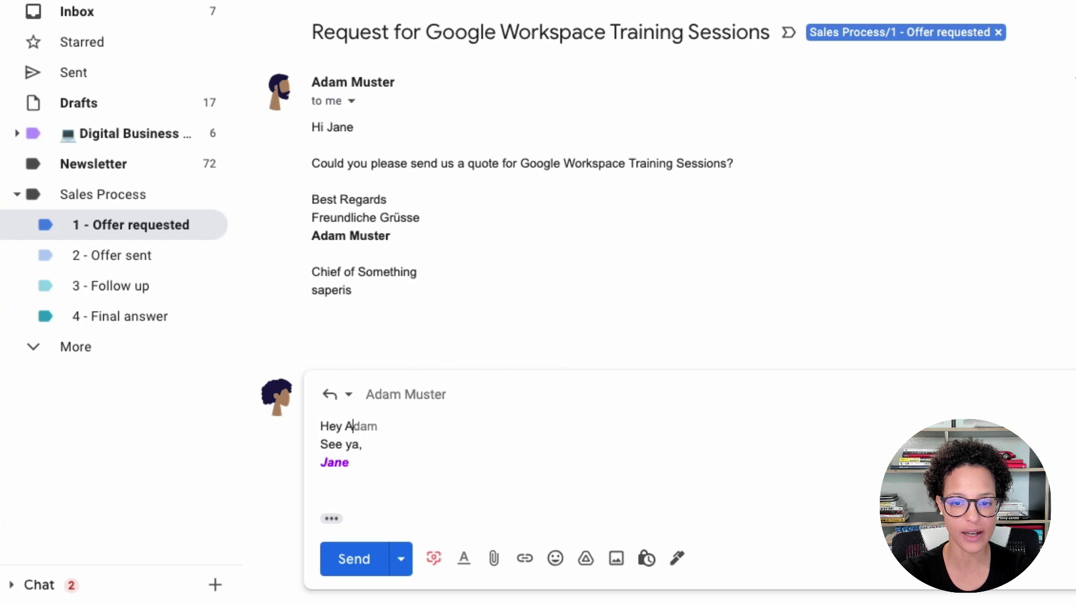
text(dam)
key(Return)
key(Return)
key(Return)
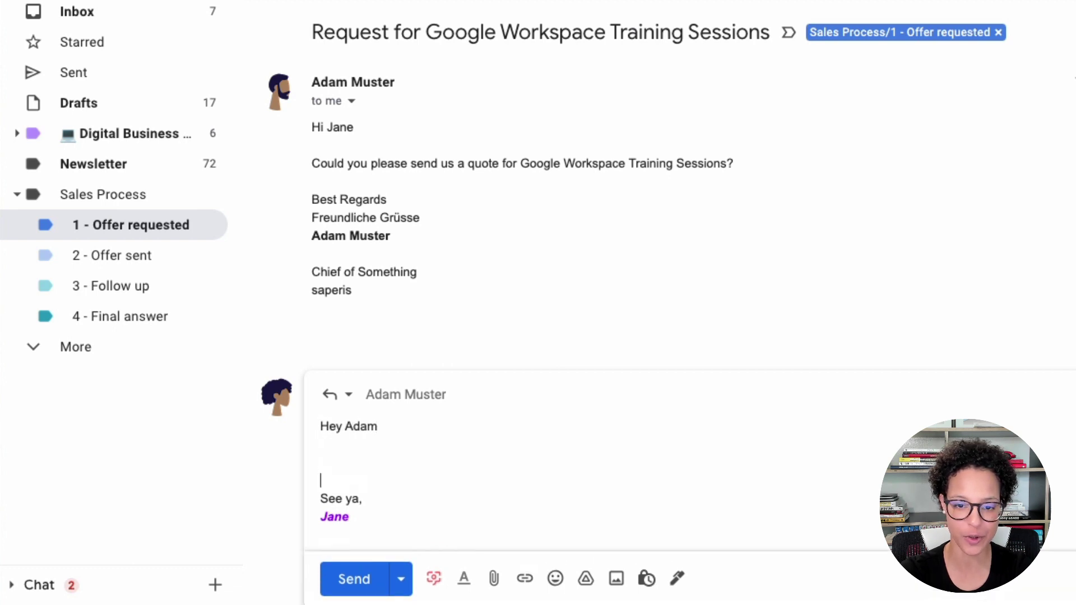
key(Up)
text(lsdjflkjsdlfj sldjflksdkjfl)
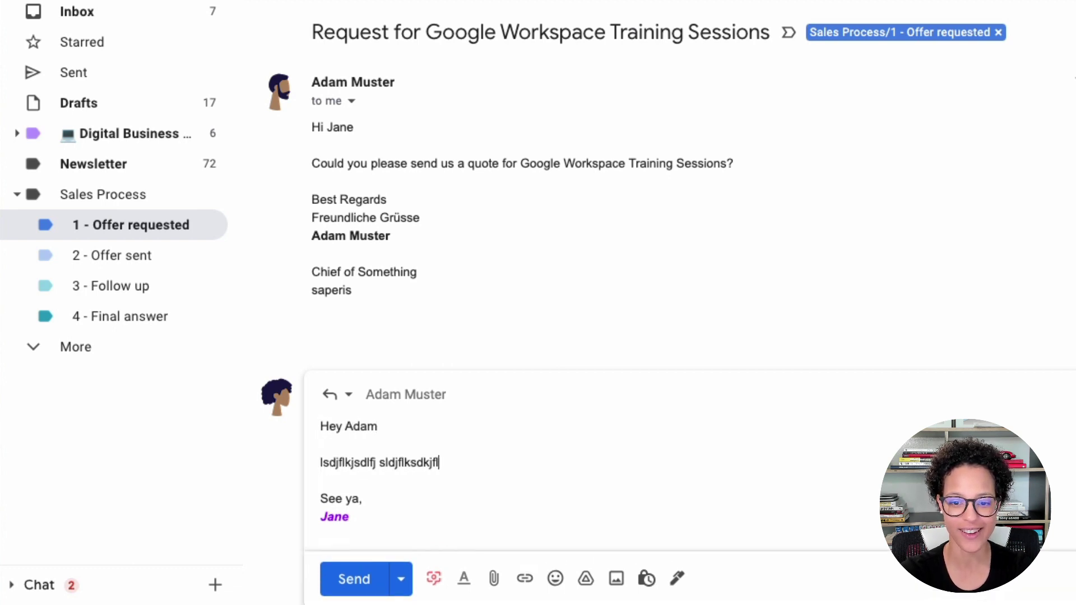
text(kjsdlfj)
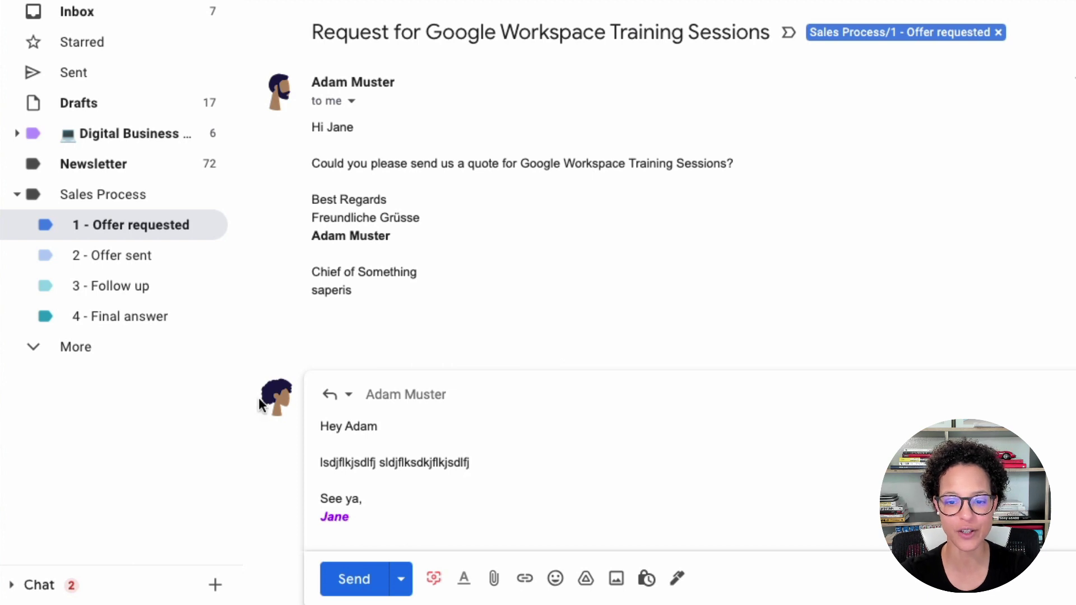
click(351, 582)
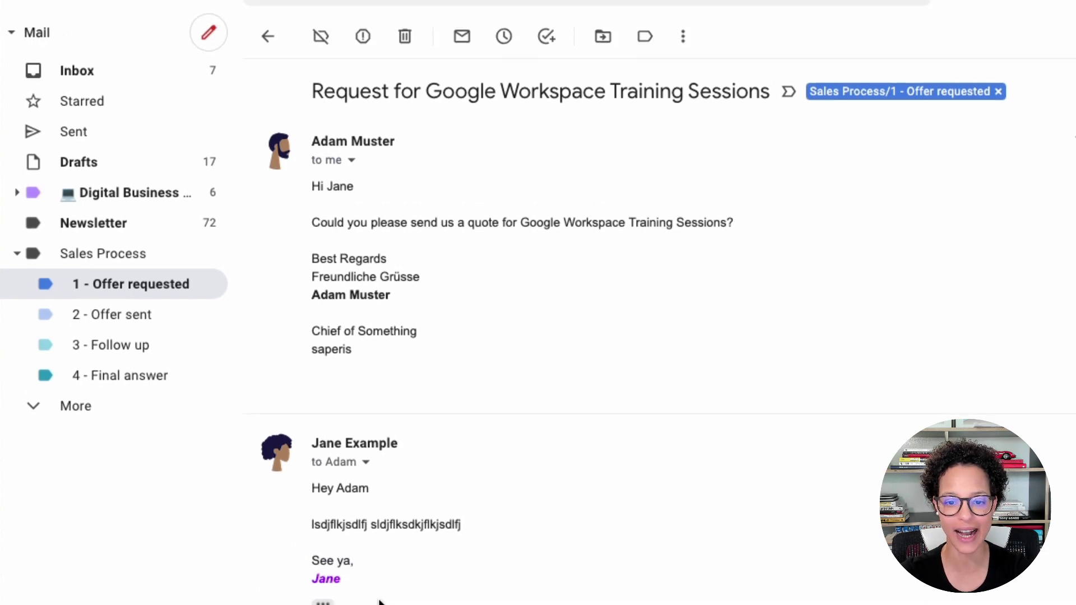
Relabel the conversation from 1 - Offer requested to Sales Process/2 - Offer sent.
click(646, 38)
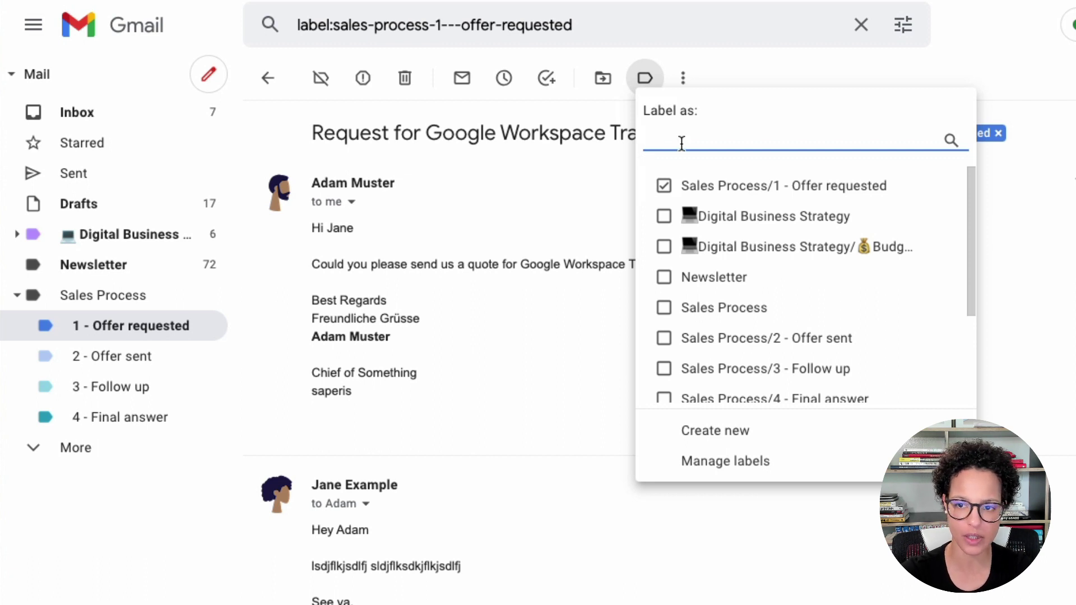
text(2)
click(664, 187)
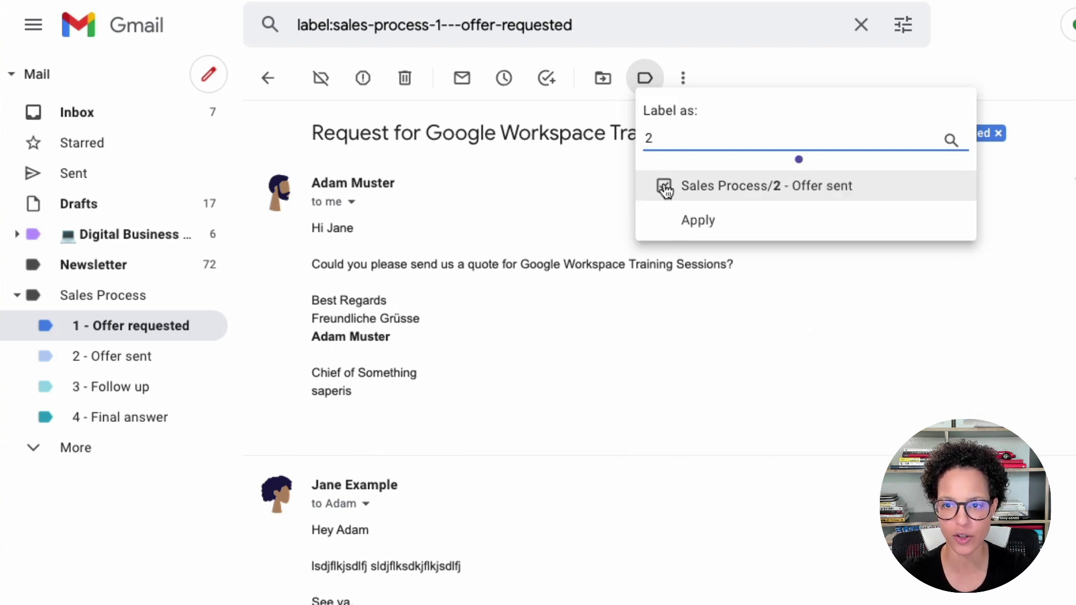
click(736, 221)
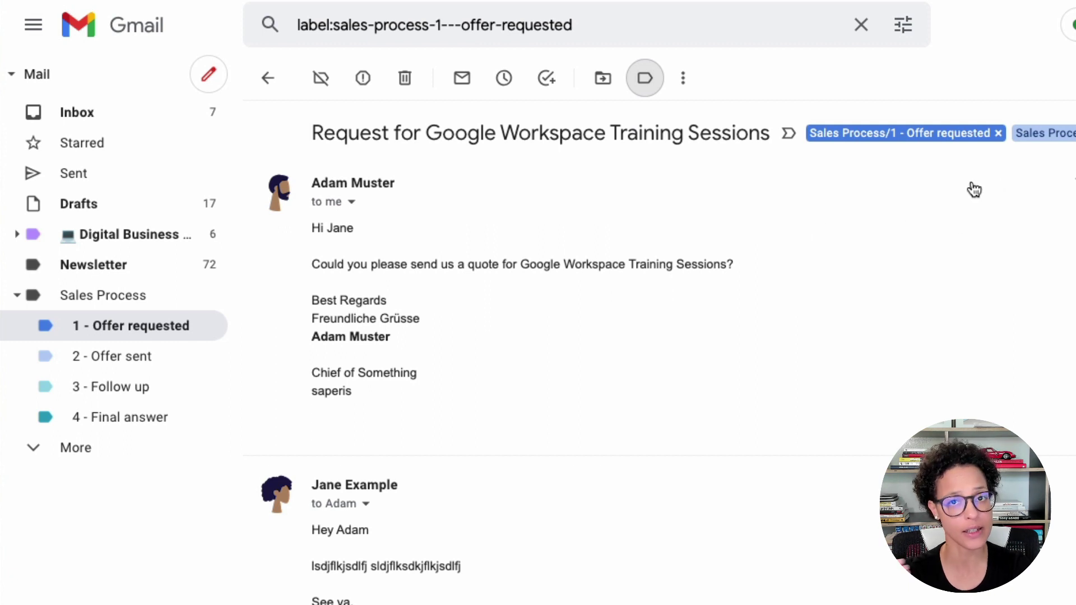
click(1000, 133)
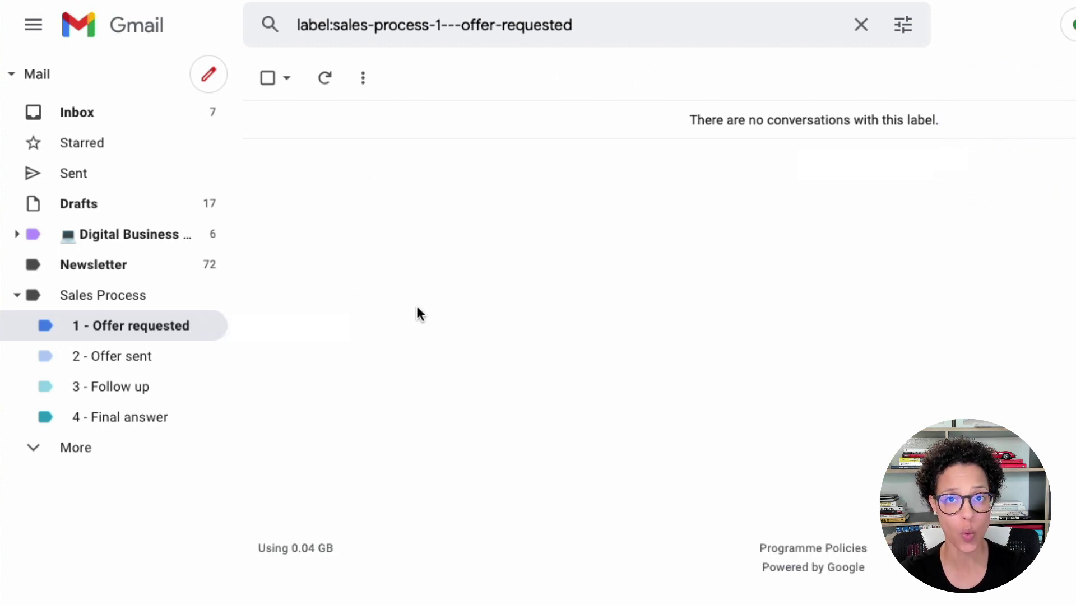
Browse the 2 - Offer sent, 3 - Follow up and 4 - Final answer labels in turn.
click(156, 364)
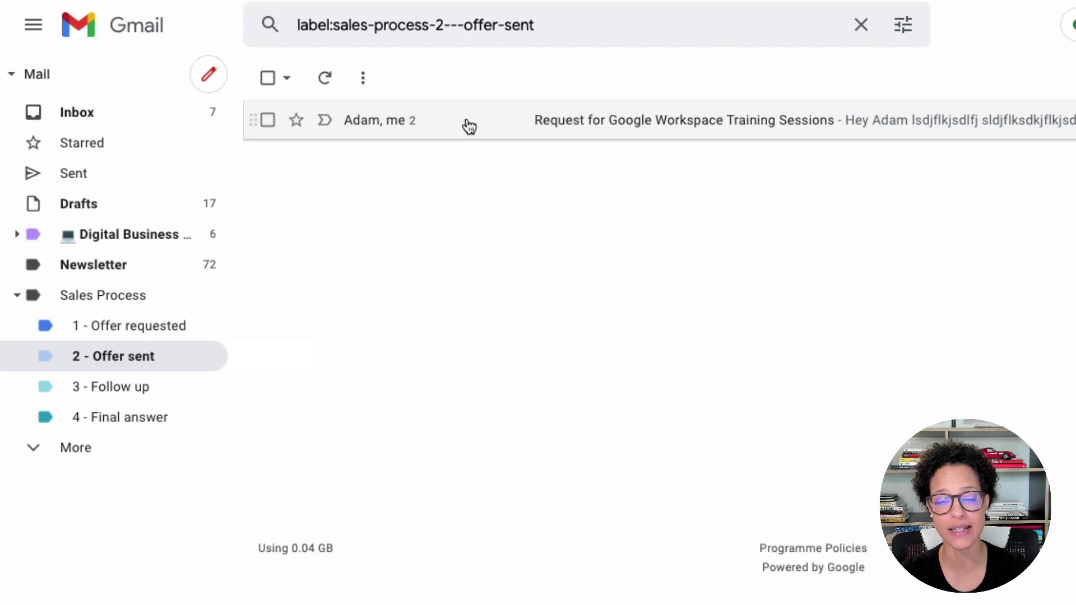
click(157, 388)
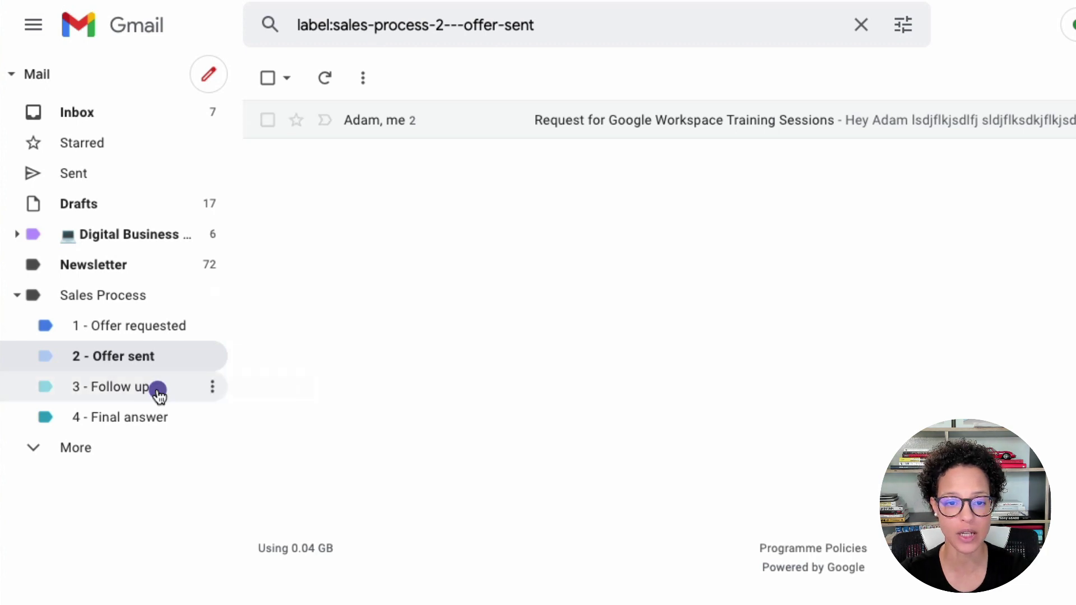
click(158, 430)
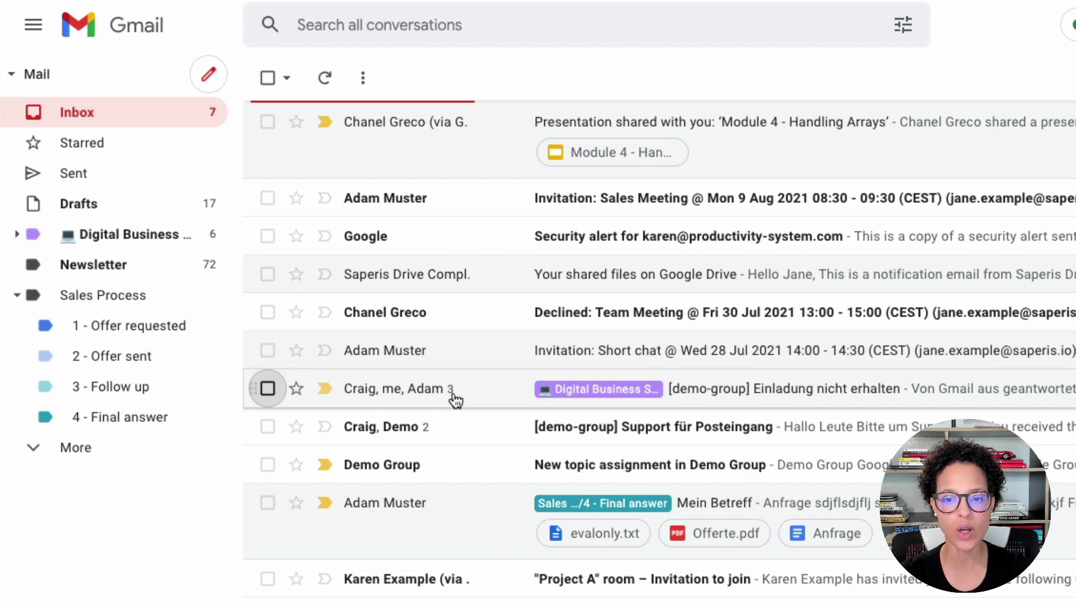
Snooze the Einladung nicht erhalten conversation until 17 Aug at 08:00.
right_click(486, 390)
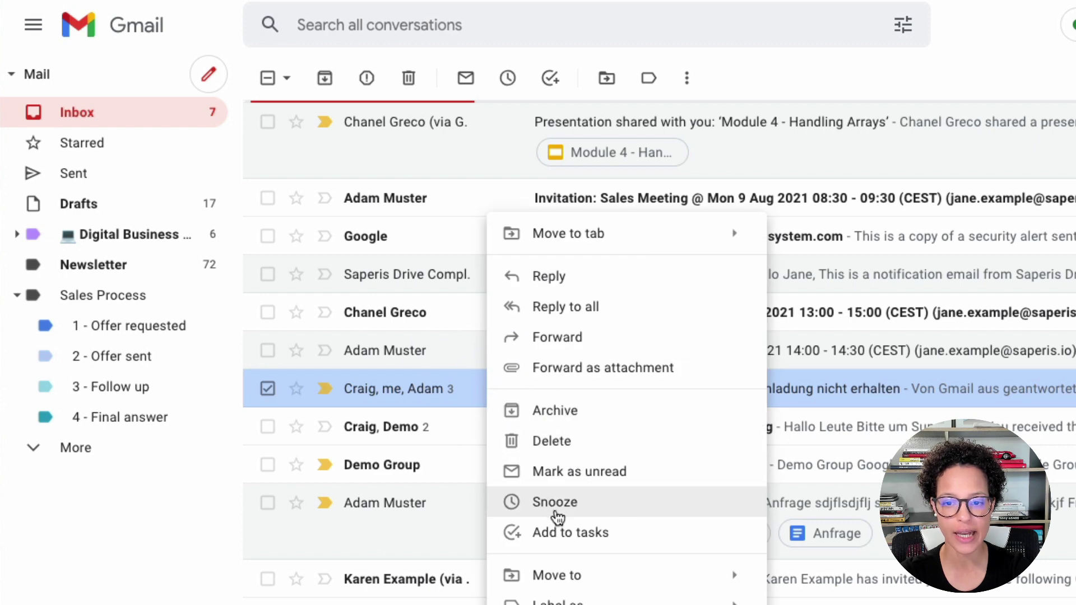
click(588, 504)
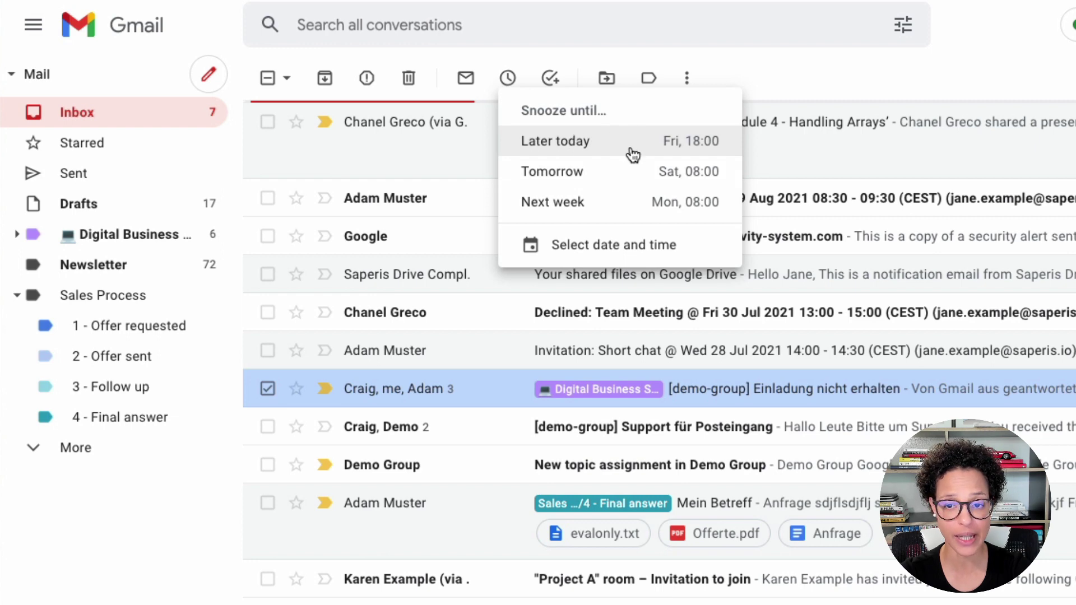
click(616, 244)
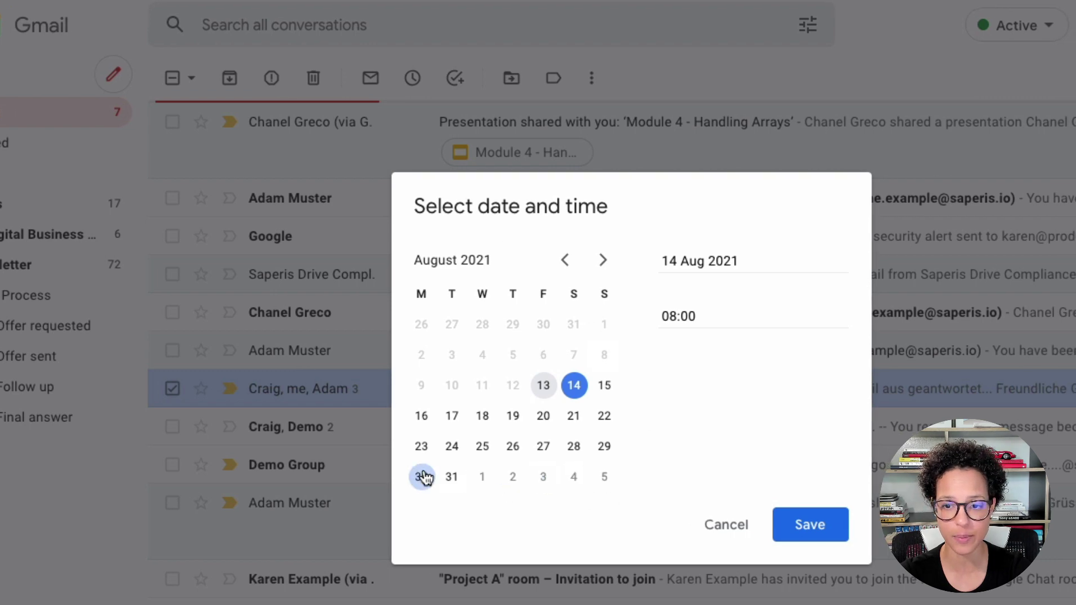
click(453, 418)
click(676, 314)
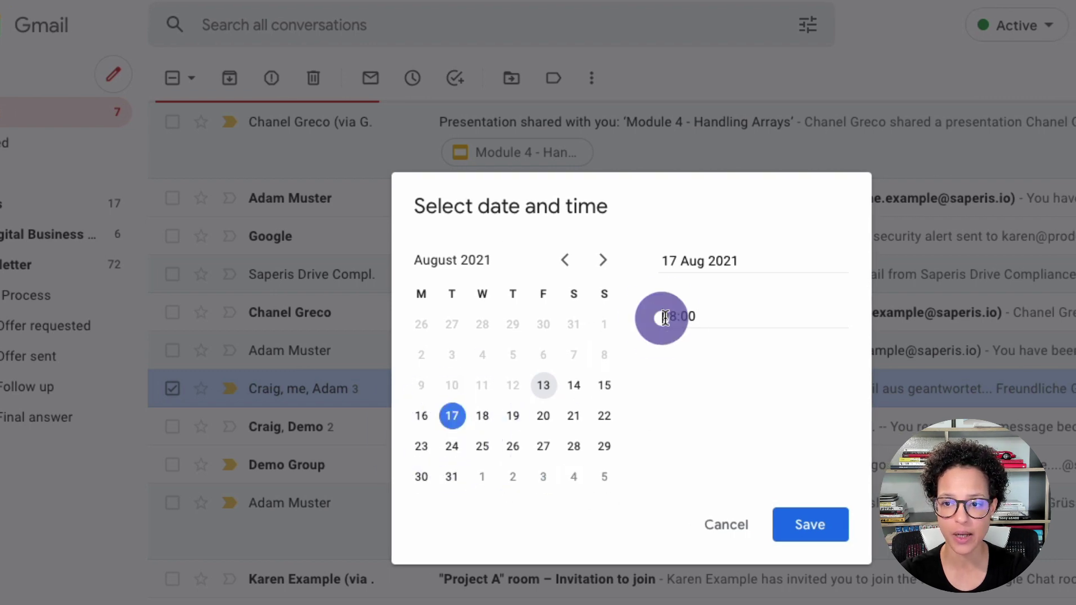
click(812, 522)
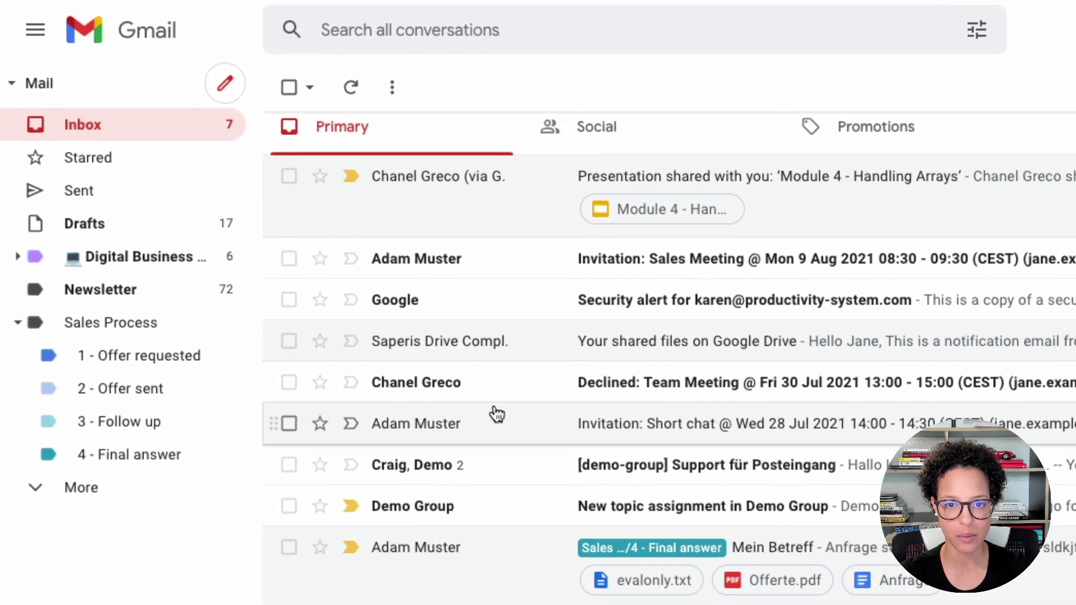
Open the Snoozed folder and view the thread waiting until Tue, 17 Aug, 08:00.
click(84, 490)
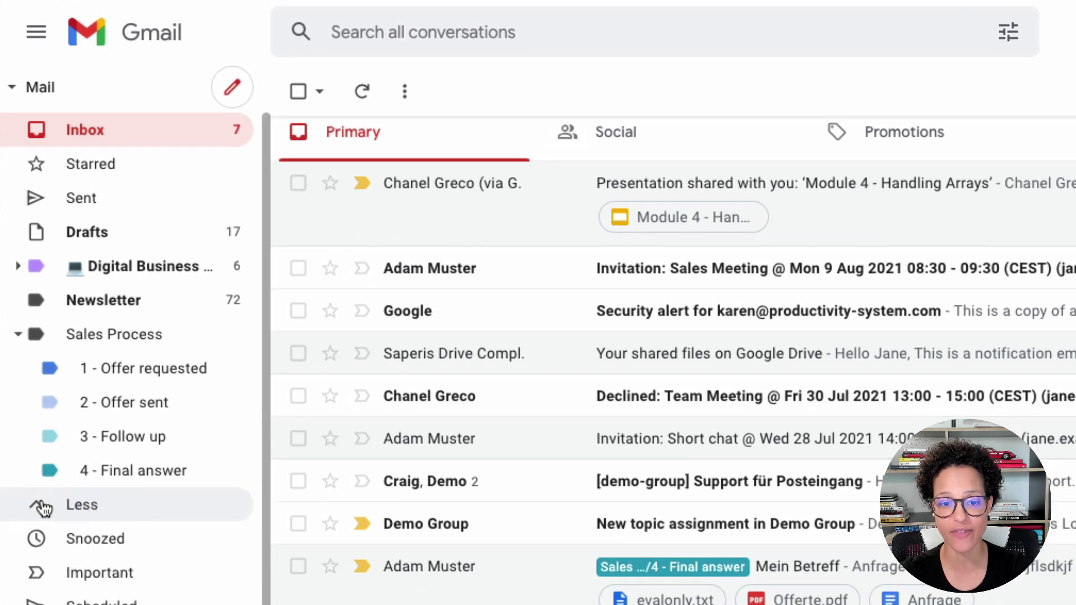
click(155, 540)
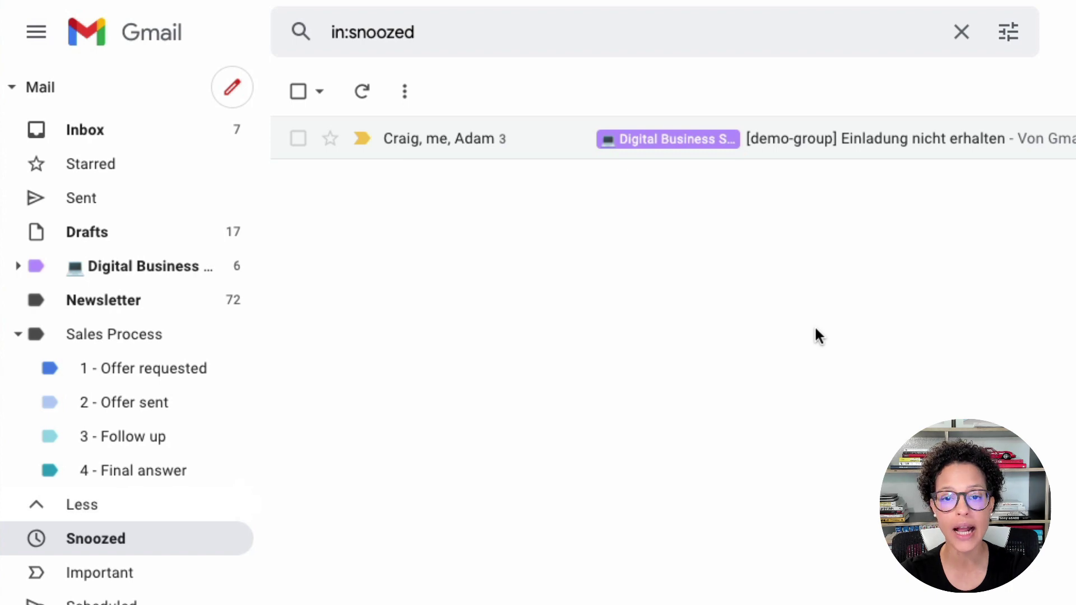
click(542, 140)
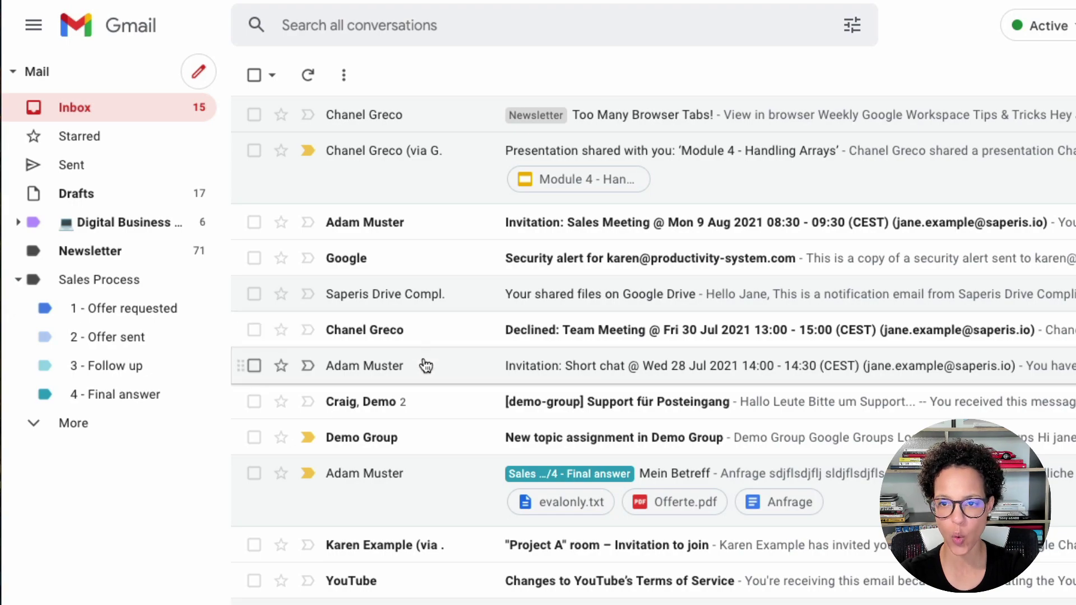
Select the seven Tips & Tricks newsletter emails and archive them all at once.
scroll(424, 365, down, 4)
scroll(426, 366, down, 1)
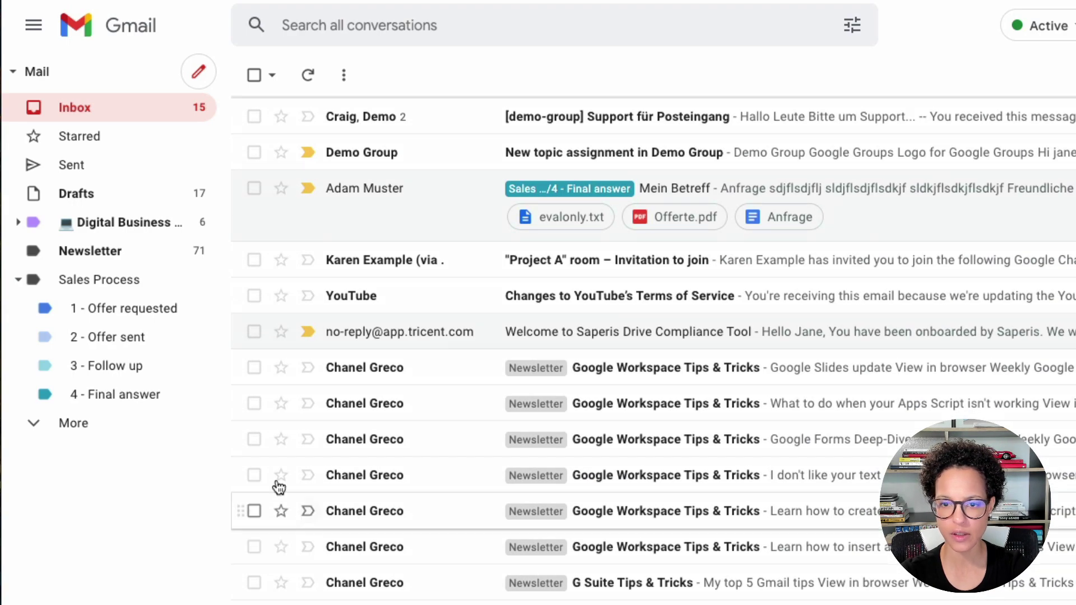
click(254, 368)
click(254, 403)
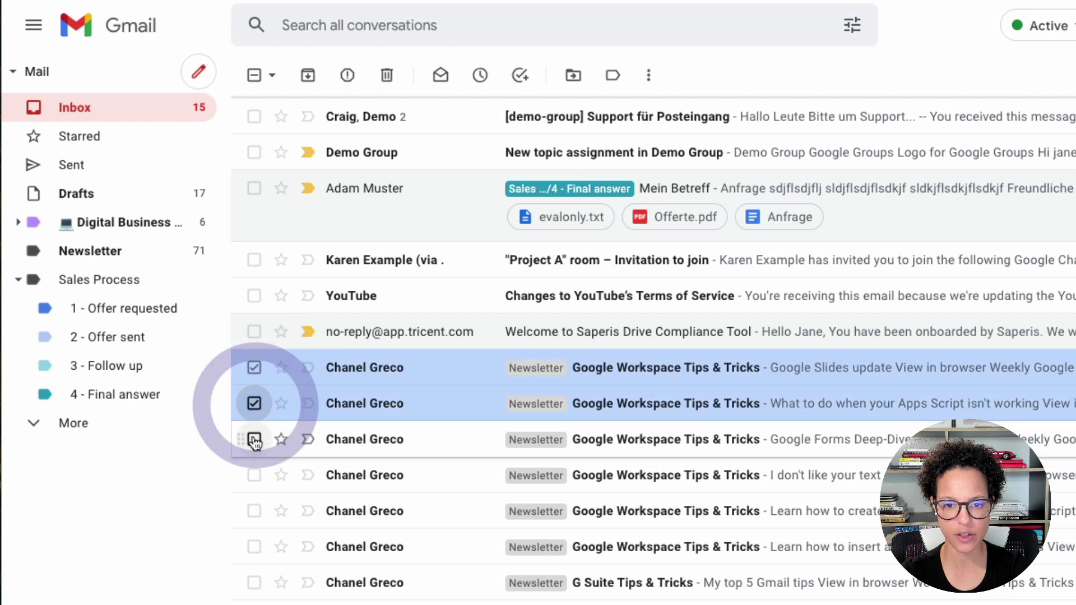
click(254, 440)
click(254, 475)
click(254, 511)
click(254, 547)
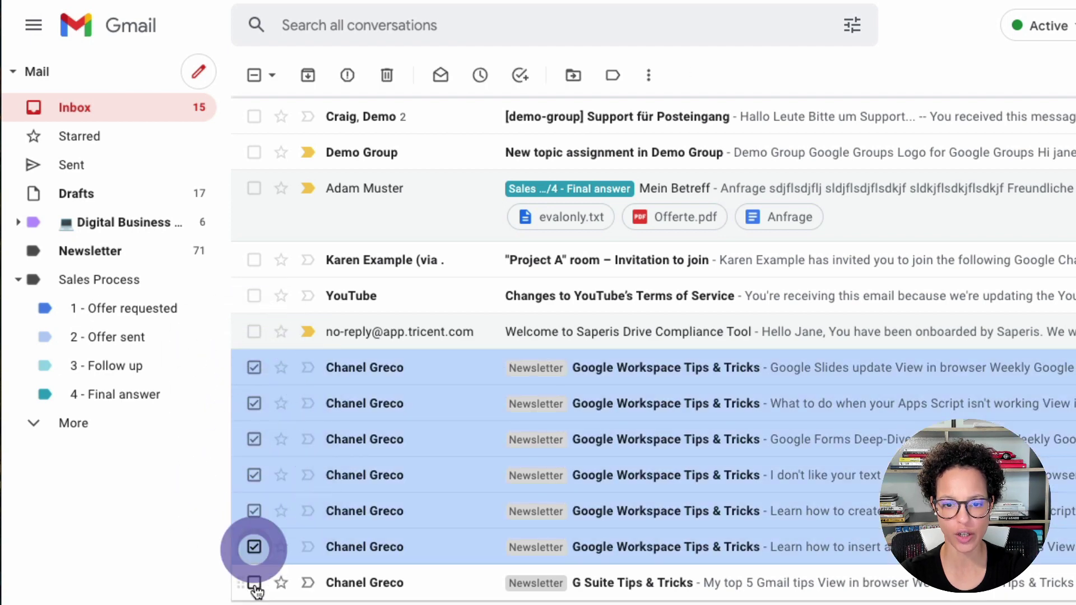
click(254, 583)
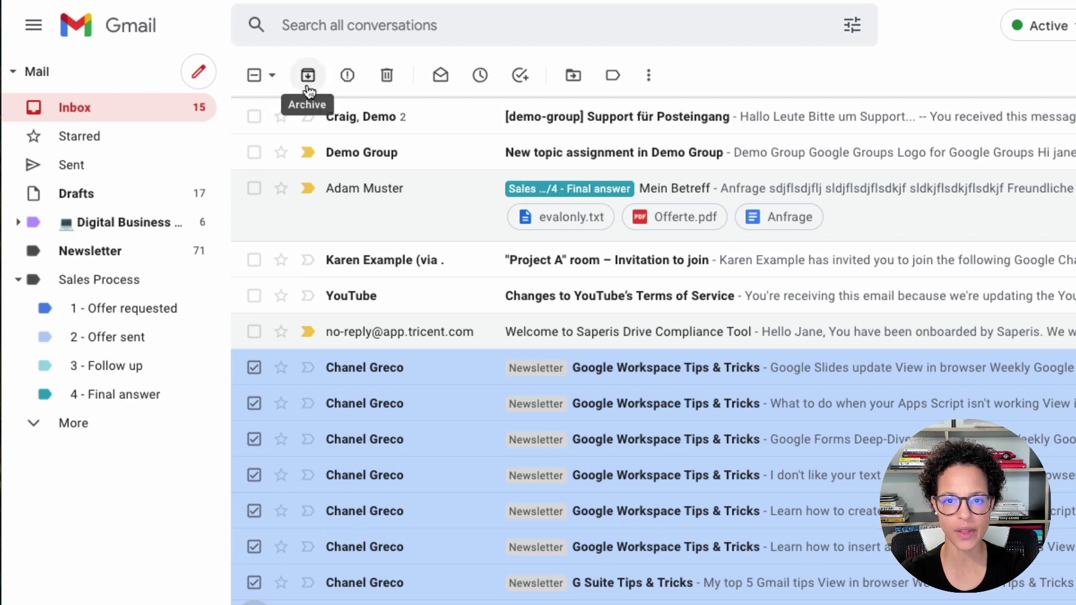
right_click(433, 357)
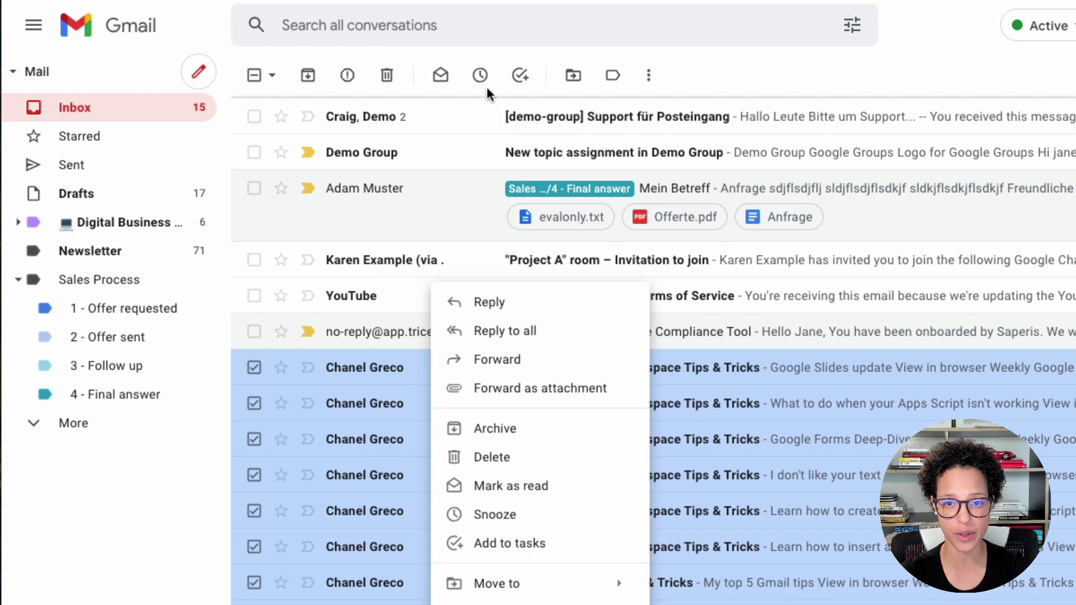
click(531, 439)
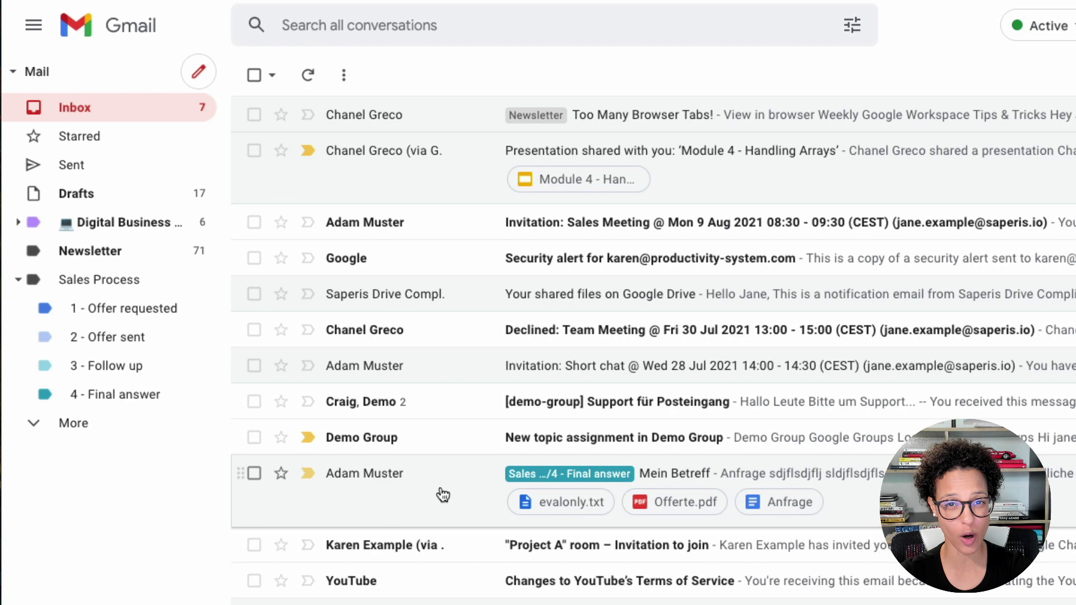
From All Mail, move Team party, Welcome to Threadit and the 26 Jun invitation back to Inbox.
click(81, 428)
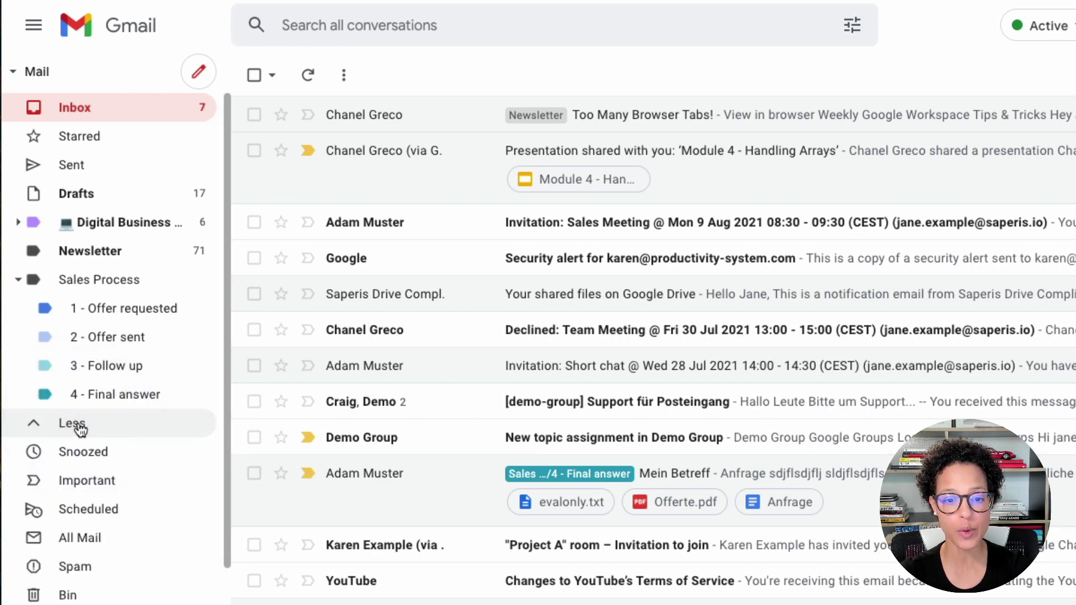
scroll(79, 428, down, 2)
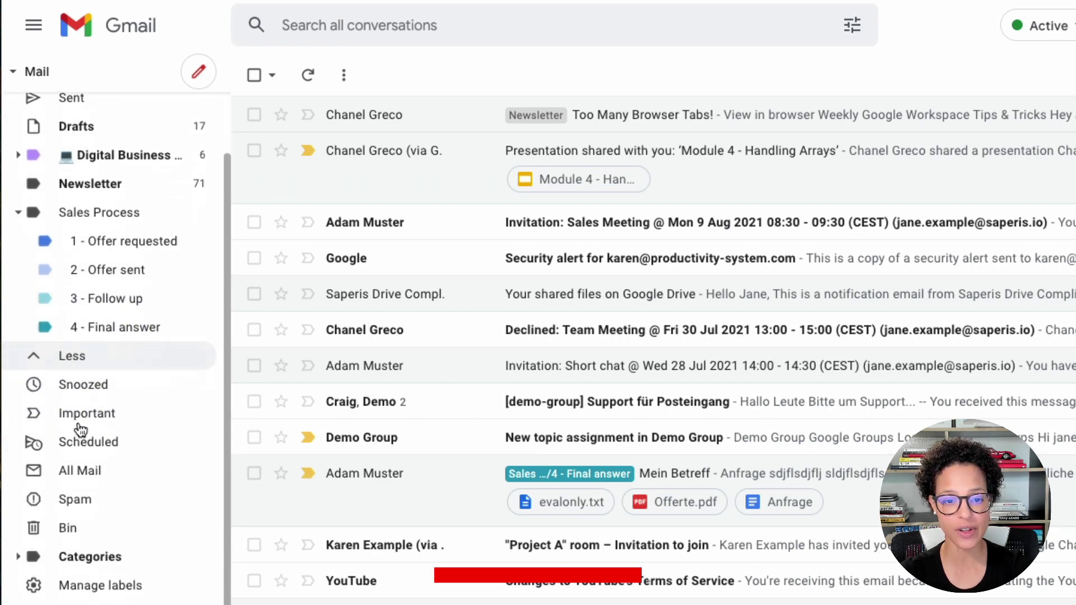
click(157, 479)
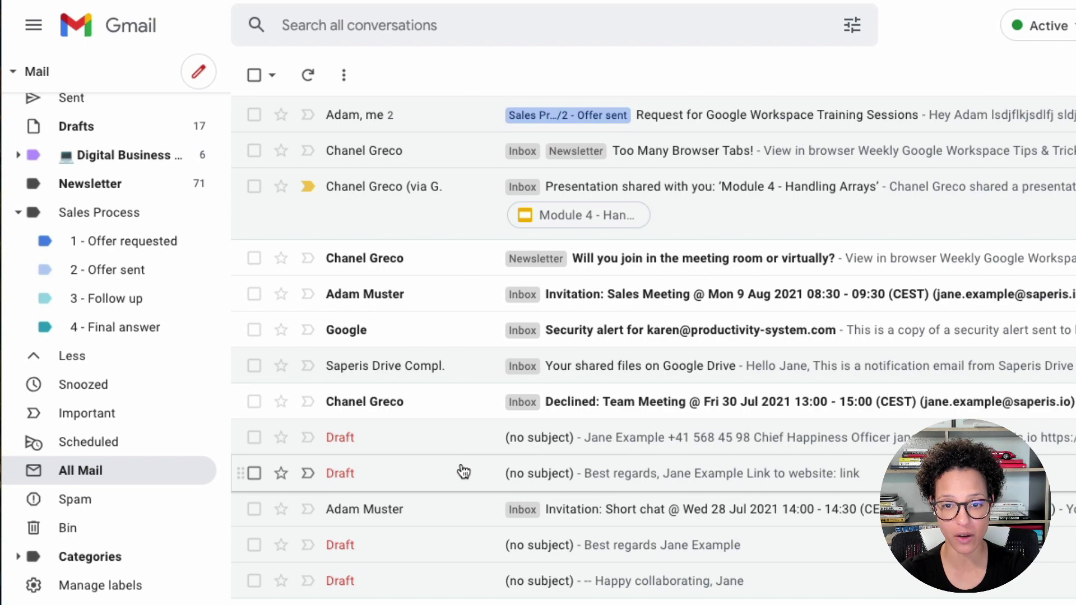
scroll(414, 500, down, 9)
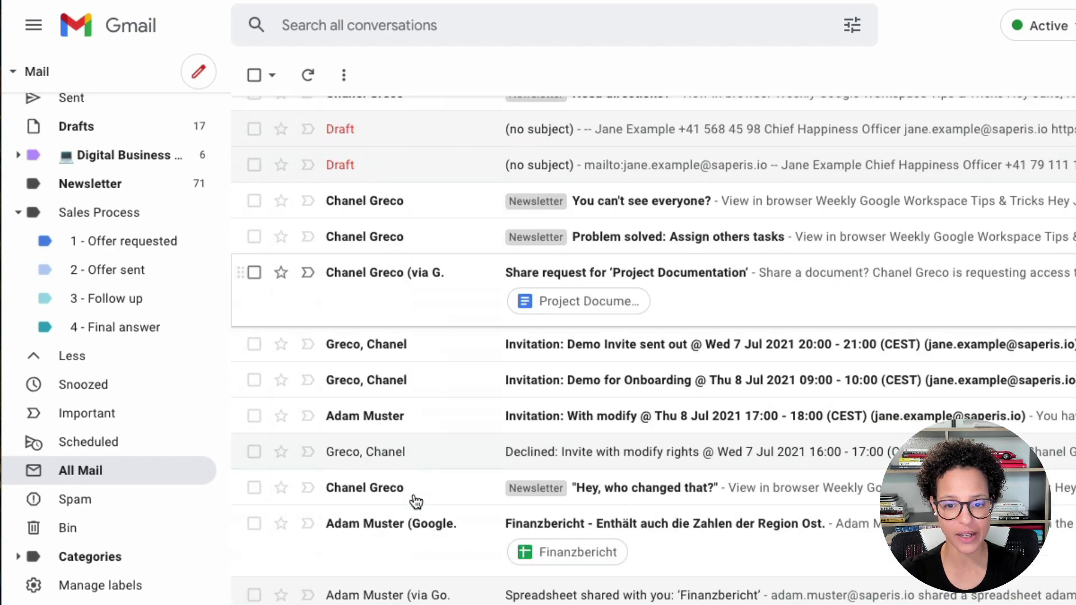
scroll(416, 501, down, 6)
click(254, 484)
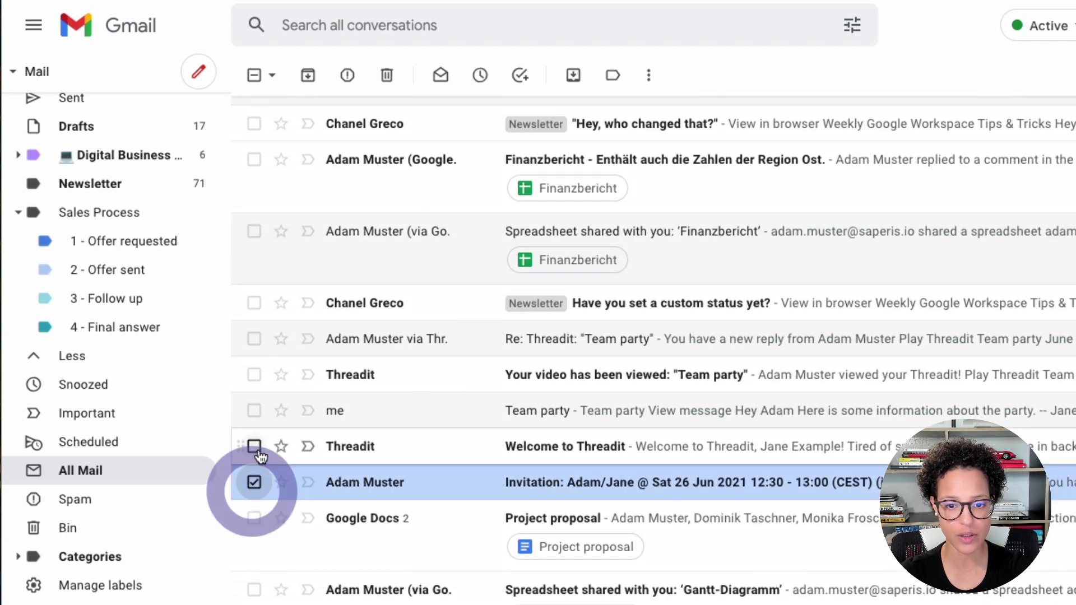
click(255, 447)
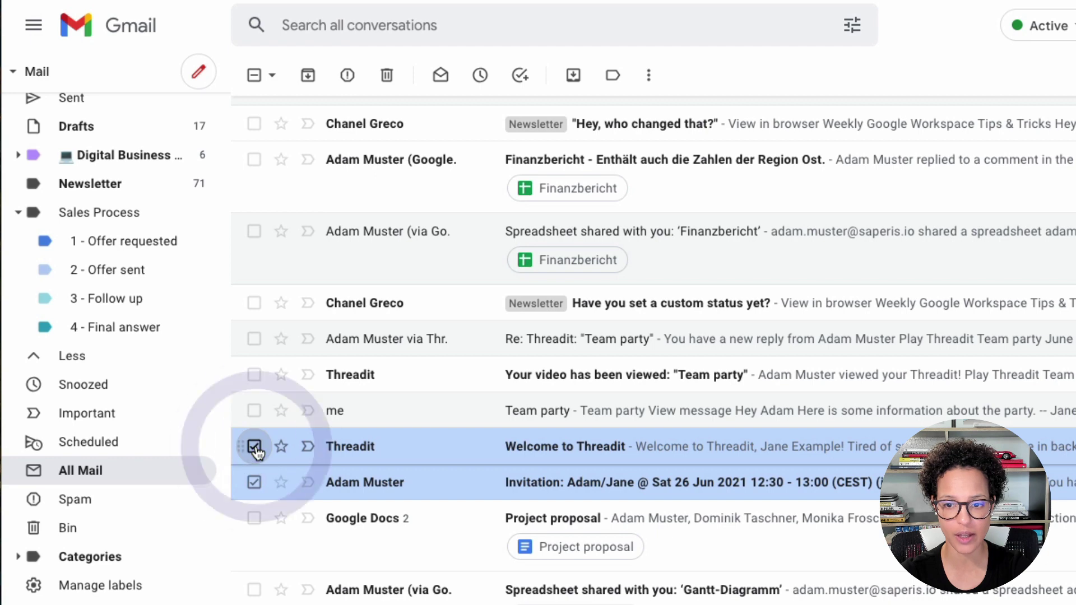
click(255, 411)
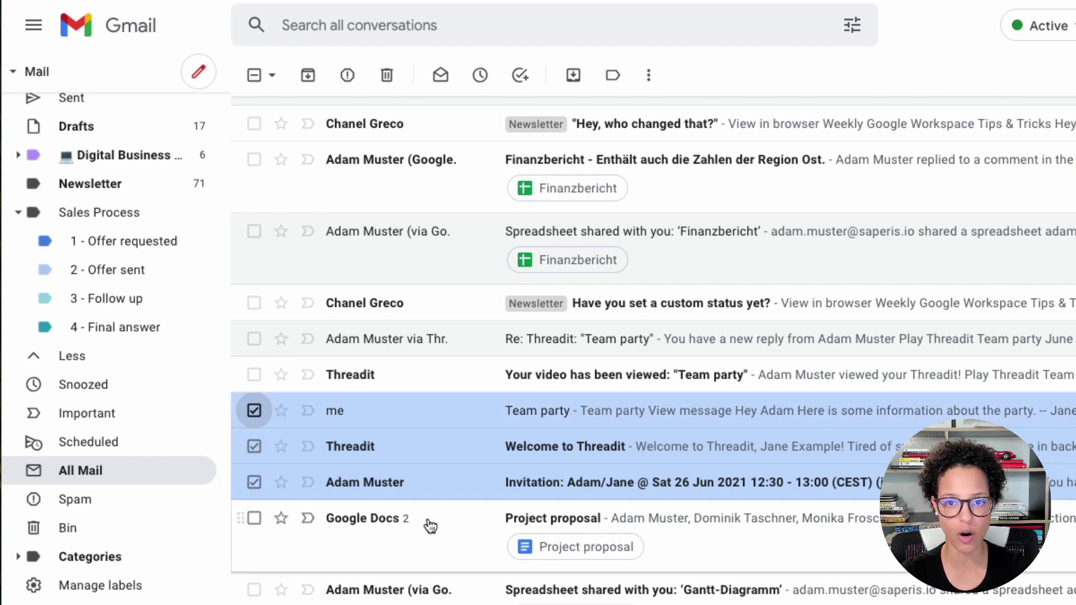
click(573, 75)
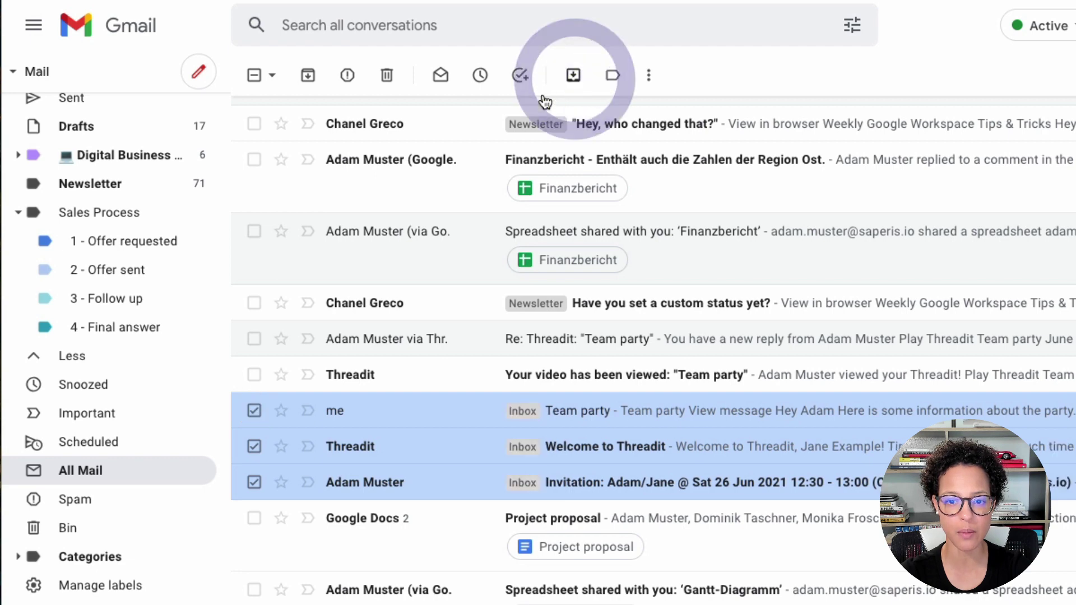
scroll(96, 445, up, 2)
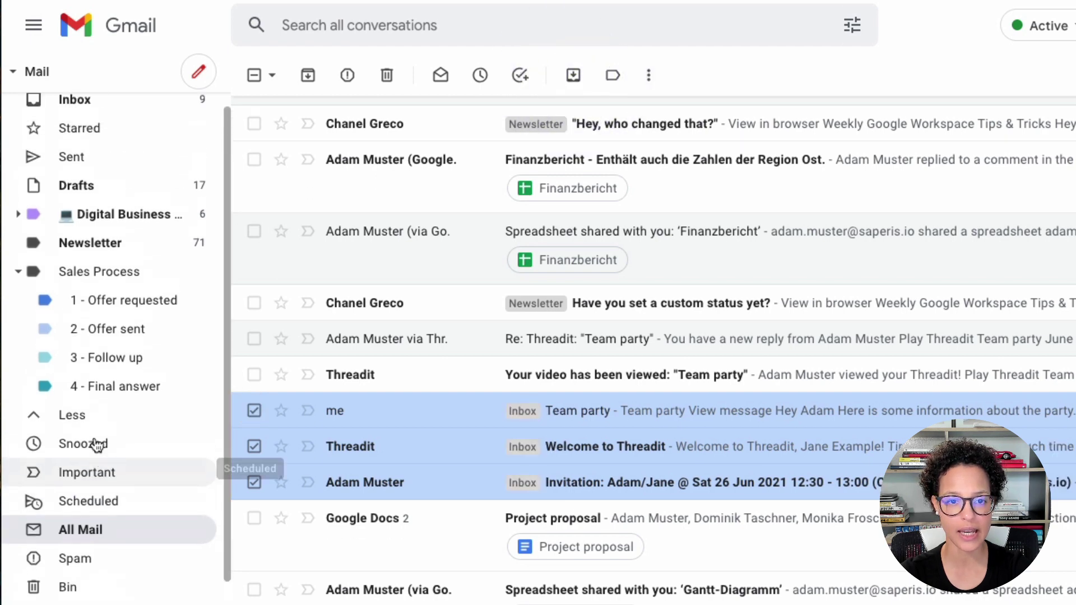
click(83, 115)
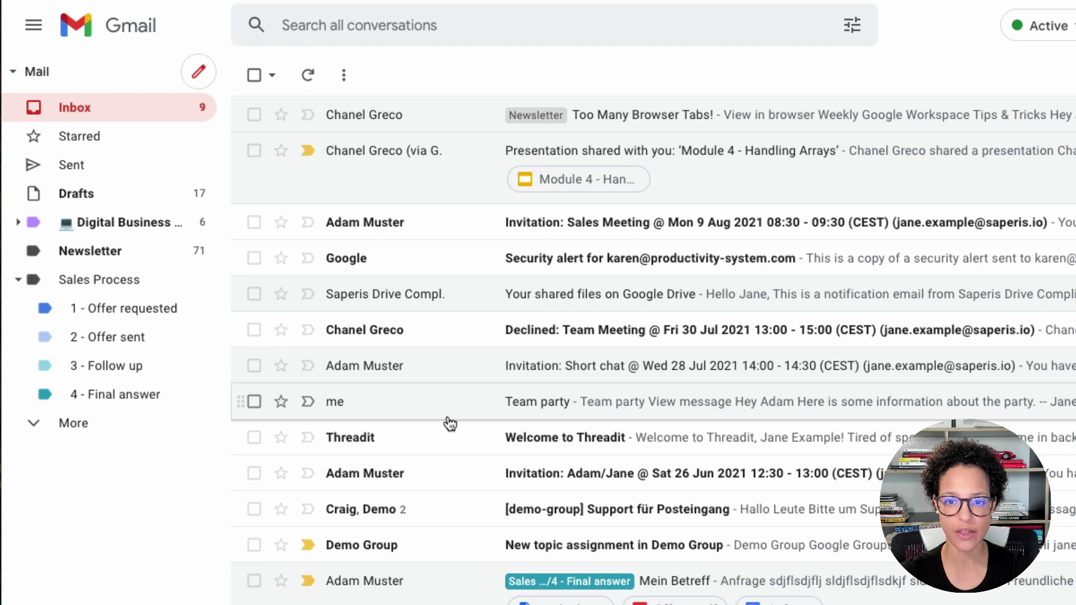
scroll(445, 423, down, 2)
scroll(450, 425, up, 2)
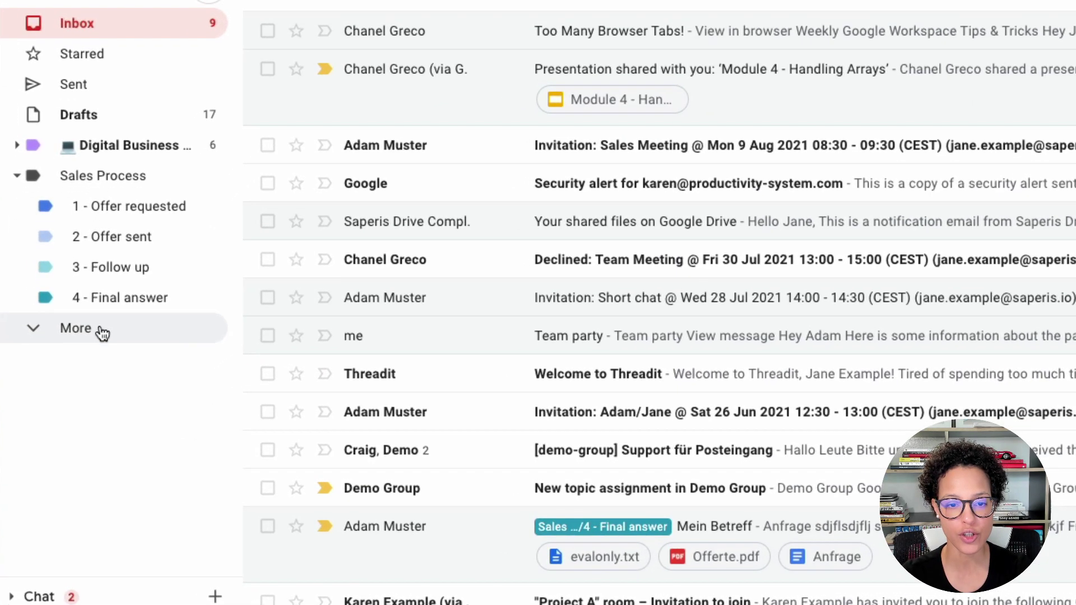
Create a new label named Newsletter.
click(93, 342)
scroll(119, 477, down, 1)
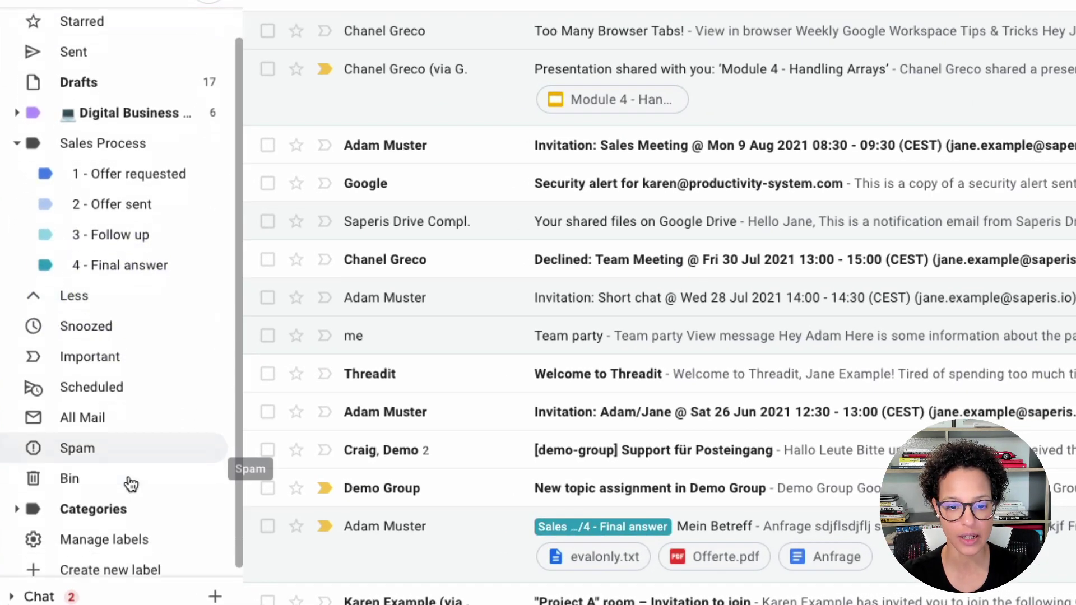
click(115, 562)
text(Newsletter)
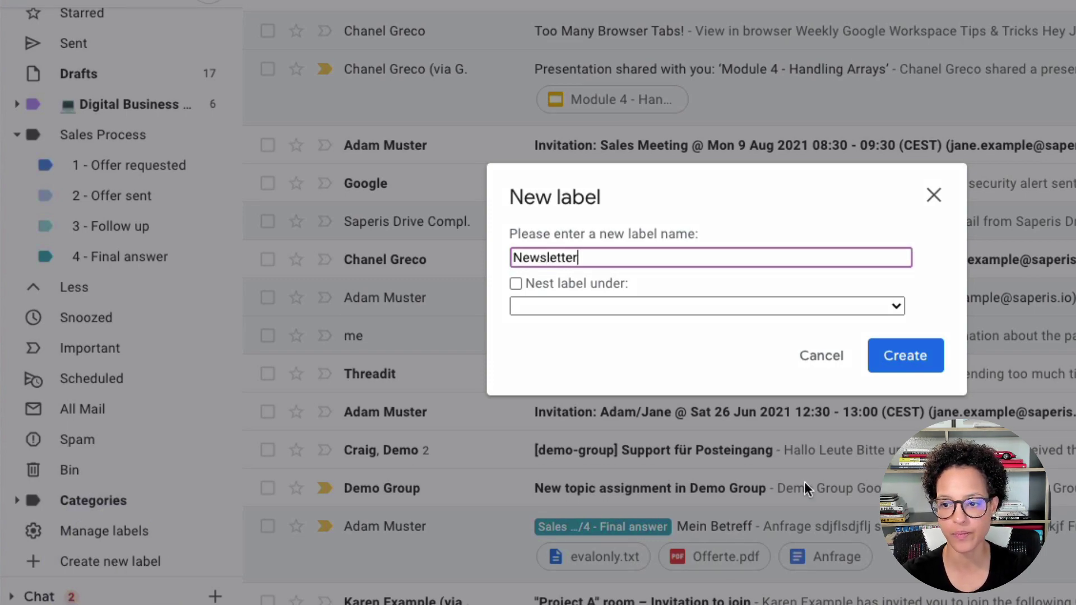
click(906, 355)
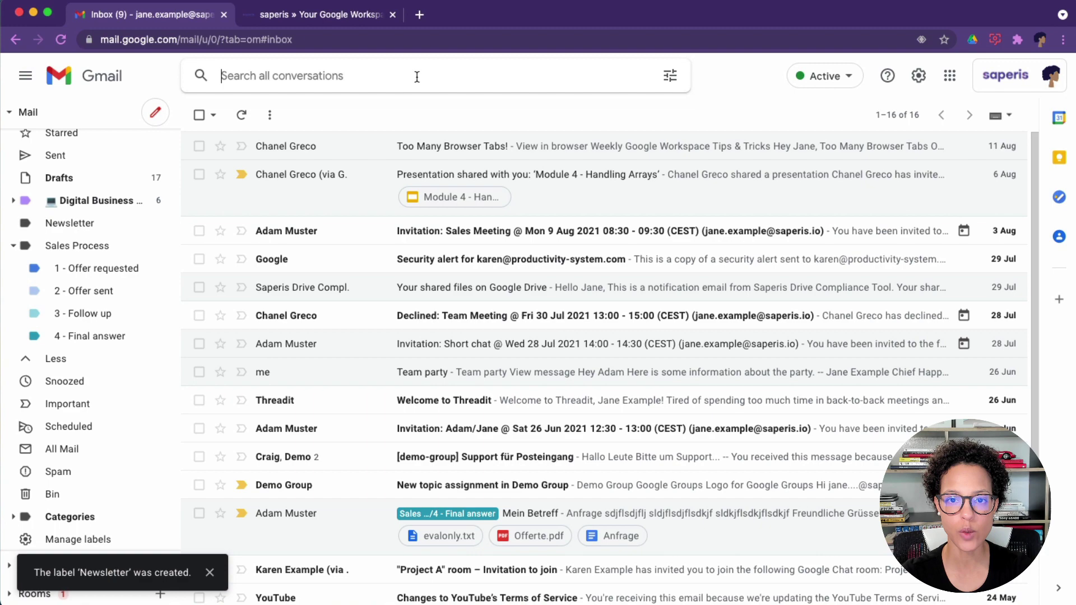
Search with to: for mail sent to the account's own address with +news added.
click(417, 77)
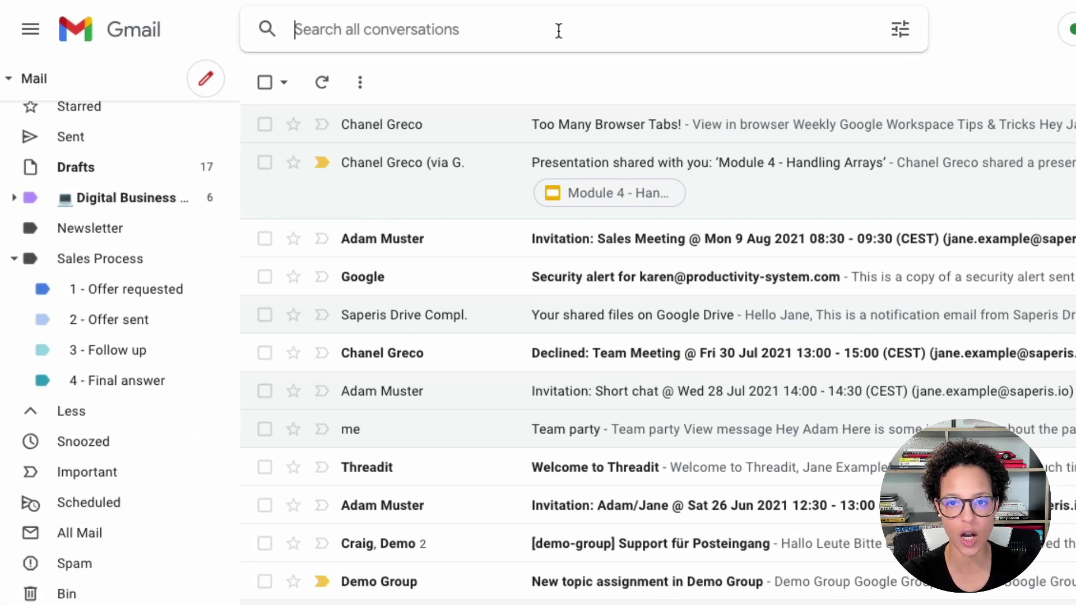
text(to:)
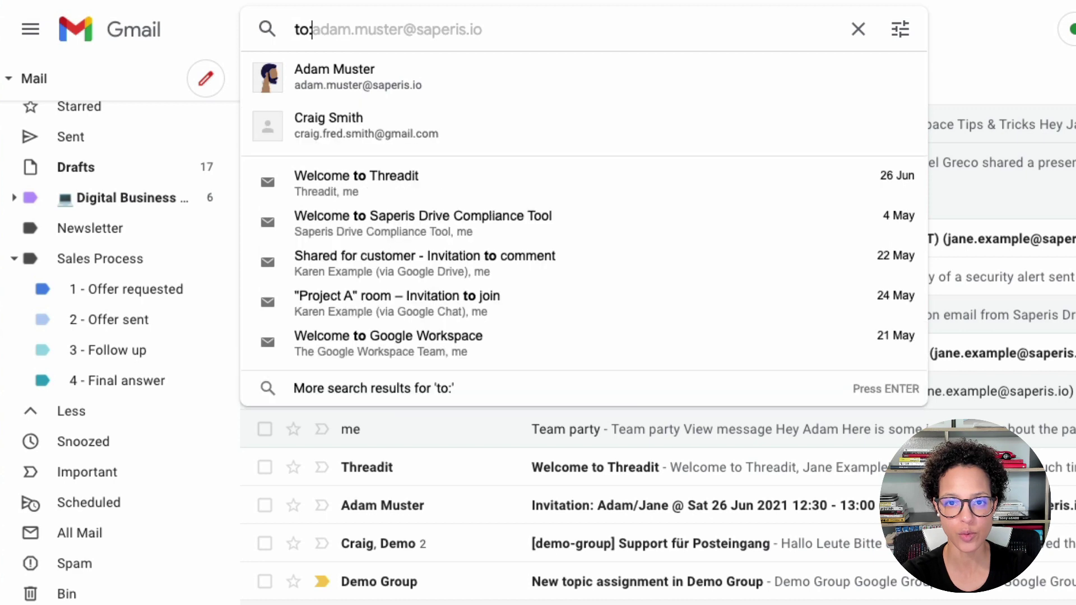
text(jane)
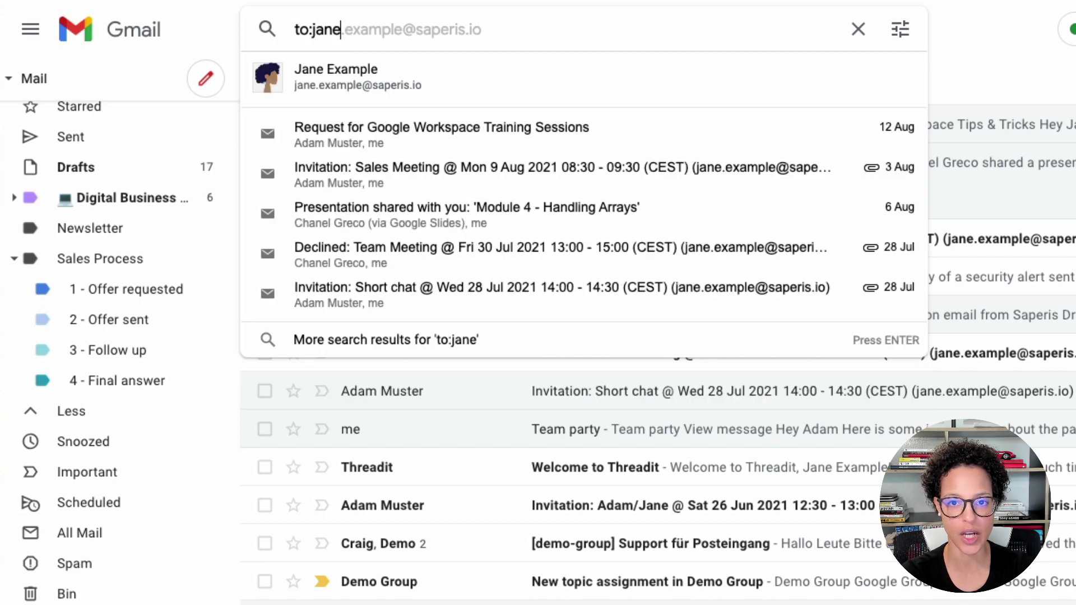
key(Tab)
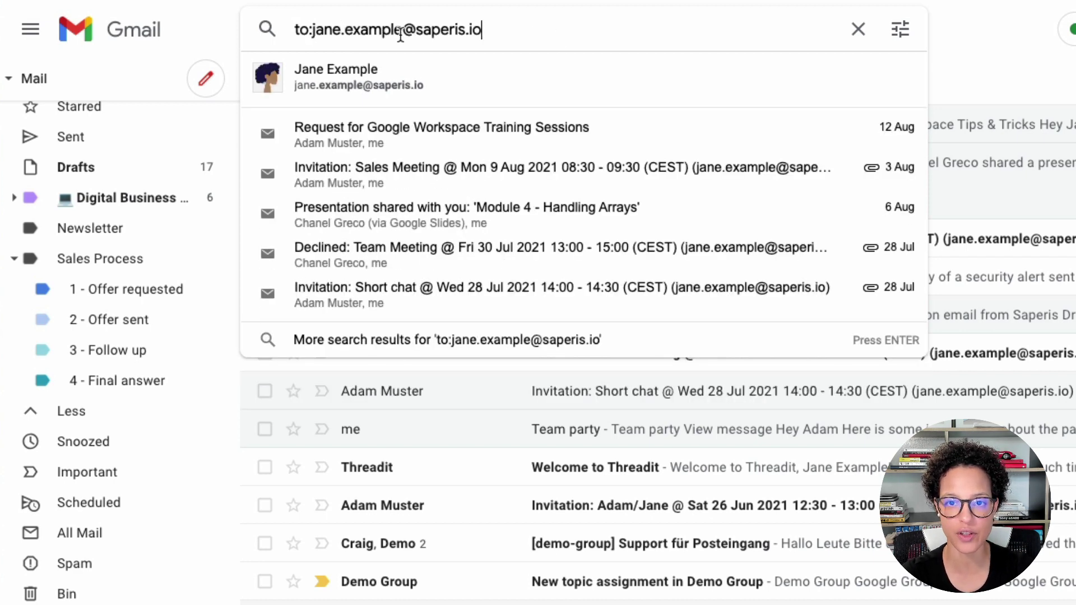
click(404, 28)
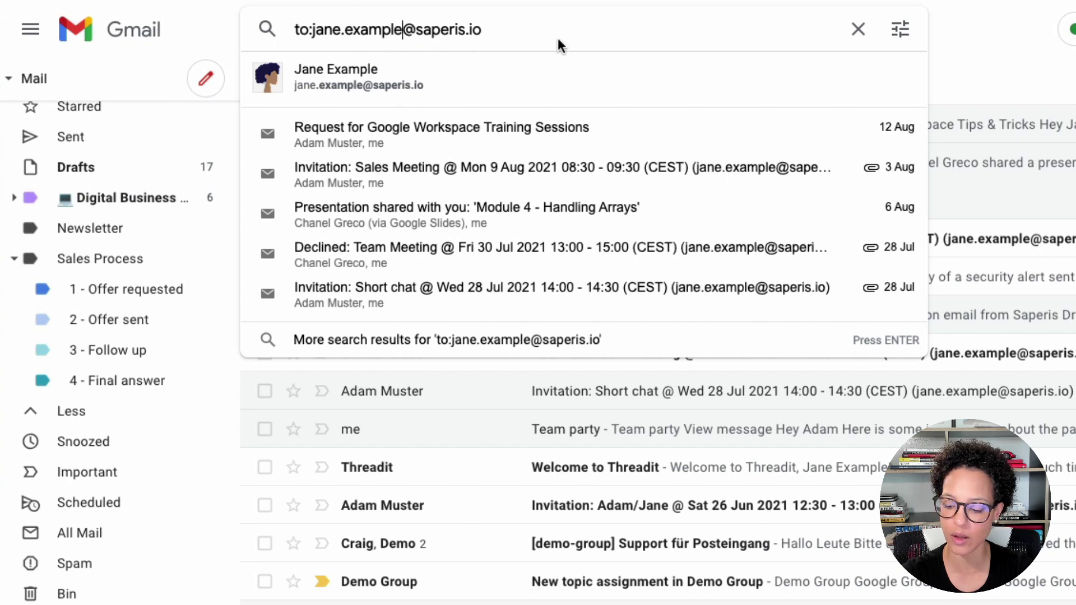
text(+news)
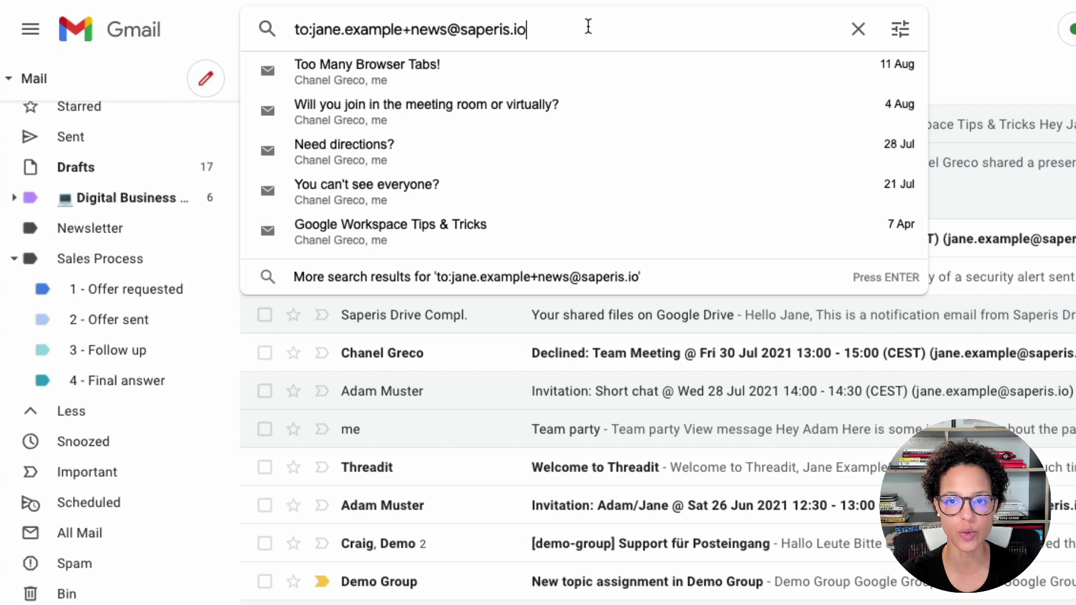
click(589, 26)
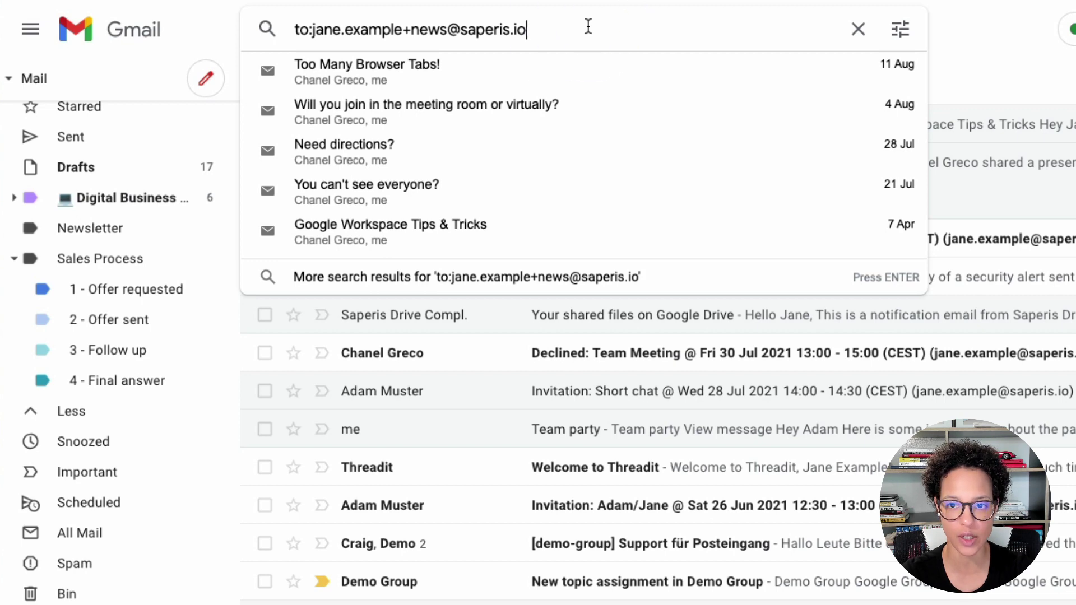
Create a filter for mail to the +news alias that skips the inbox and applies the Newsletter label.
click(900, 28)
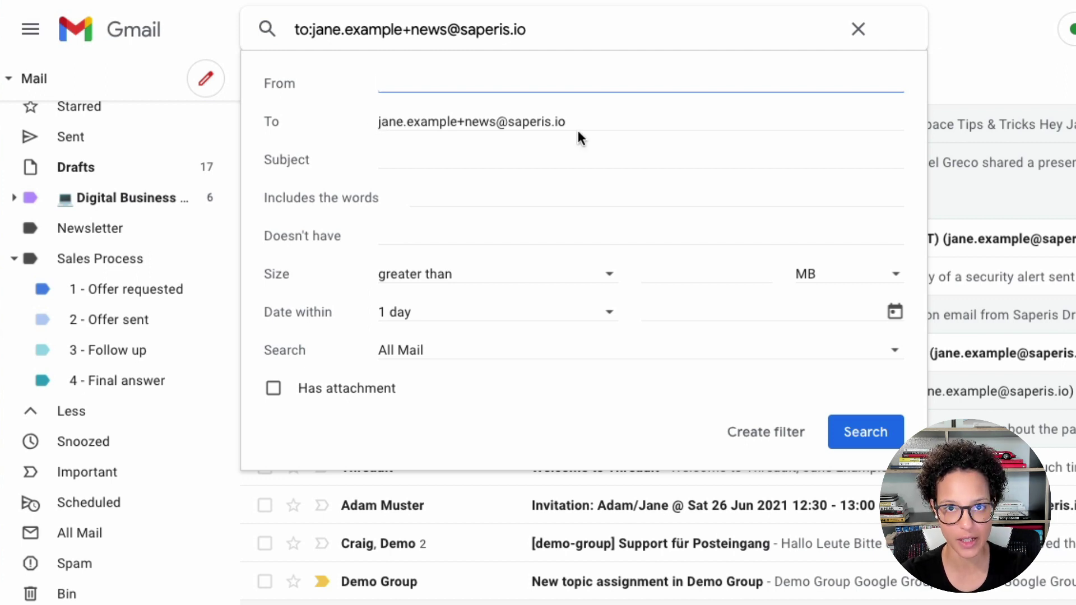
click(758, 427)
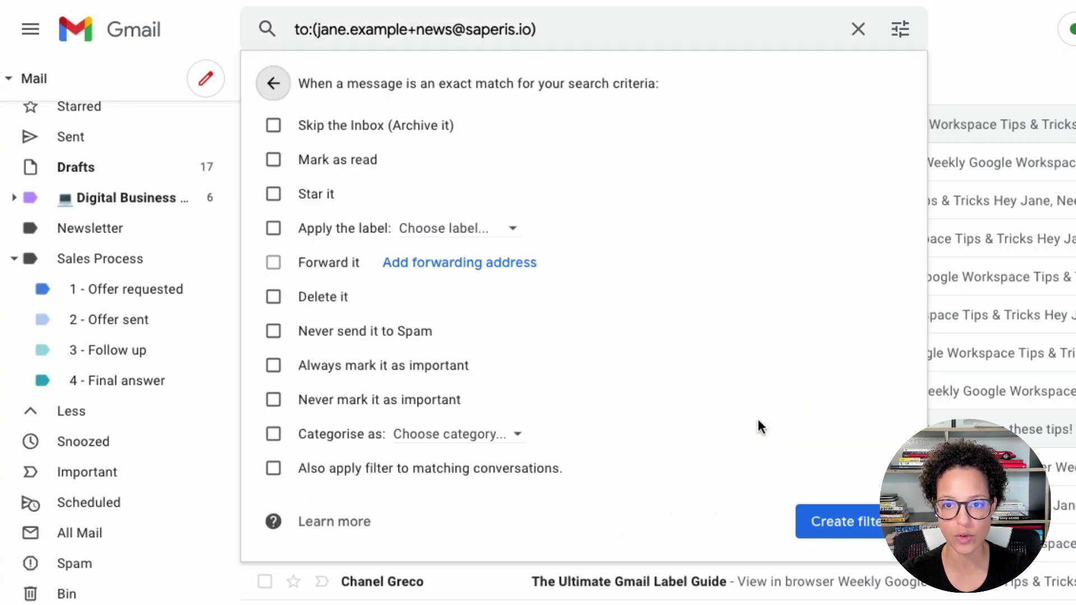
click(275, 125)
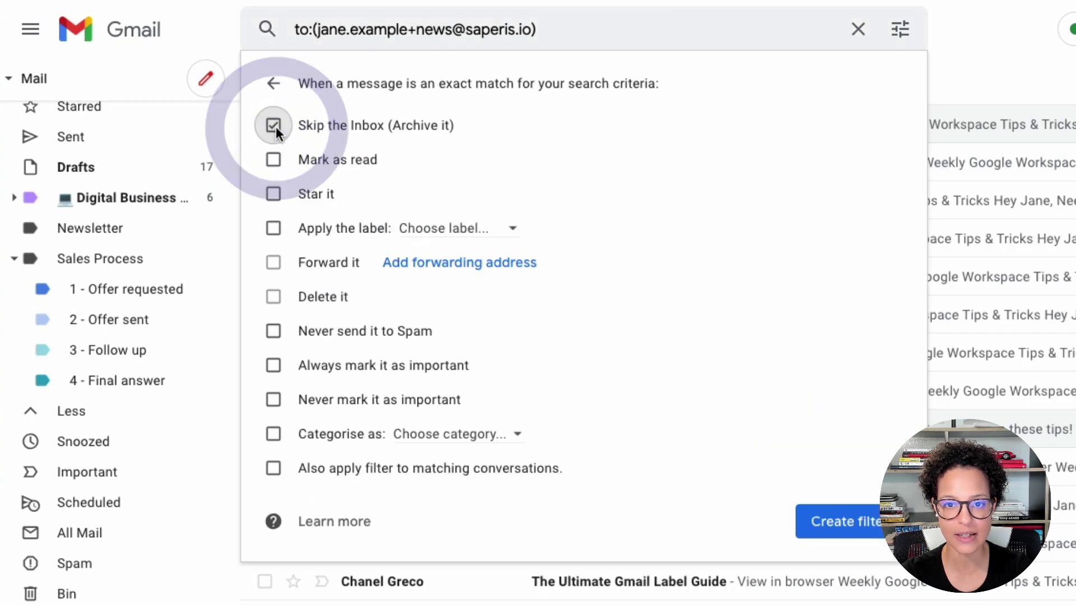
click(514, 229)
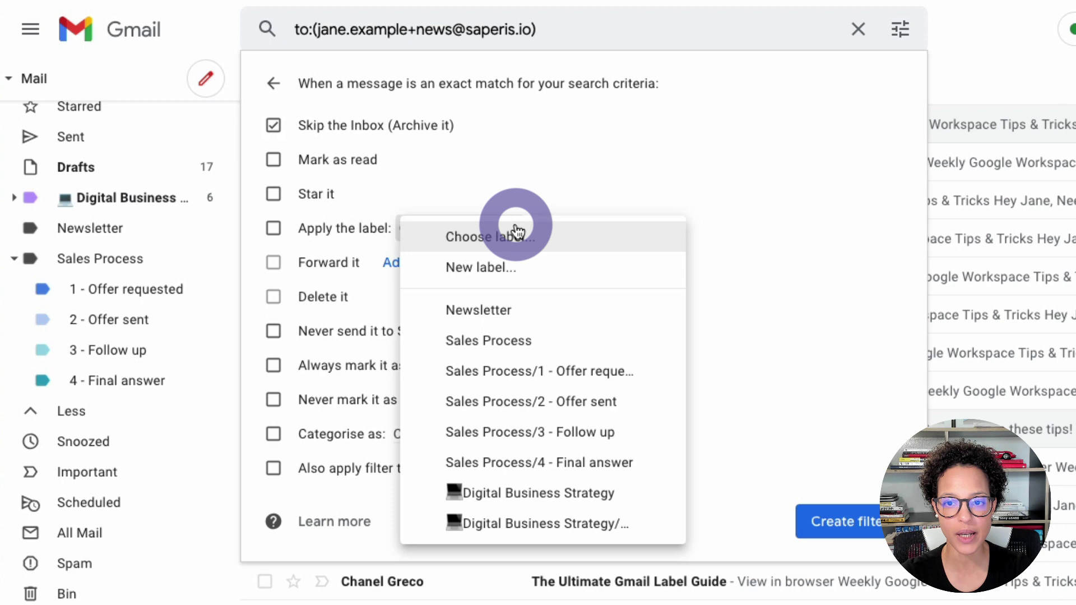
click(515, 310)
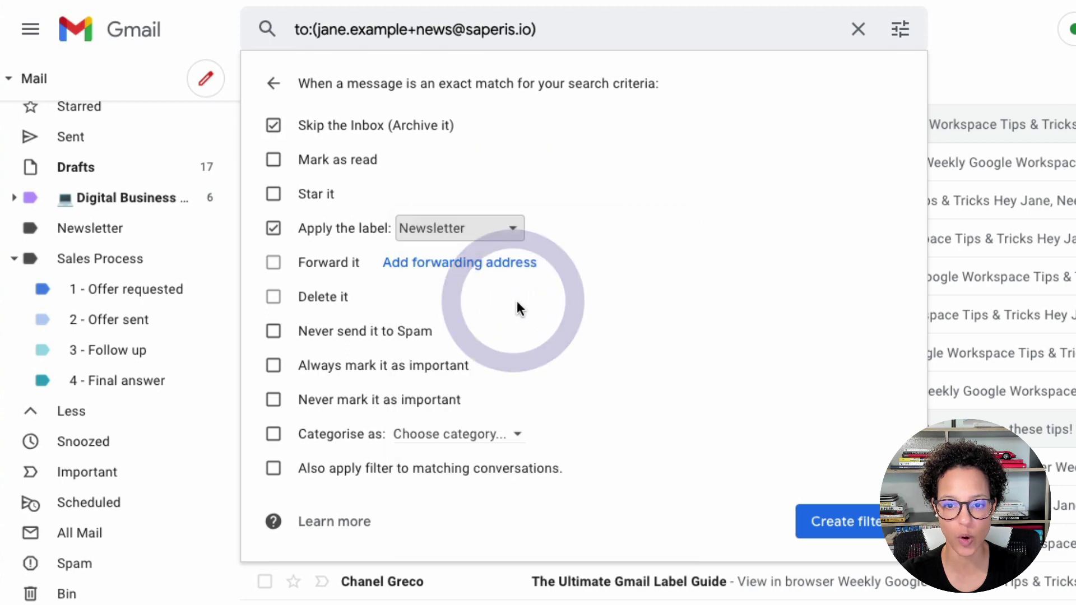
click(845, 529)
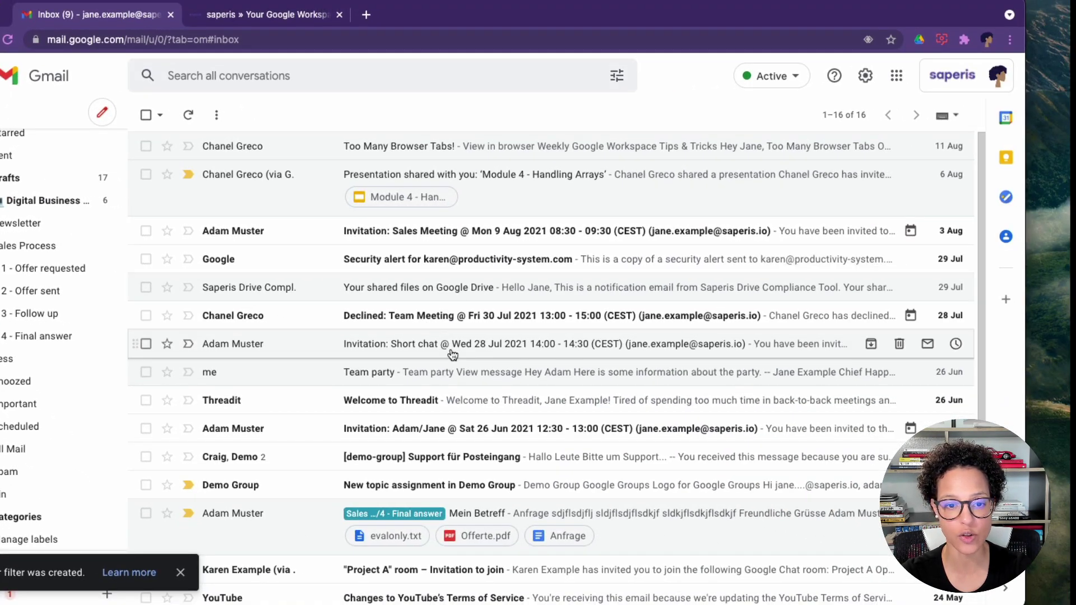
Put the +news alias email address into the email field of the saperis footer newsletter form.
click(278, 17)
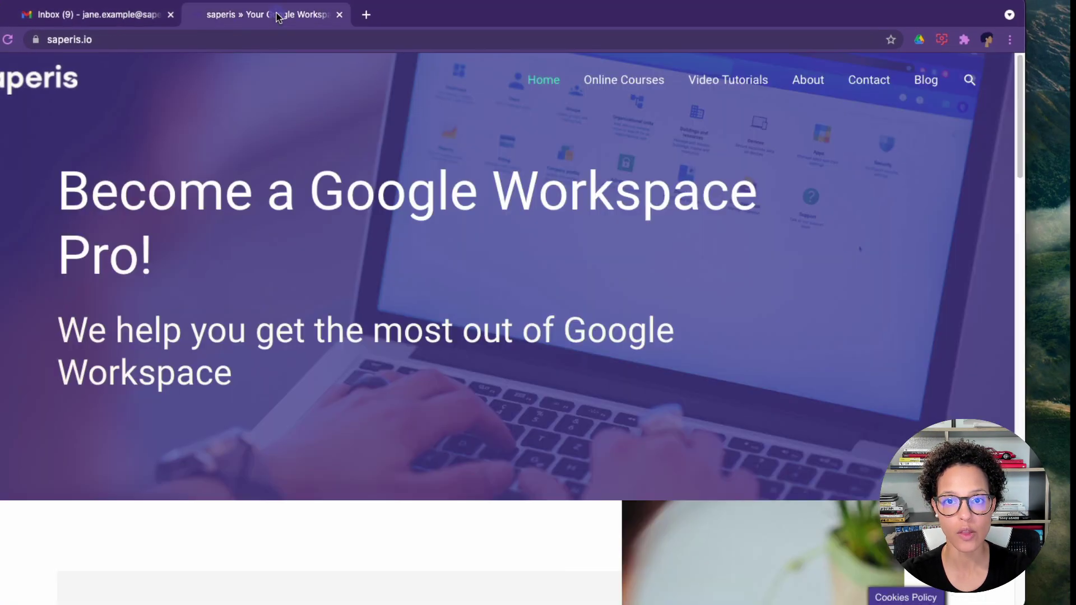
scroll(319, 337, down, 15)
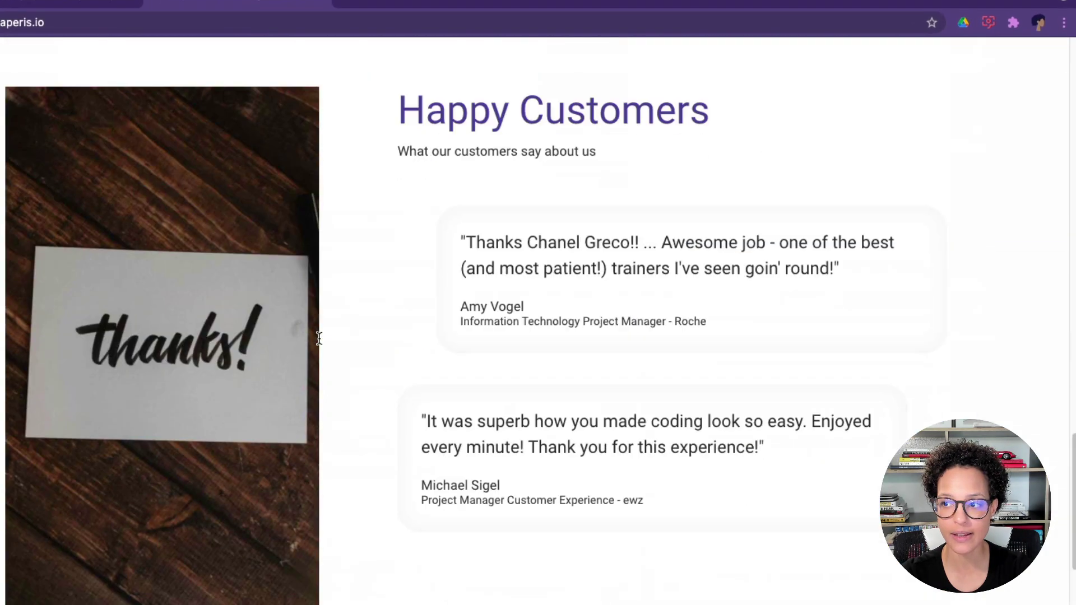
scroll(319, 338, down, 6)
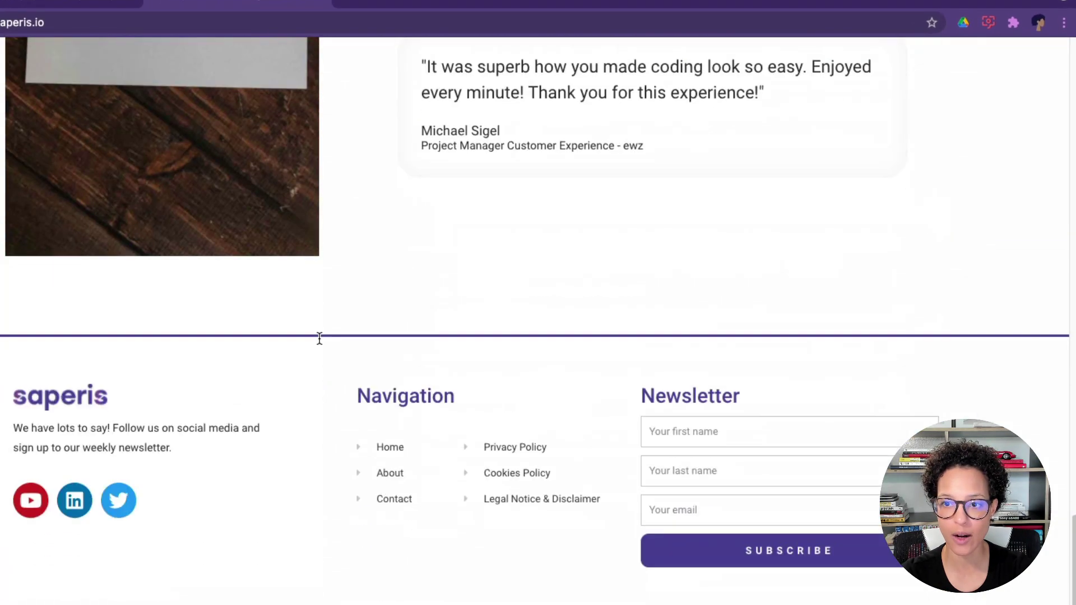
click(761, 440)
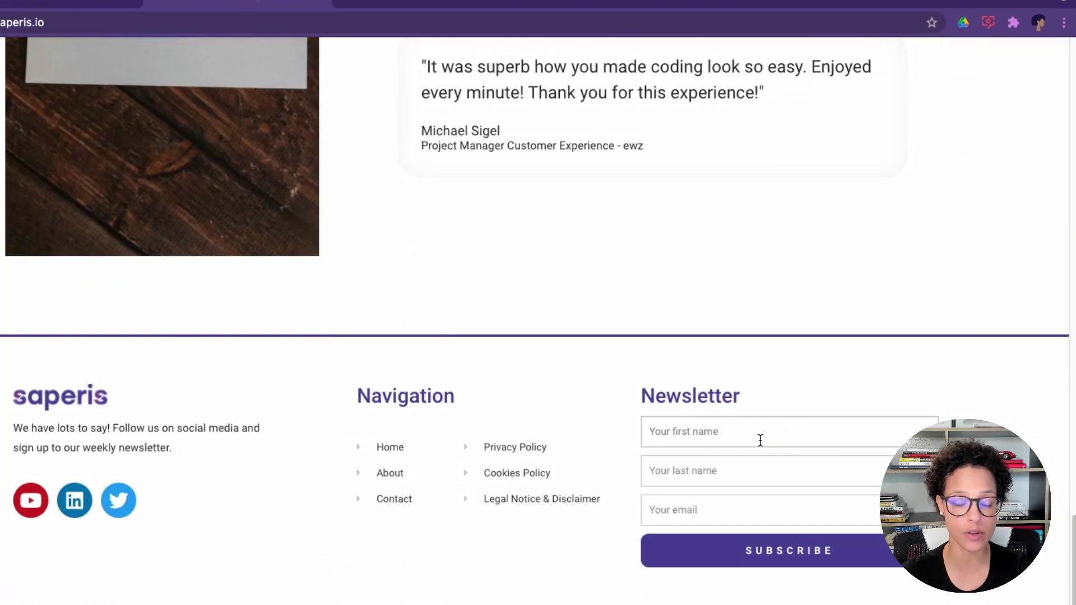
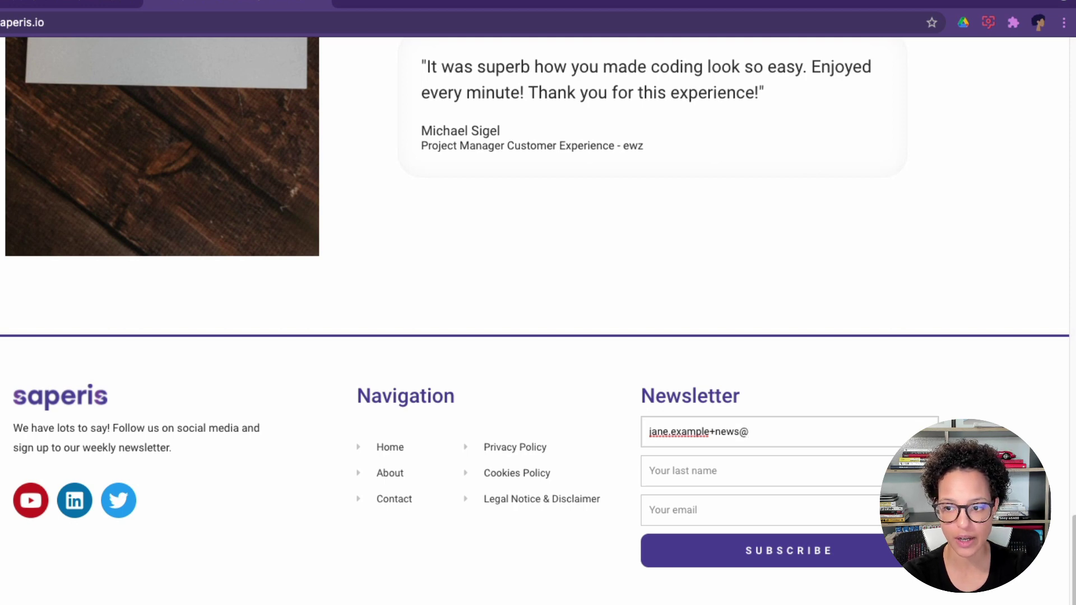
click(650, 471)
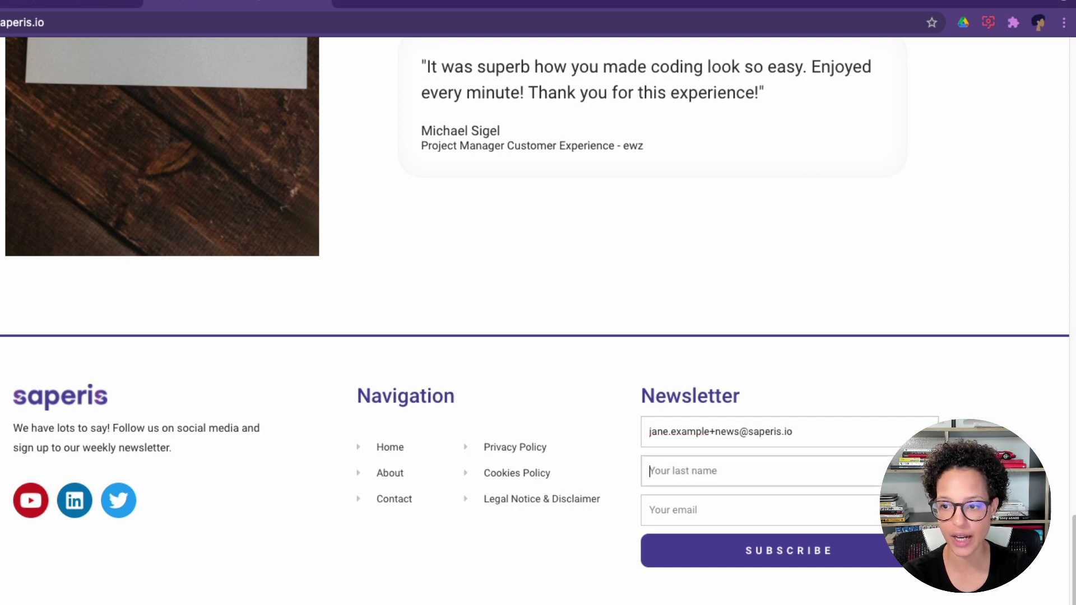
drag(794, 423, 616, 416)
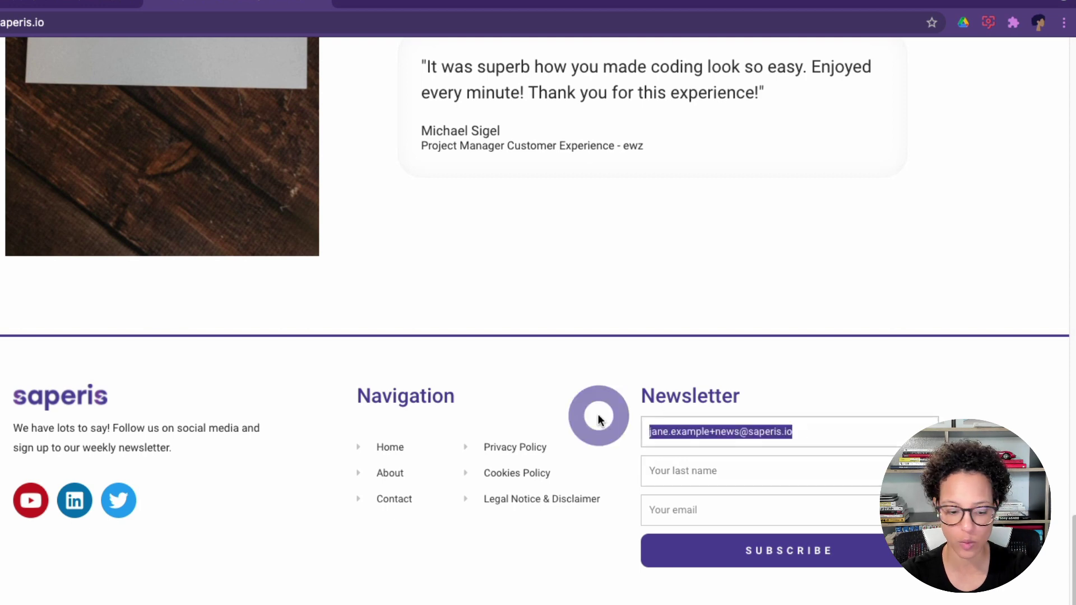
key(super+x)
click(701, 507)
key(super+v)
Fill in the subscriber's first and last name and submit the newsletter sign-up.
click(686, 433)
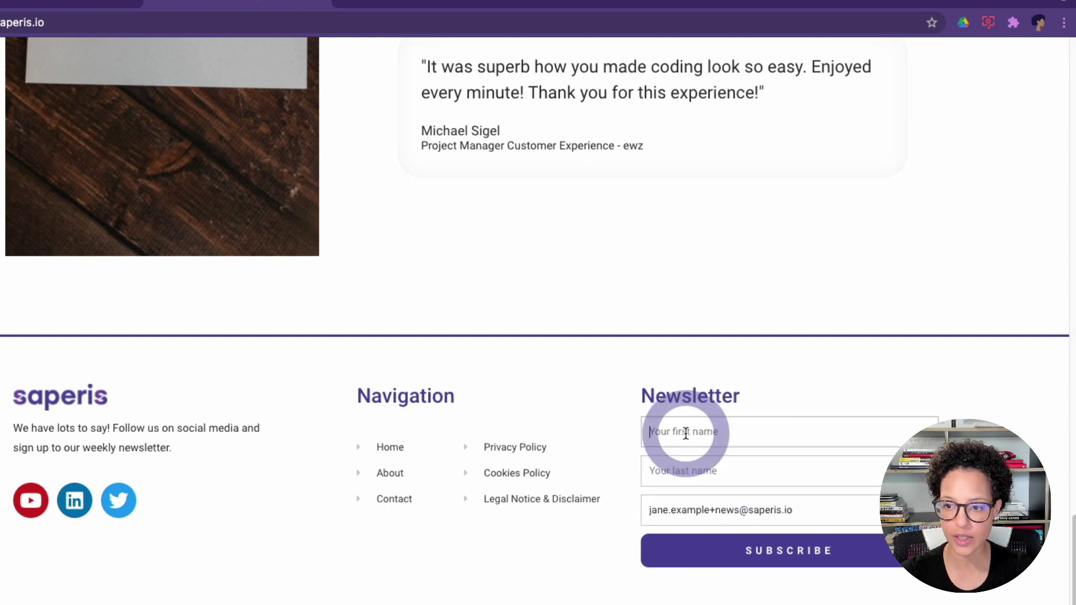
text(Jane)
key(Tab)
text(X)
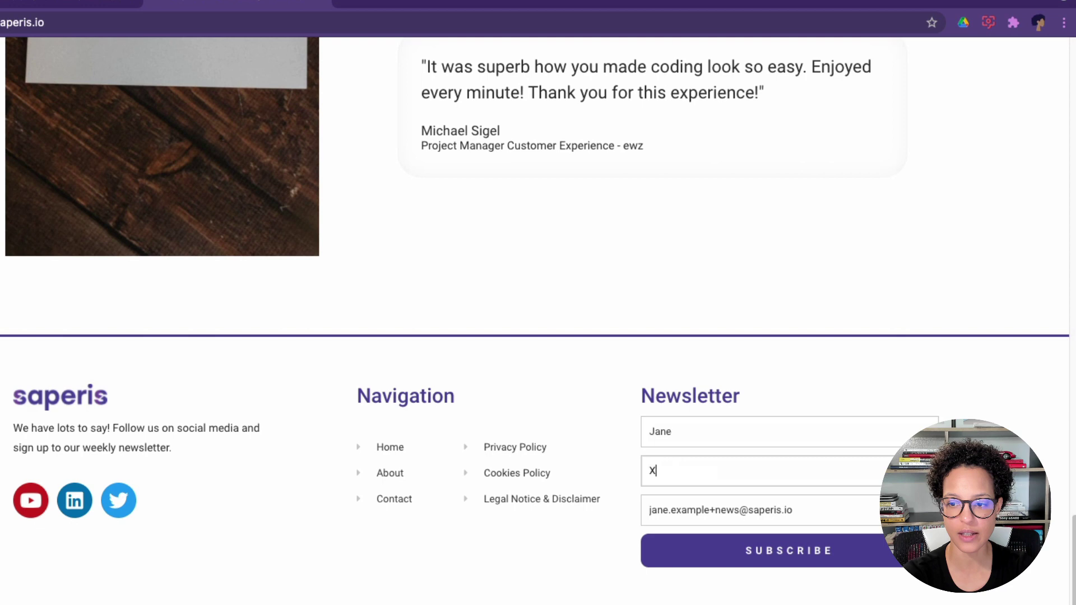
key(BackSpace)
text(Example)
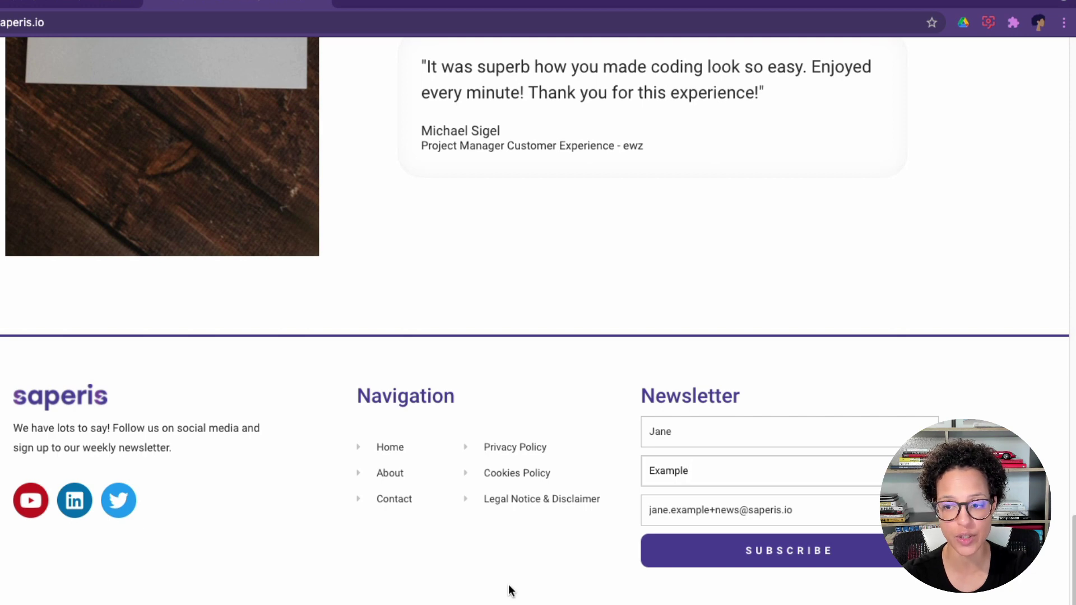
click(802, 544)
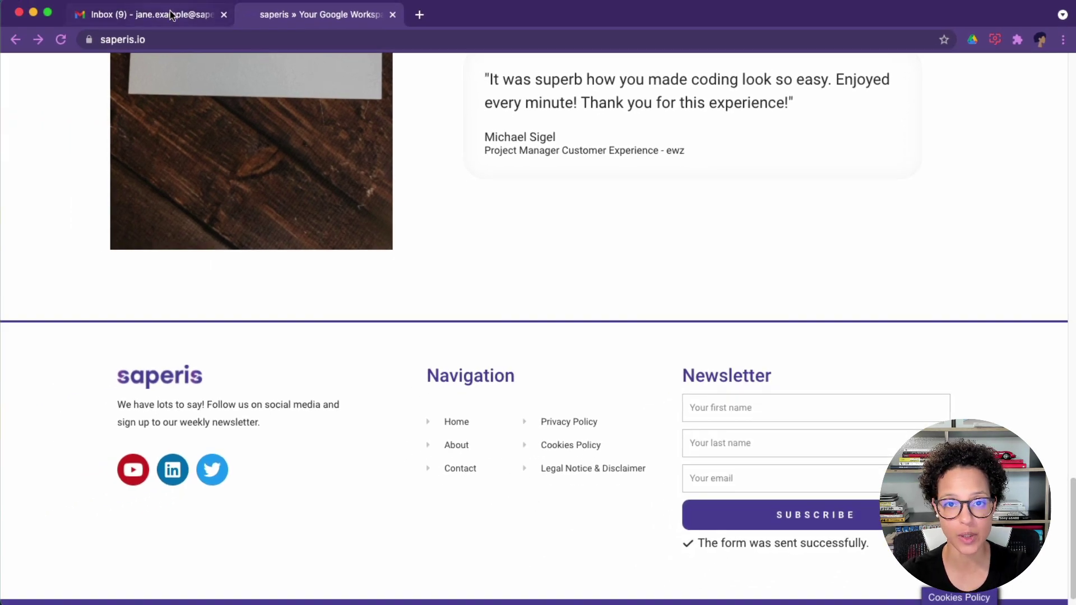
Check the empty Newsletter label in Gmail, then return to the 16-conversation inbox.
click(172, 15)
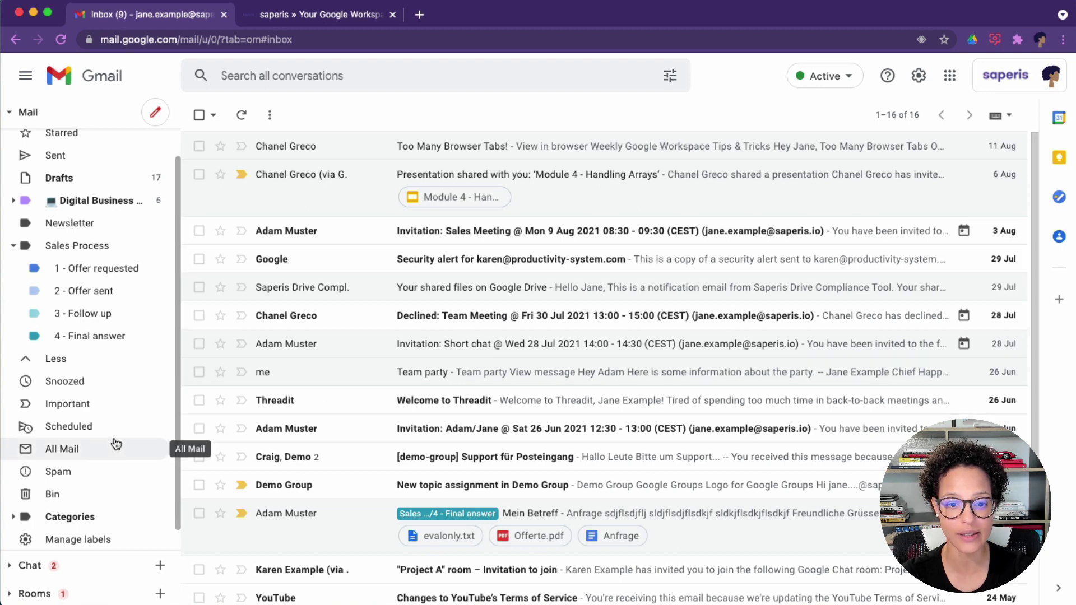
scroll(116, 444, down, 1)
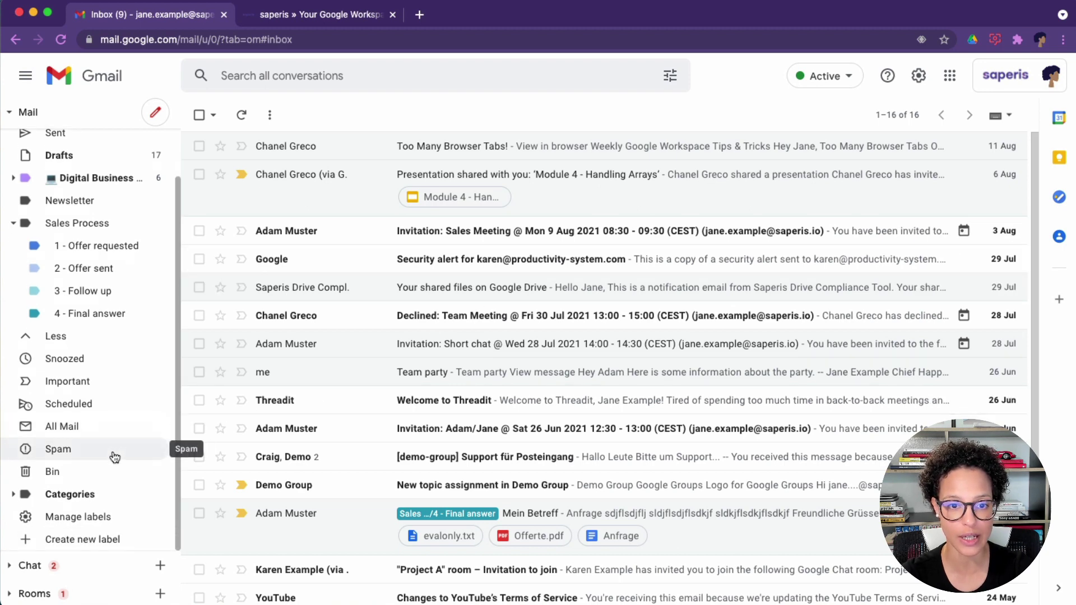
scroll(115, 457, up, 2)
click(97, 252)
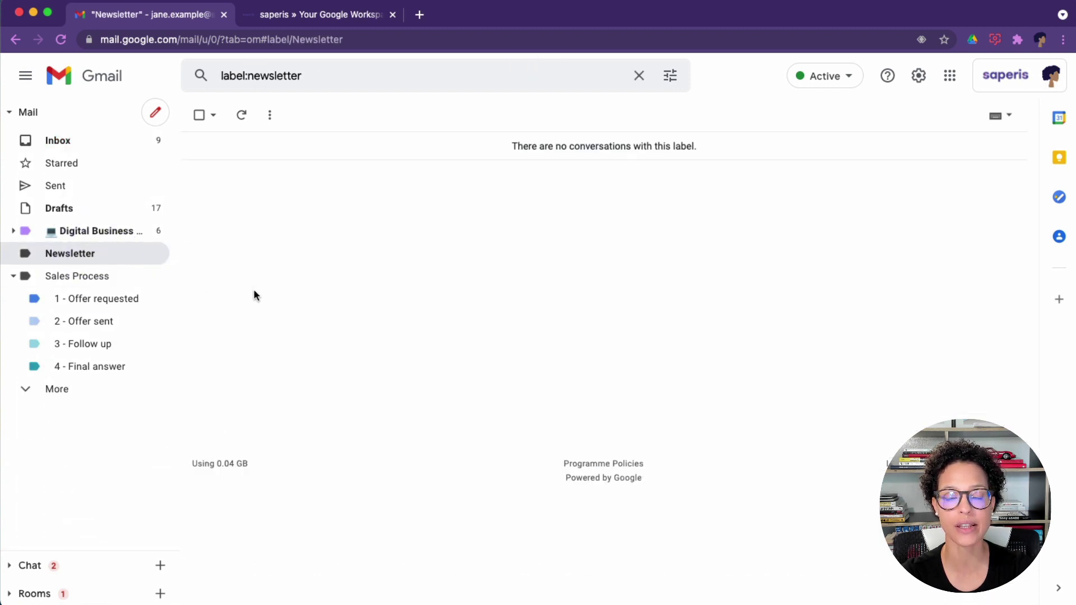
click(242, 119)
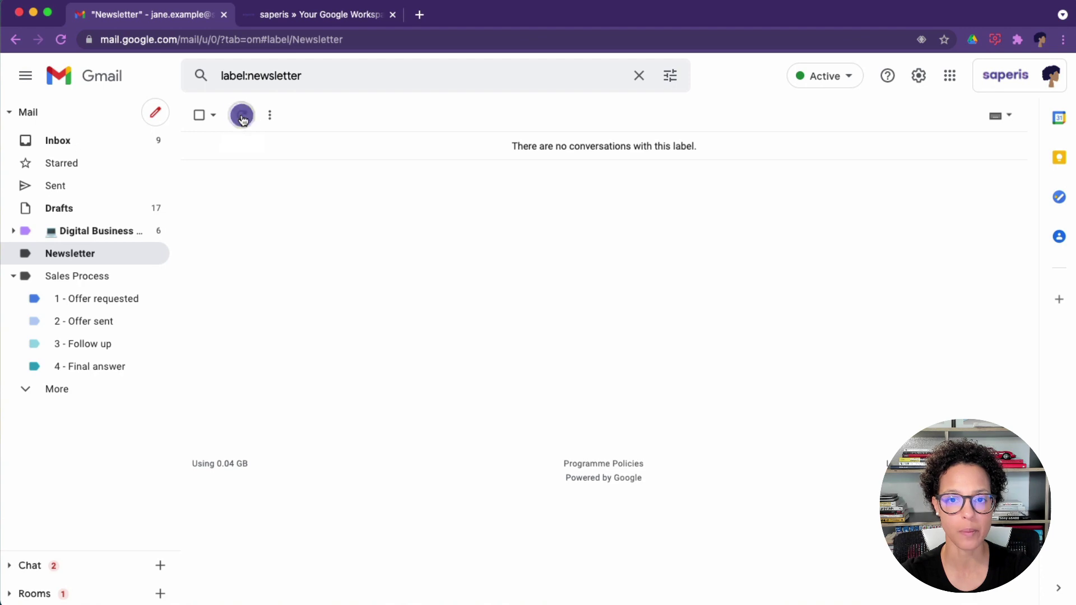
click(61, 141)
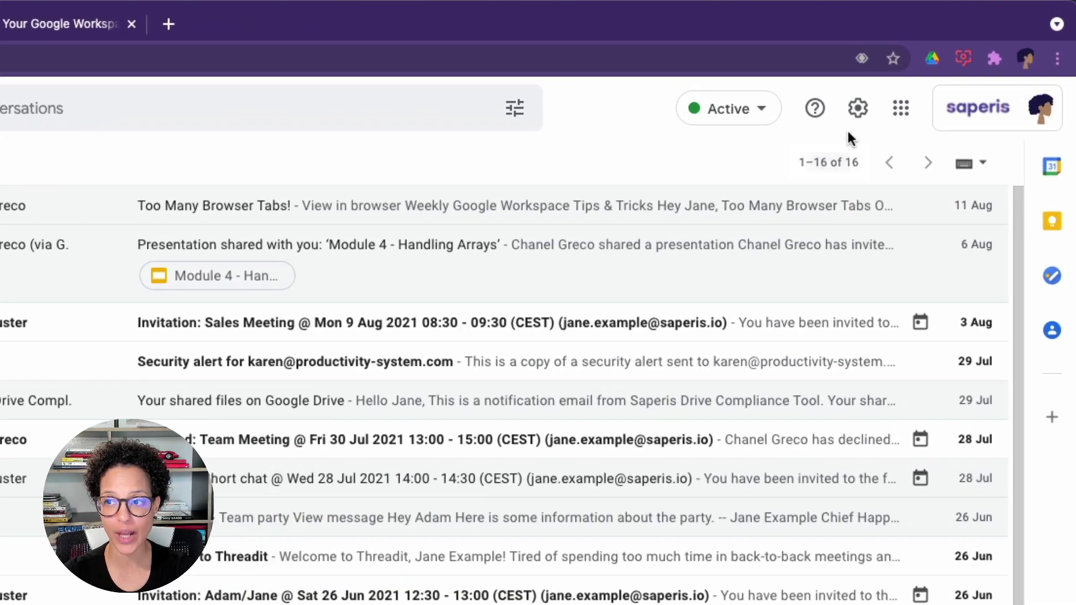
Set the inbox type to Unread first in Quick settings and reload Gmail.
click(859, 110)
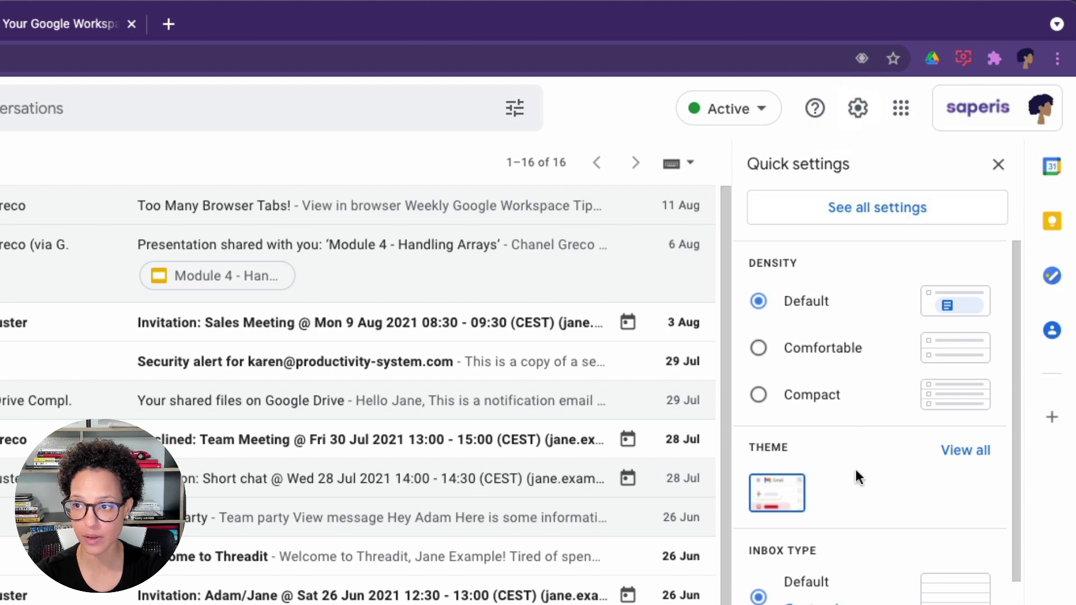
scroll(857, 476, down, 1)
scroll(855, 466, down, 4)
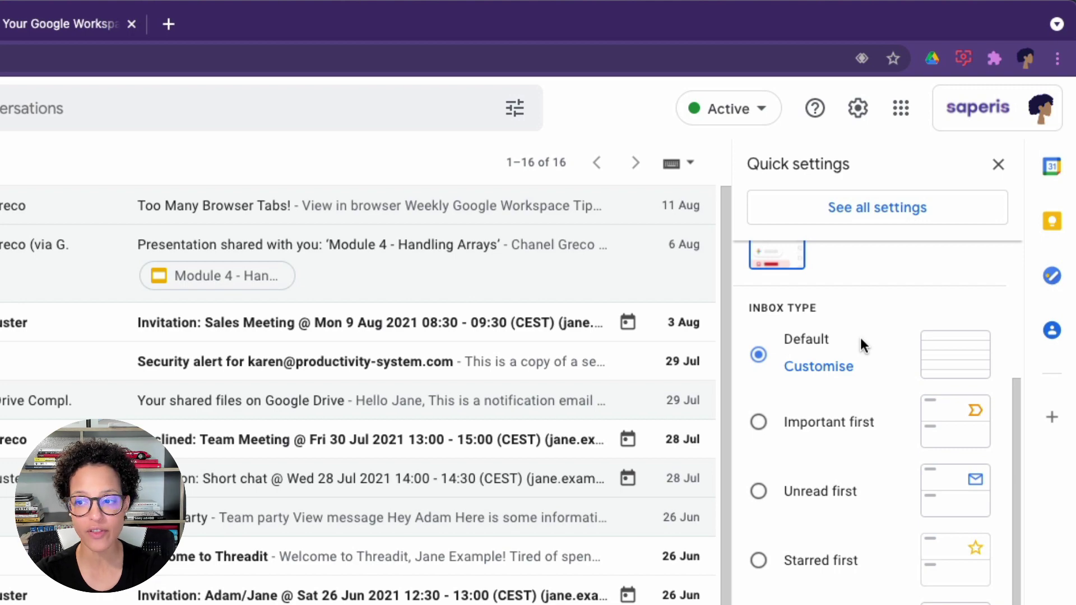
click(758, 491)
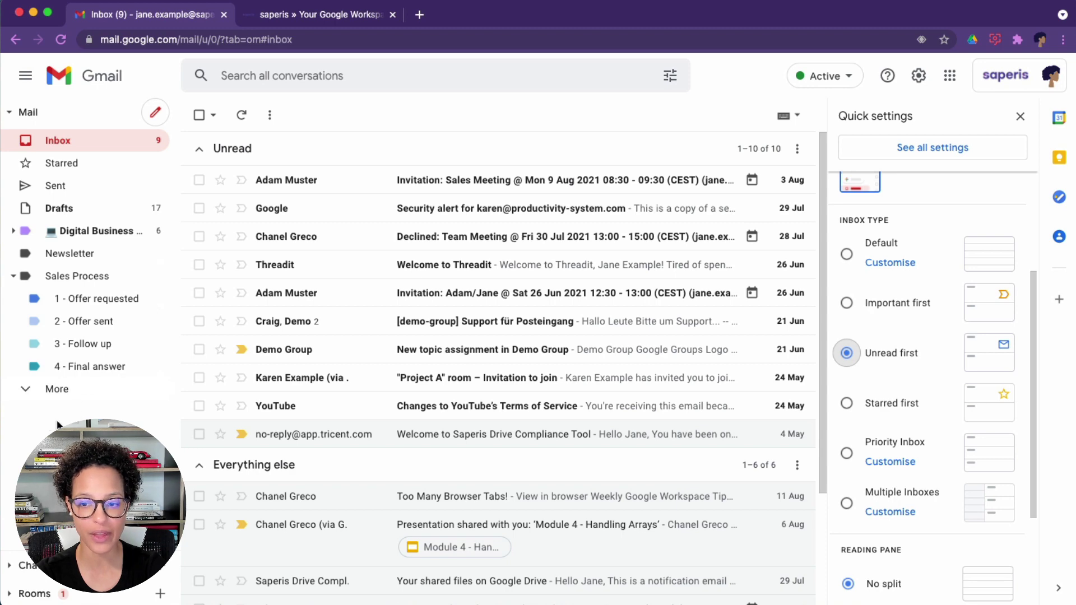
scroll(349, 426, down, 3)
scroll(349, 425, up, 3)
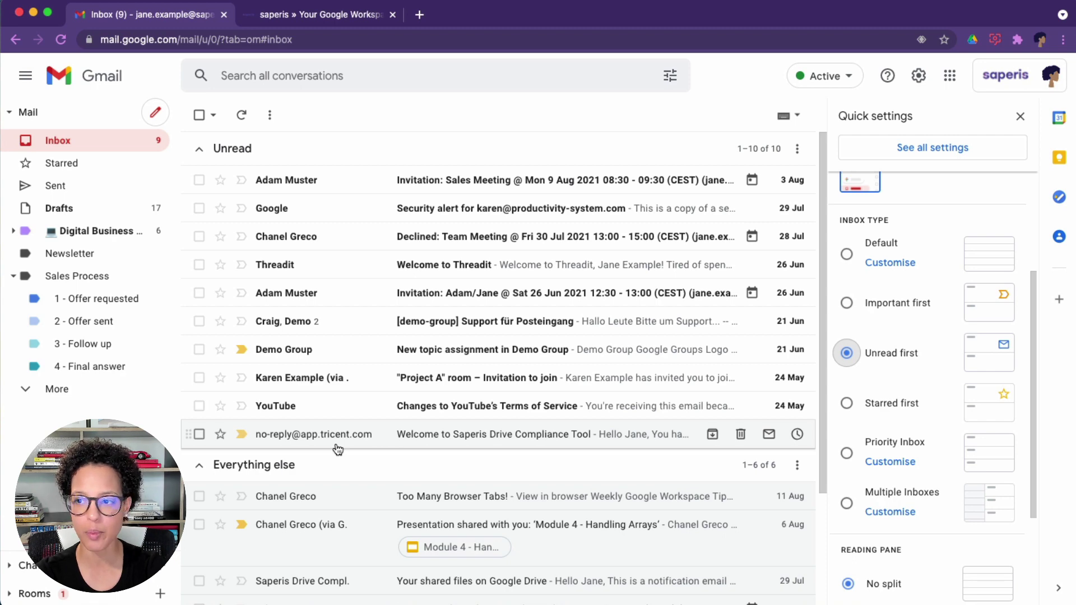
click(322, 40)
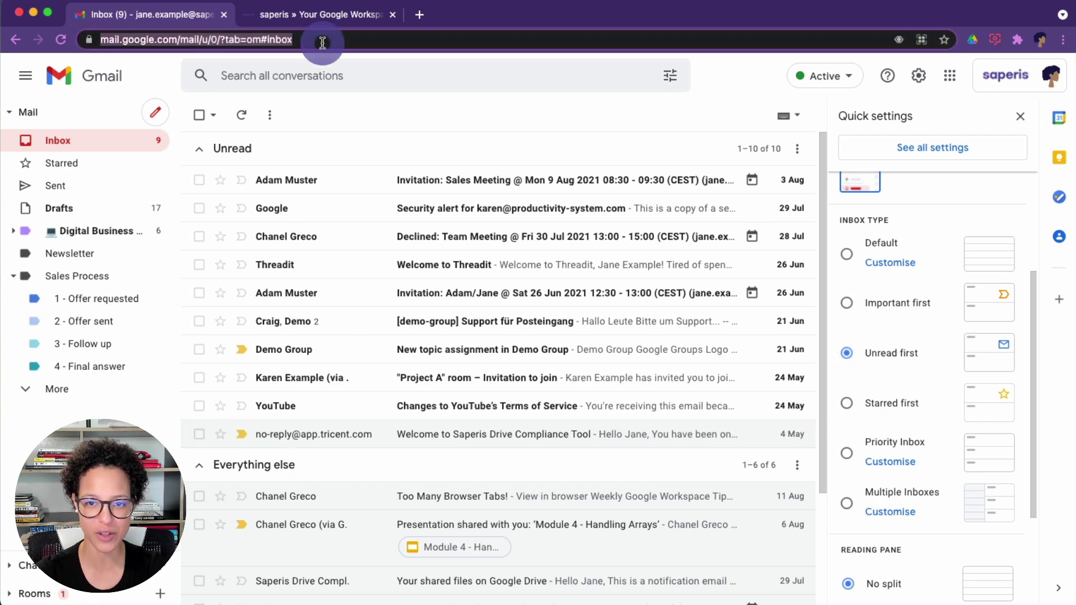
key(Return)
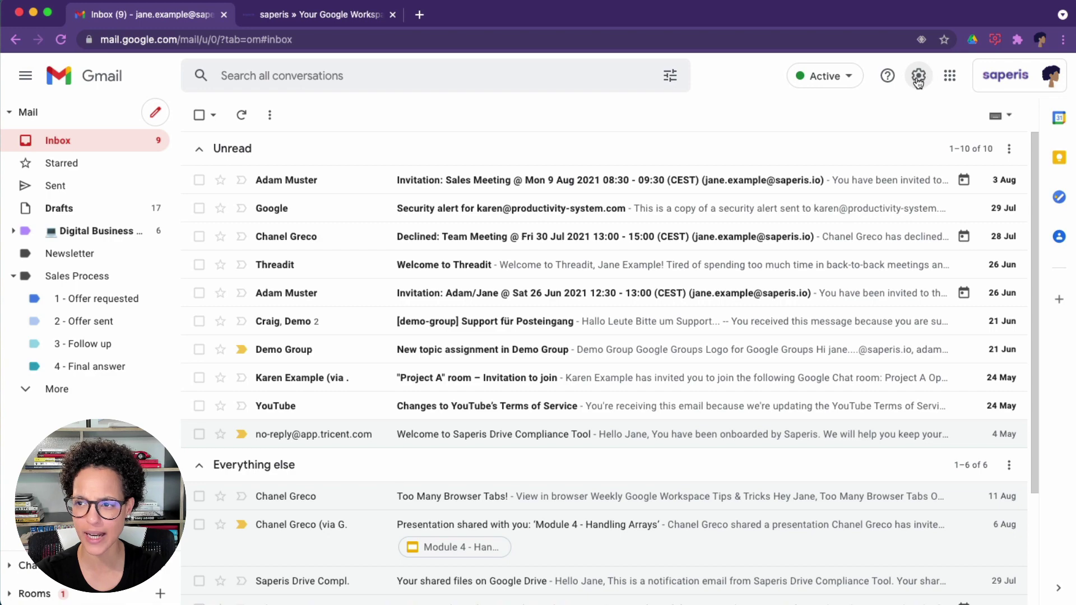
Switch the inbox type to Important first in Quick settings.
click(899, 87)
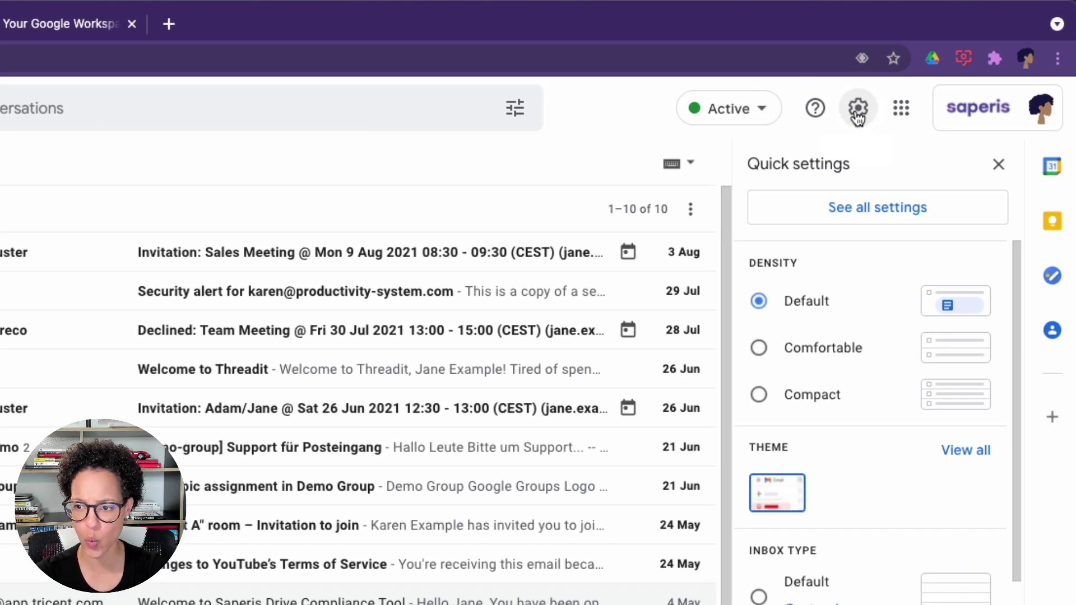
scroll(828, 574, down, 3)
scroll(828, 577, down, 3)
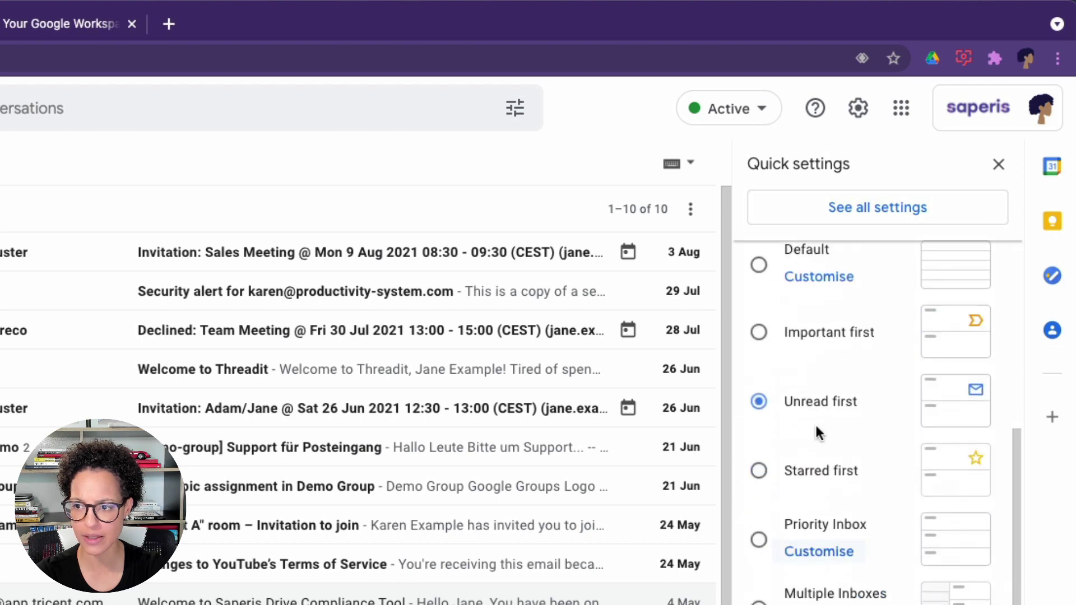
click(766, 335)
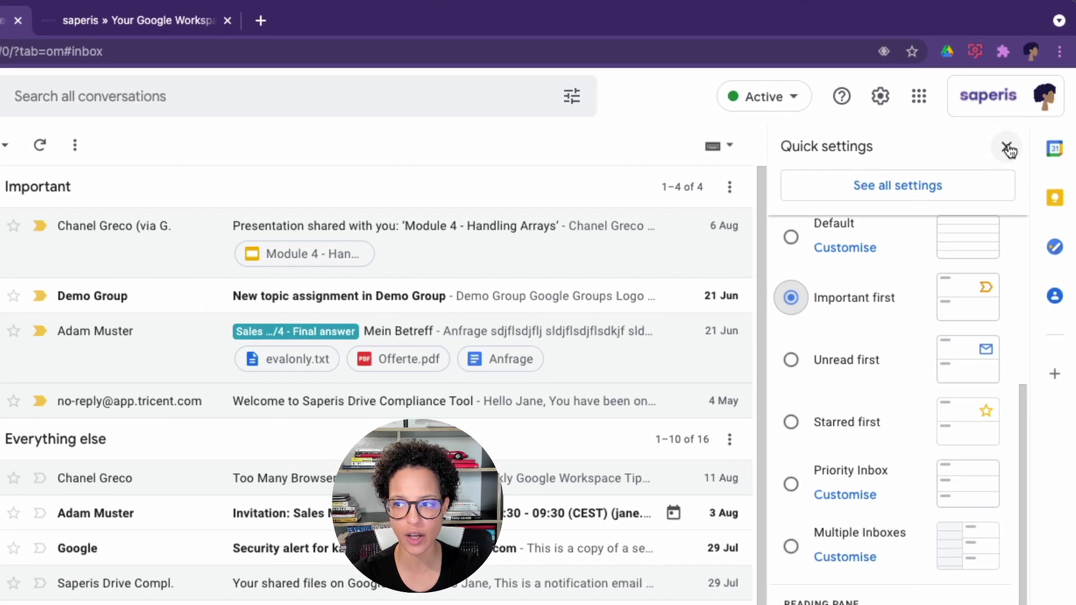
Close Quick settings and collapse then re-expand the Important and Everything else sections.
click(999, 164)
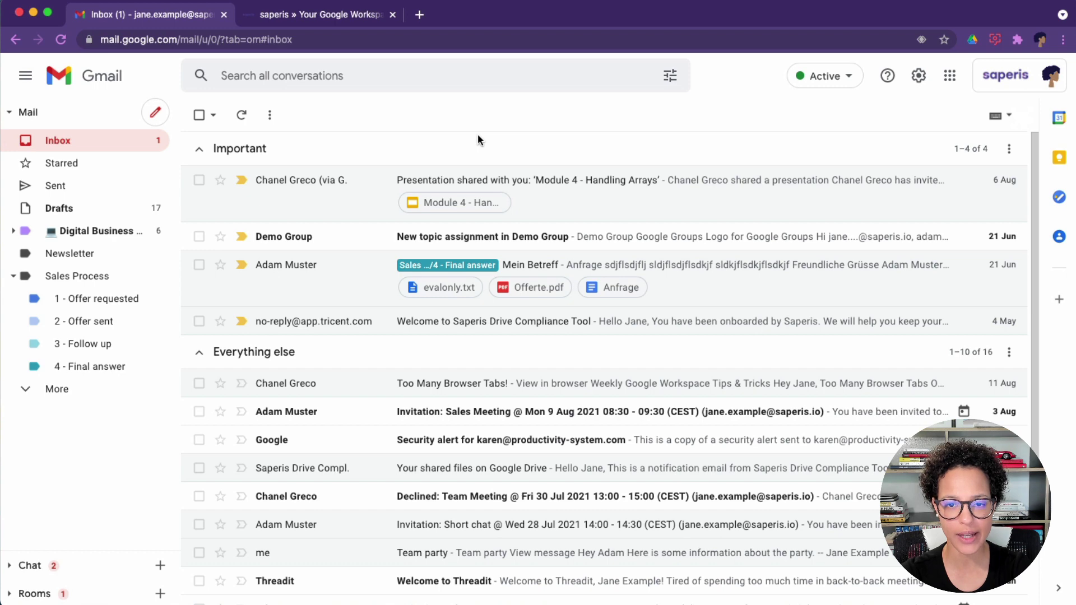
click(199, 149)
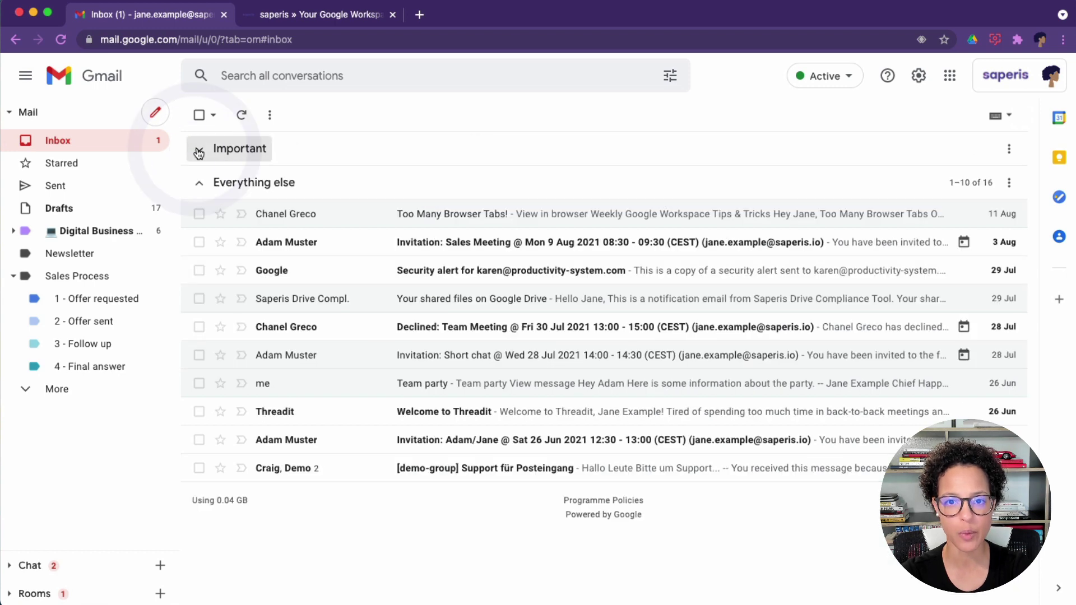
click(199, 149)
click(200, 353)
click(205, 354)
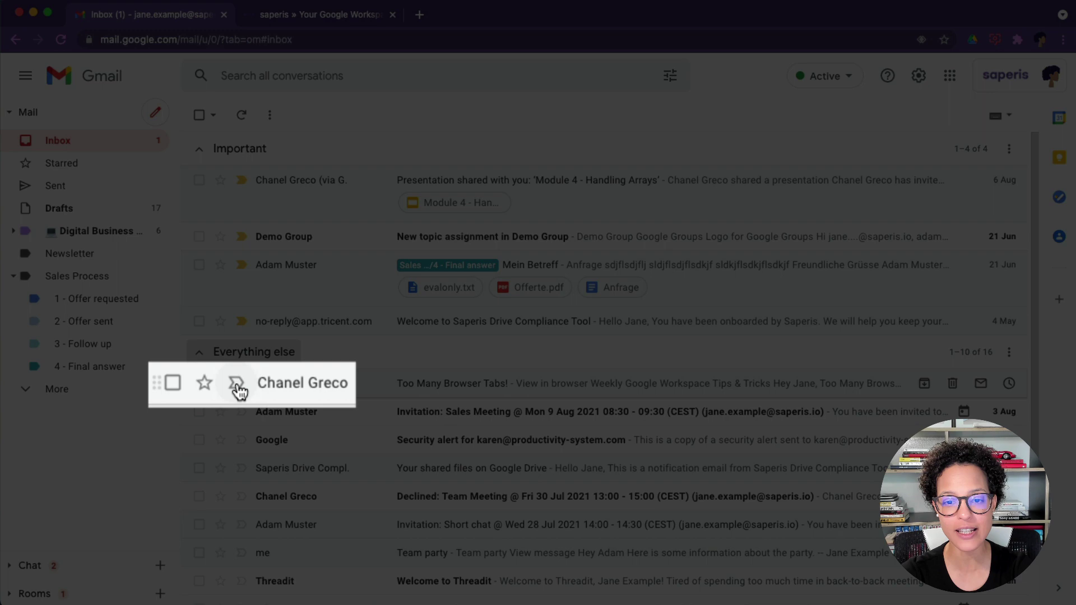
Mark Too Many Browser Tabs! and the Sales Meeting invitation as important, then reload Gmail.
click(237, 383)
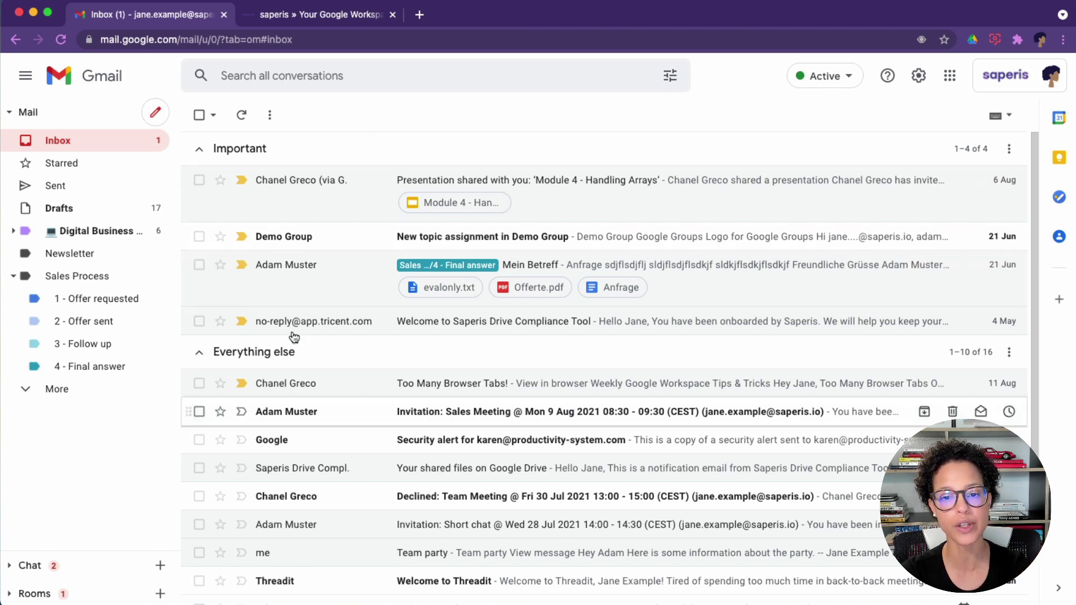
click(241, 411)
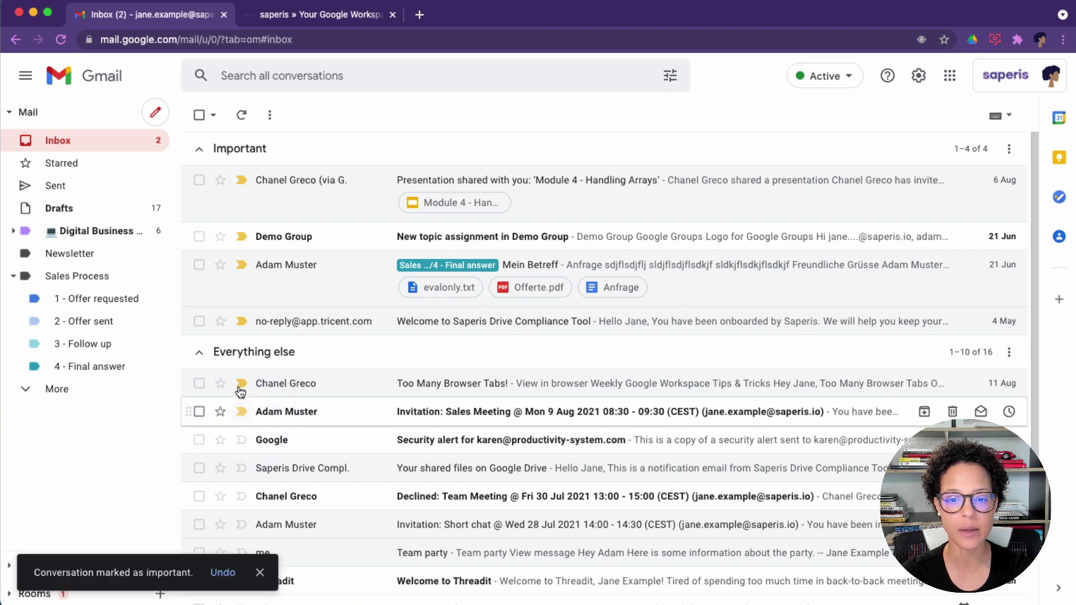
click(241, 383)
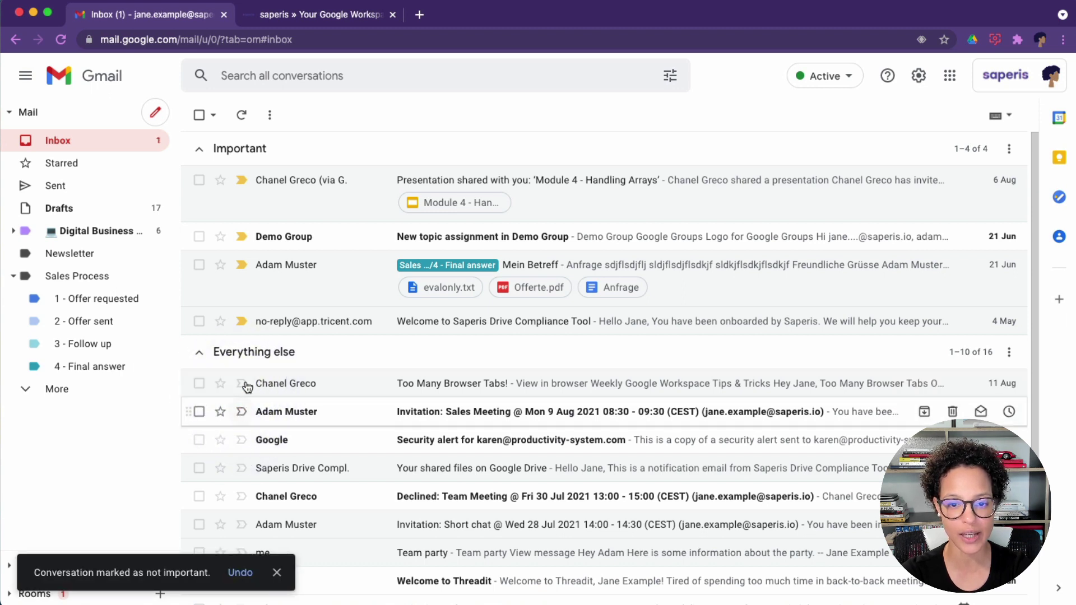
click(242, 384)
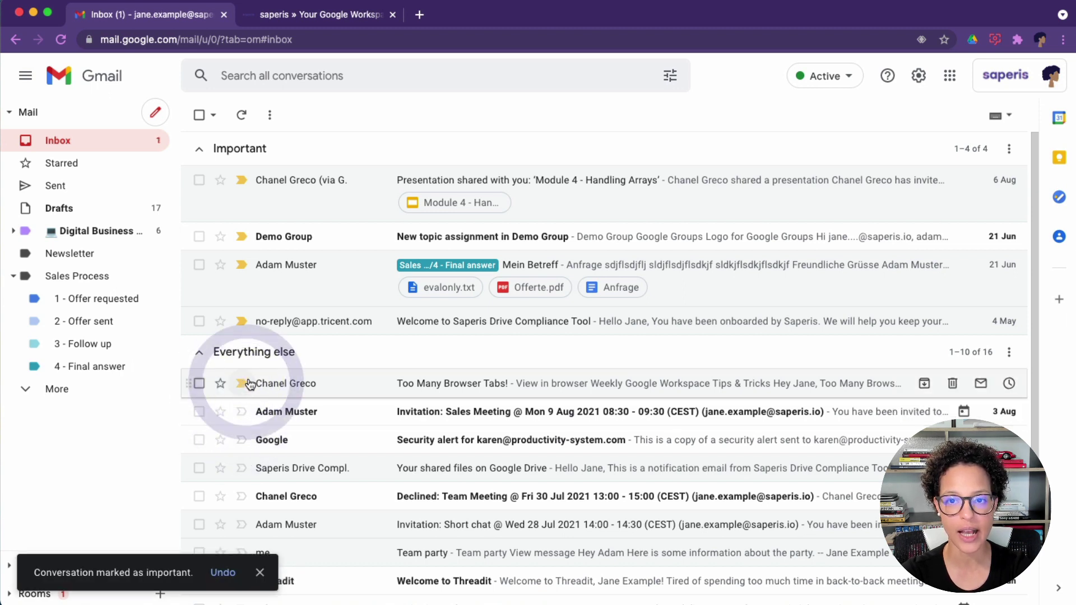
click(325, 39)
key(Return)
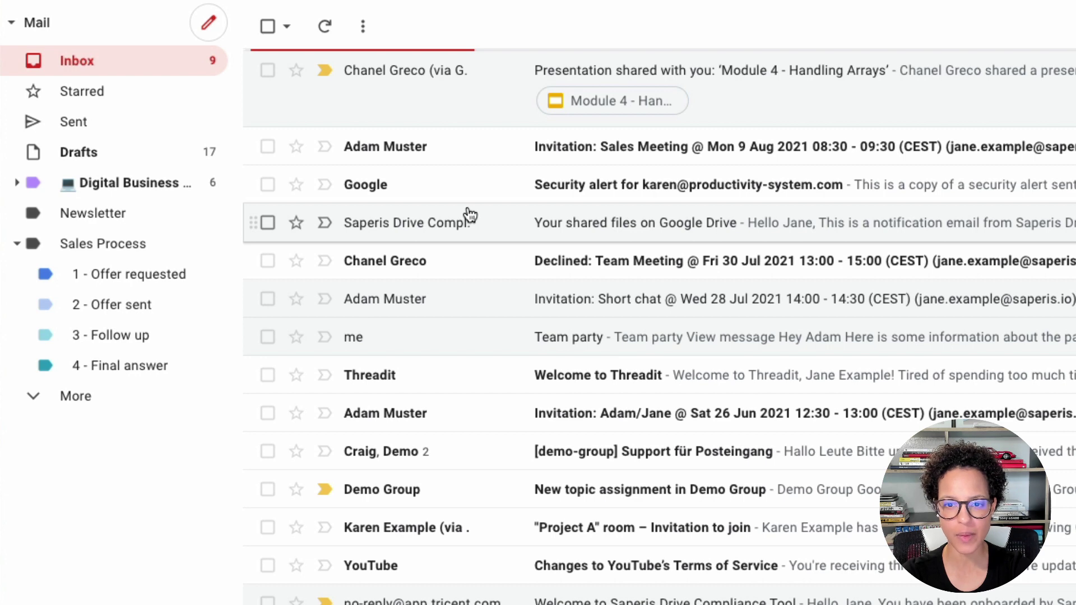
Mute the Module 4 'Presentation shared with you' conversation.
scroll(470, 216, up, 1)
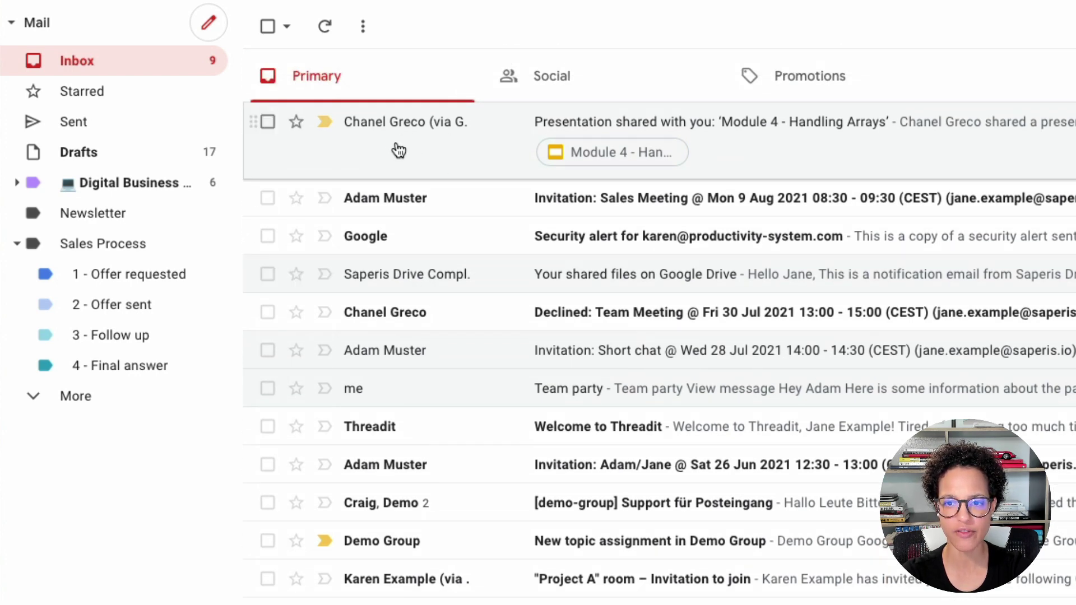
right_click(433, 136)
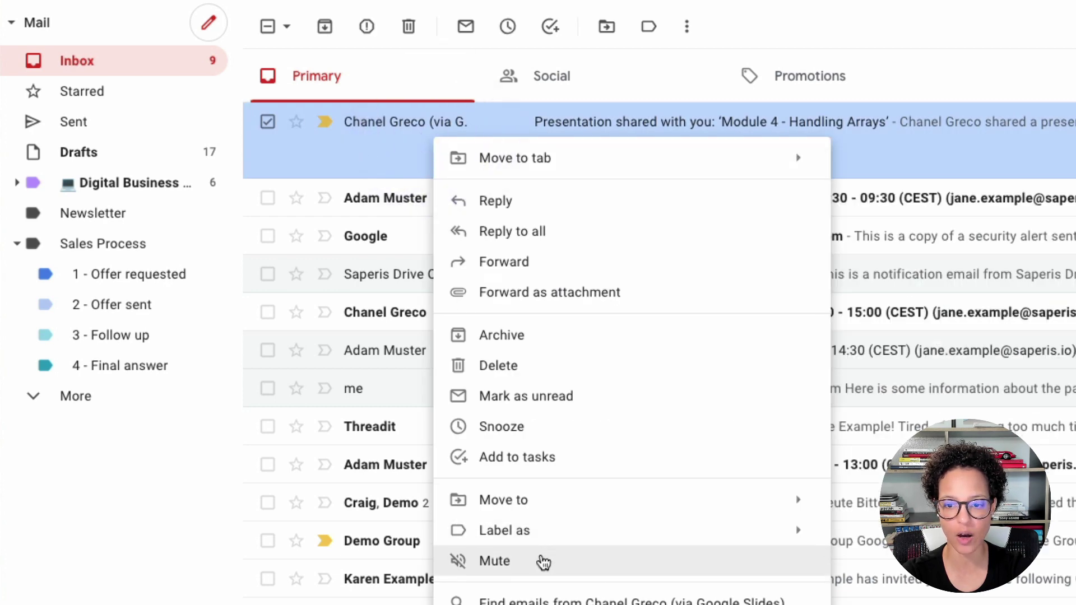
click(543, 562)
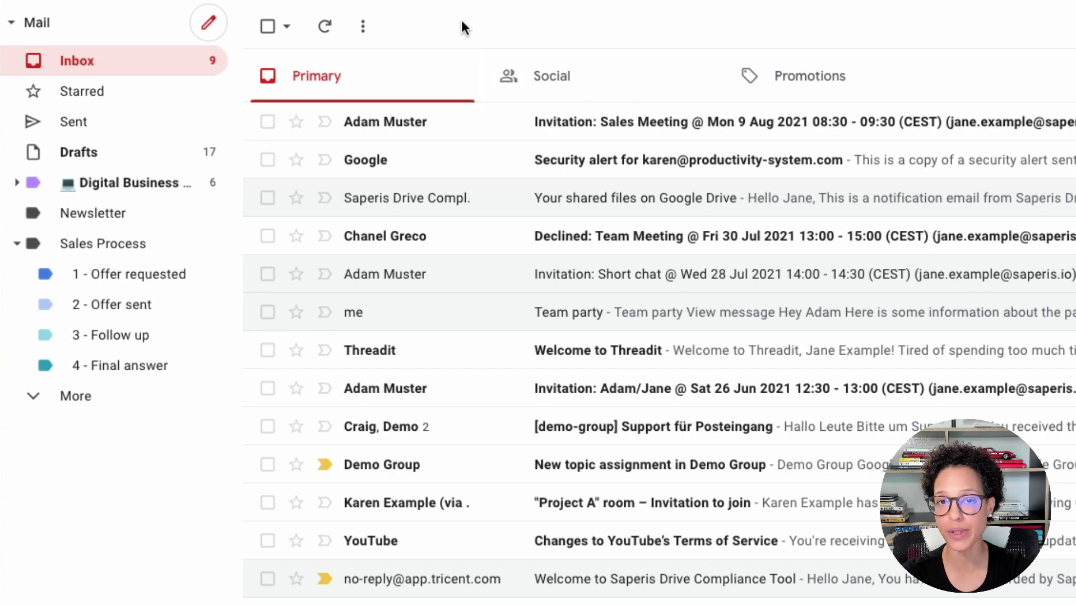
Search All Mail for is:muted to find the muted conversation.
click(79, 399)
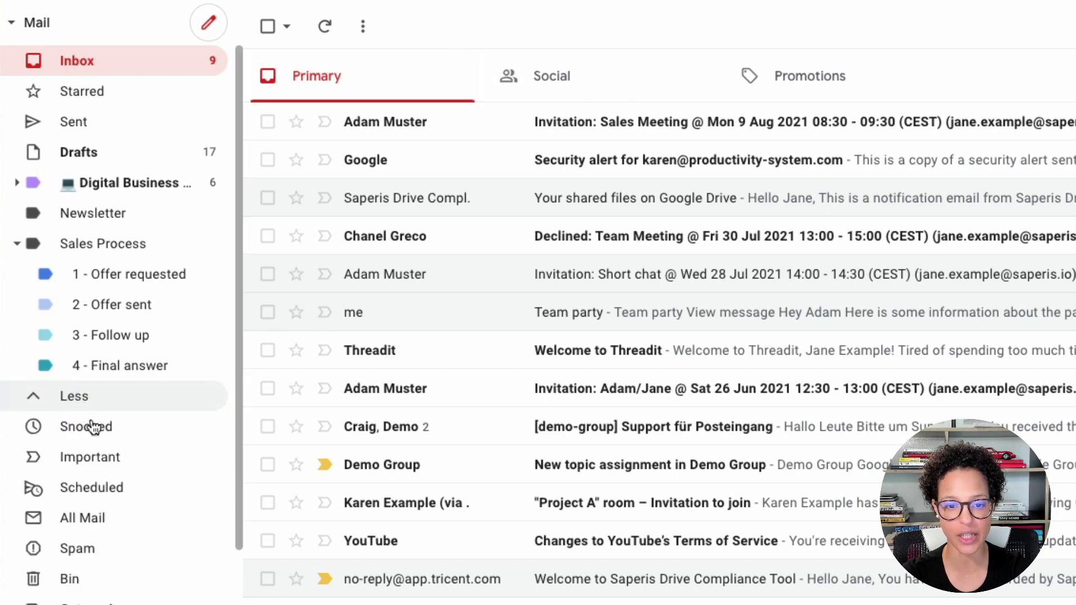
click(102, 518)
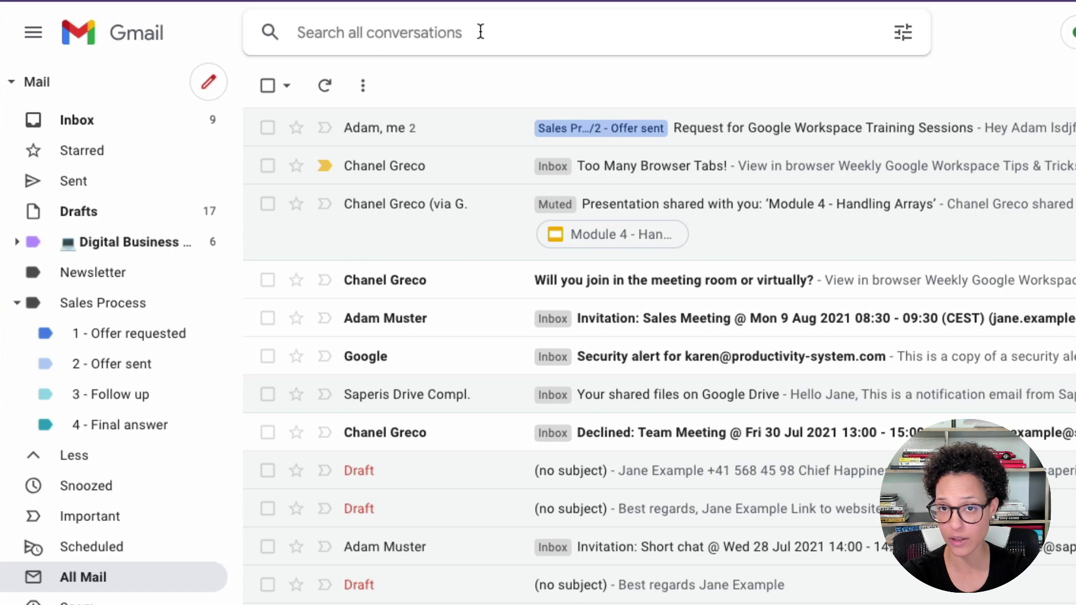
click(480, 32)
text(is:)
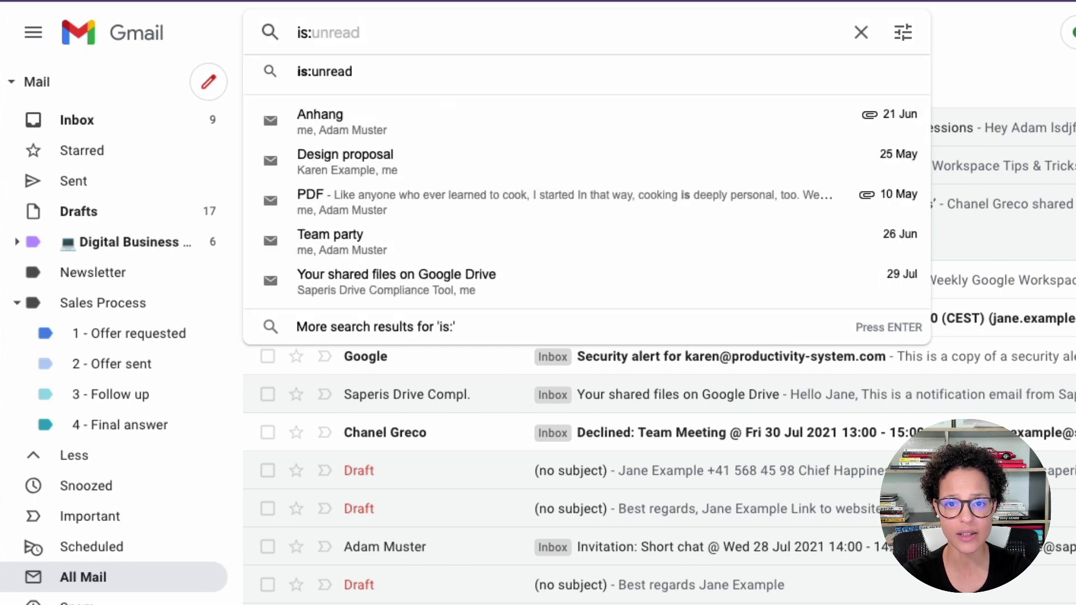
text(muted)
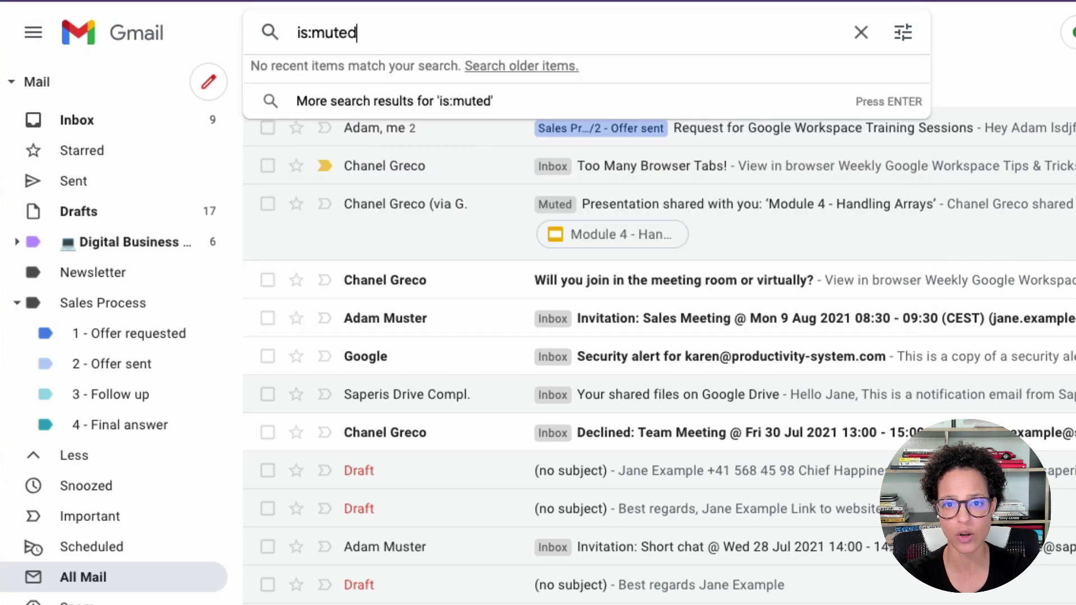
key(Return)
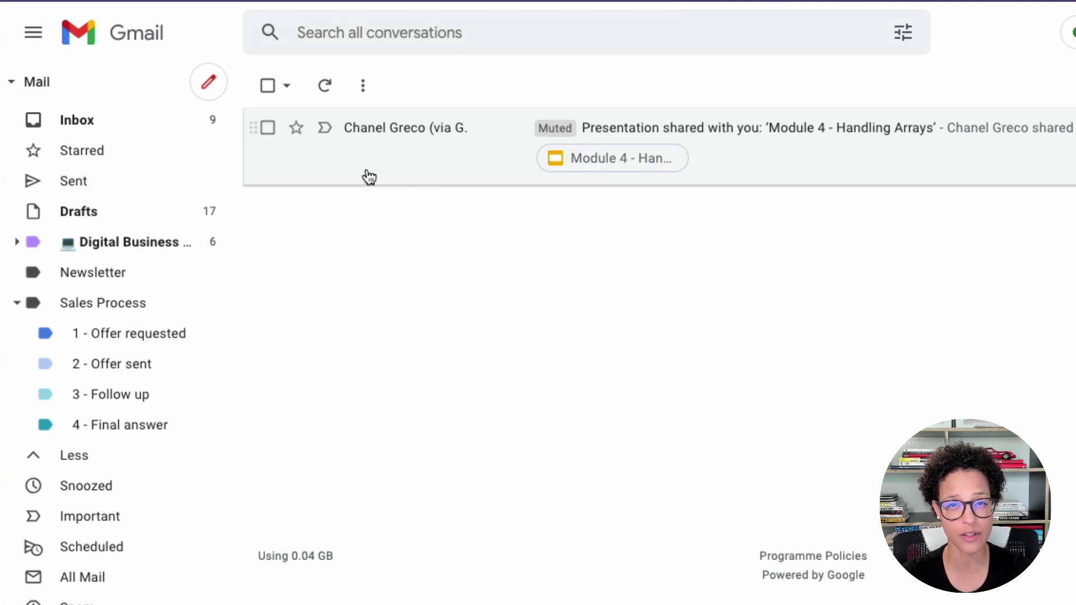
Unmute the Module 4 presentation conversation and return to the inbox.
right_click(400, 171)
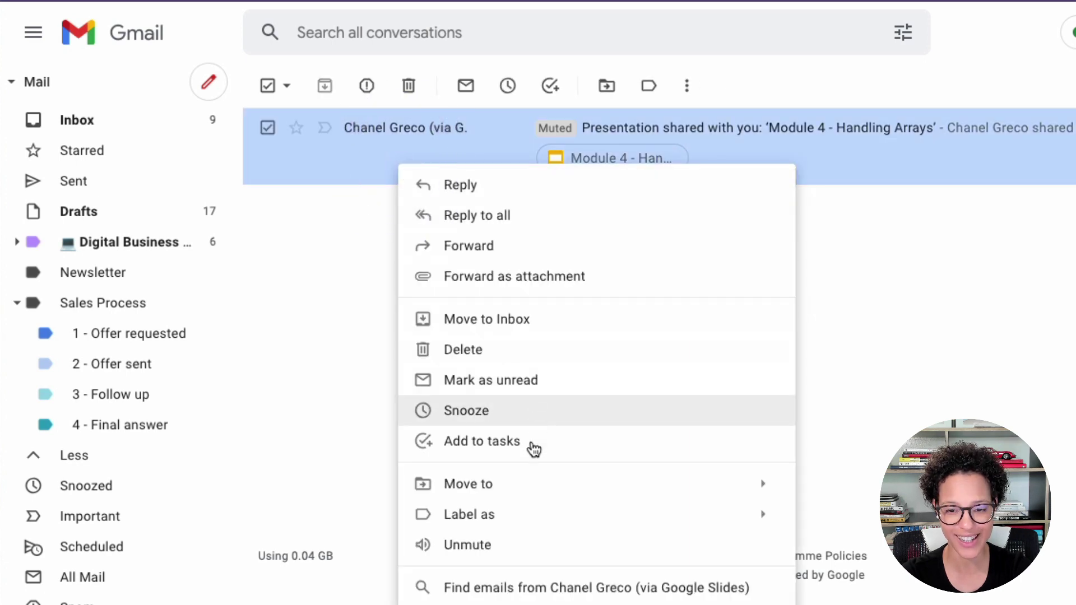
mouse_move(540, 499)
click(514, 547)
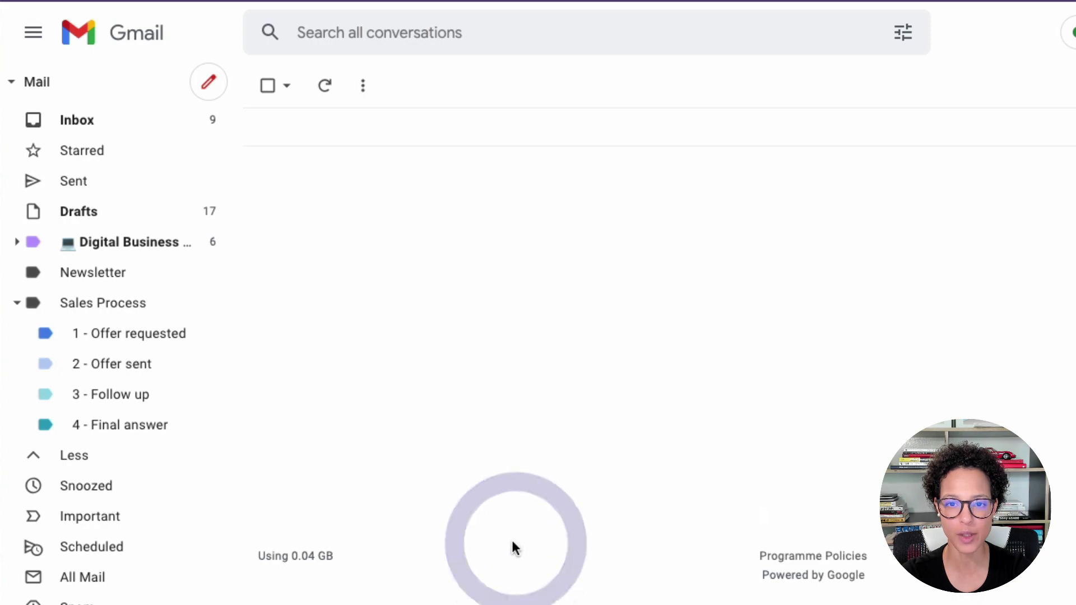
click(126, 120)
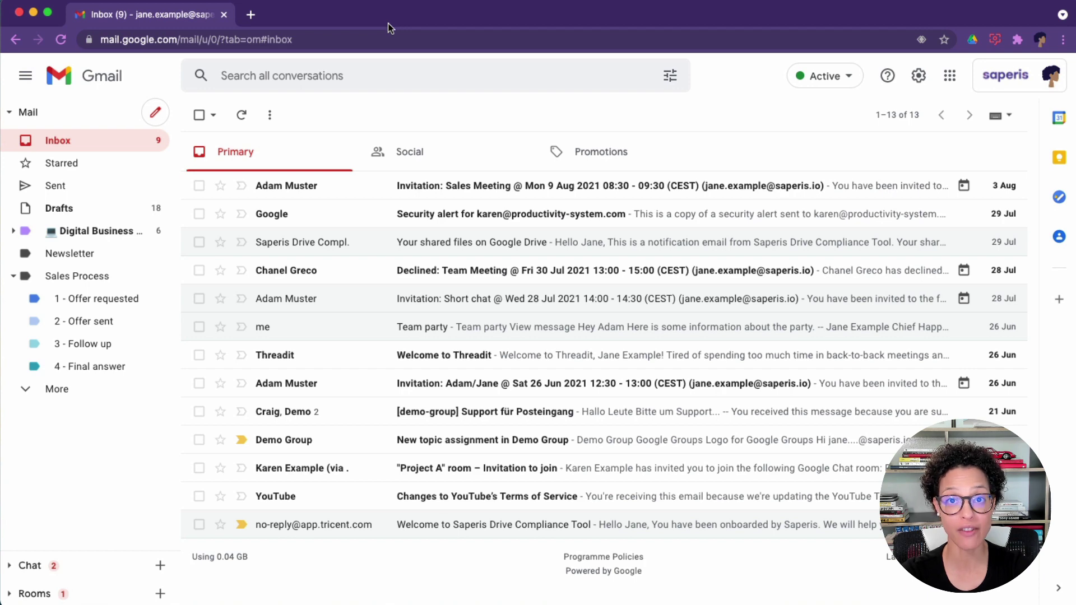
Set Templates to Enable on the Advanced settings tab and save the changes.
click(917, 78)
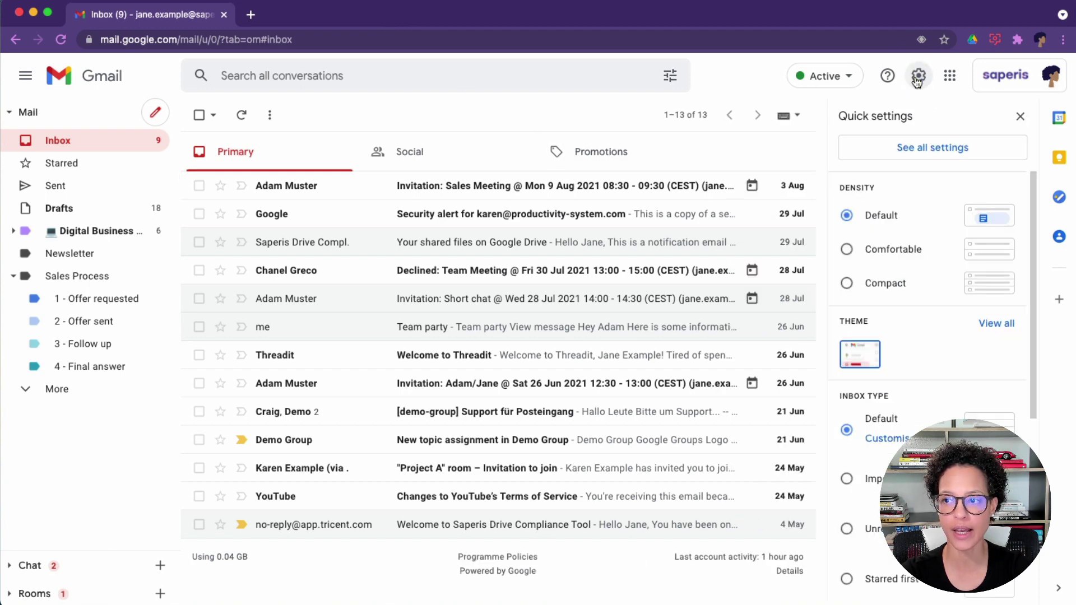
click(919, 152)
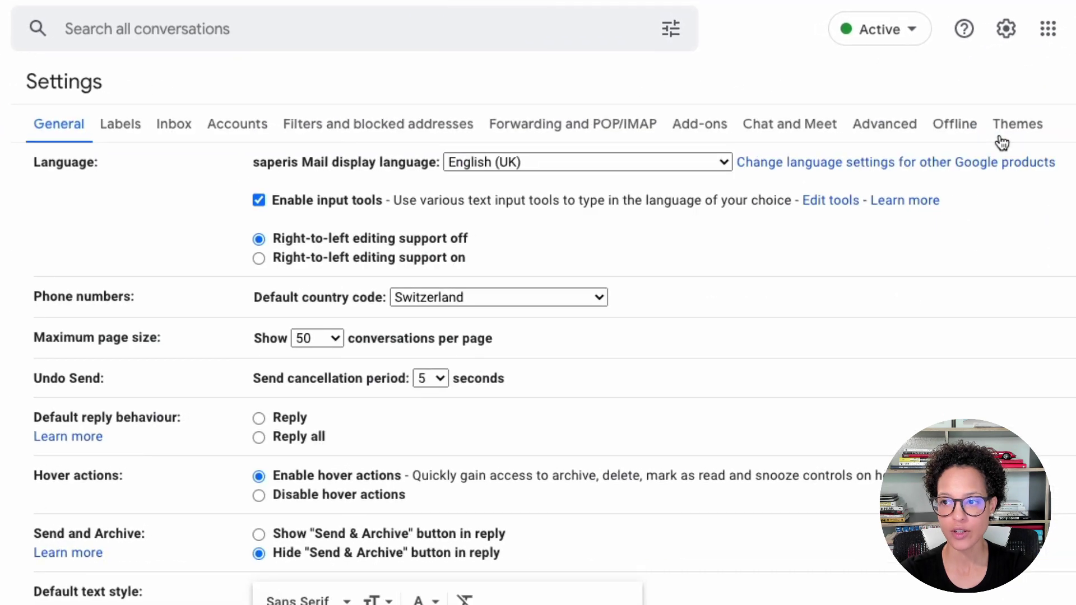
click(883, 123)
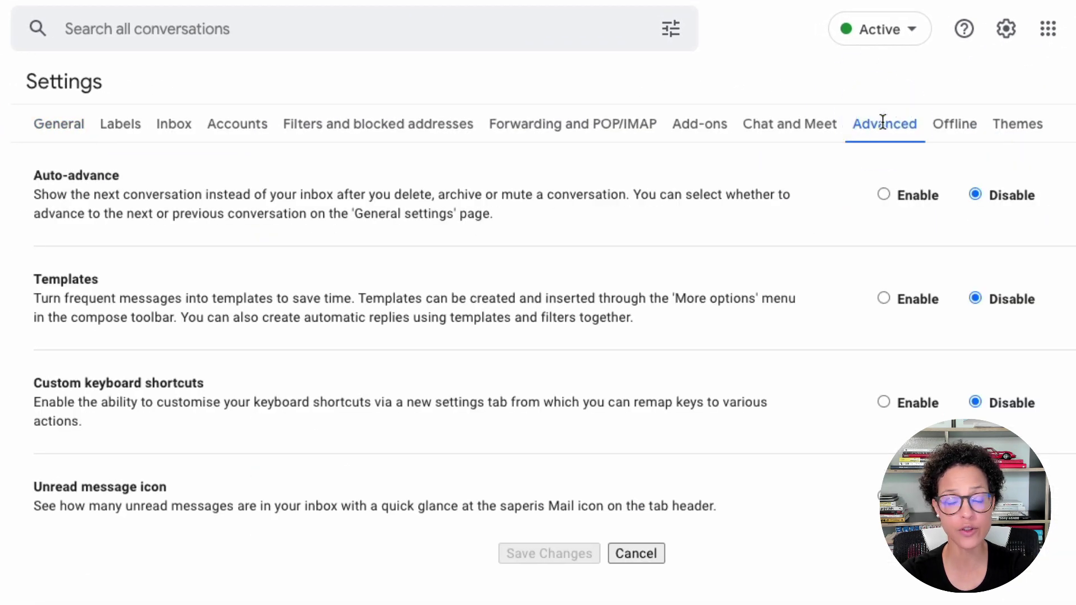
click(885, 298)
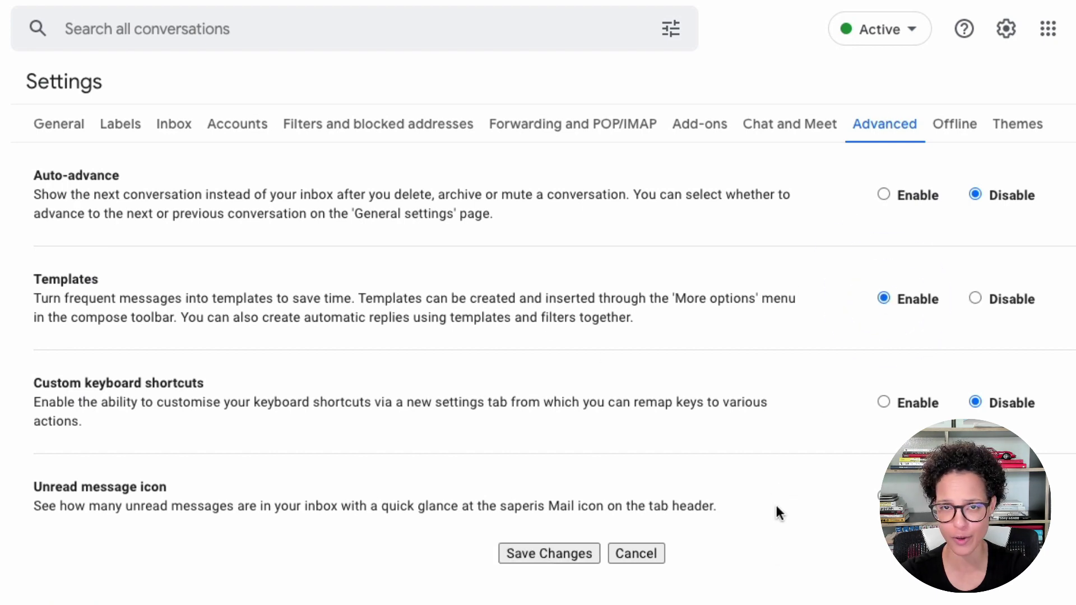
click(536, 554)
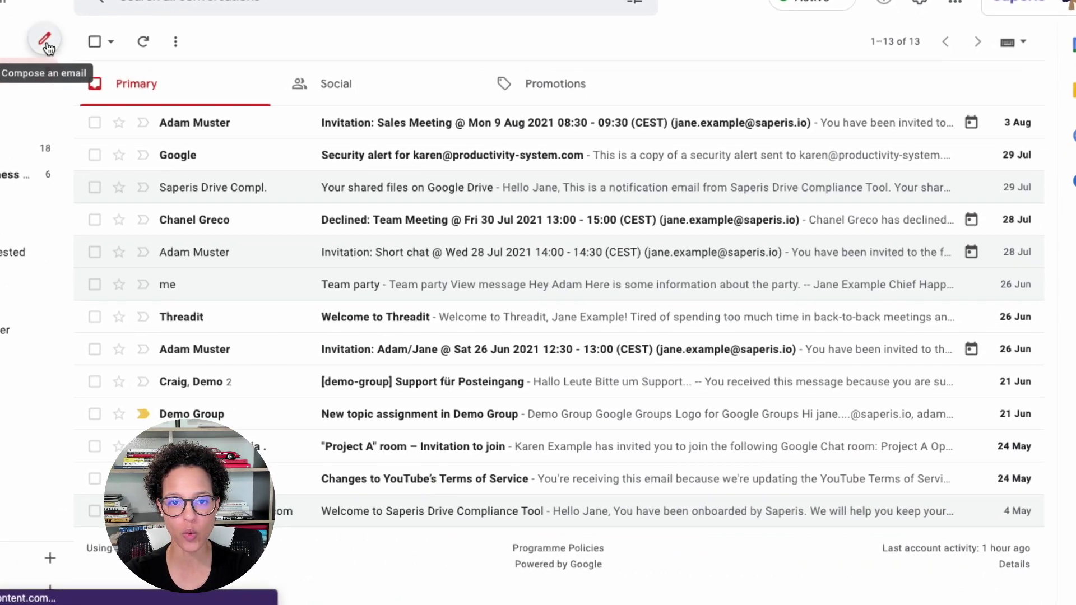
Compose a new email with the pasted opening-hours text as its body.
click(155, 113)
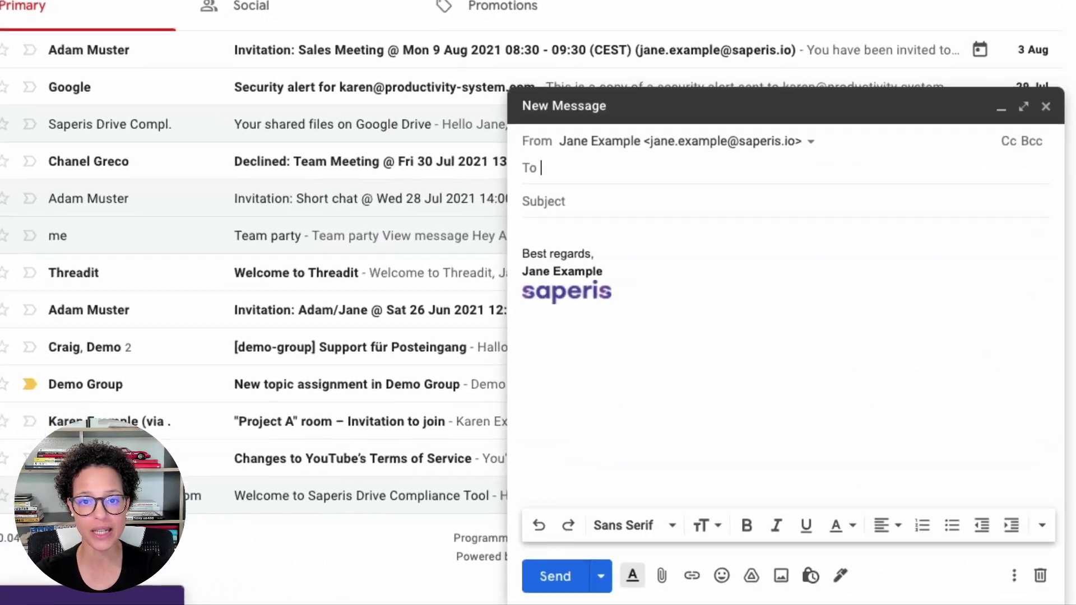
click(567, 224)
right_click(532, 191)
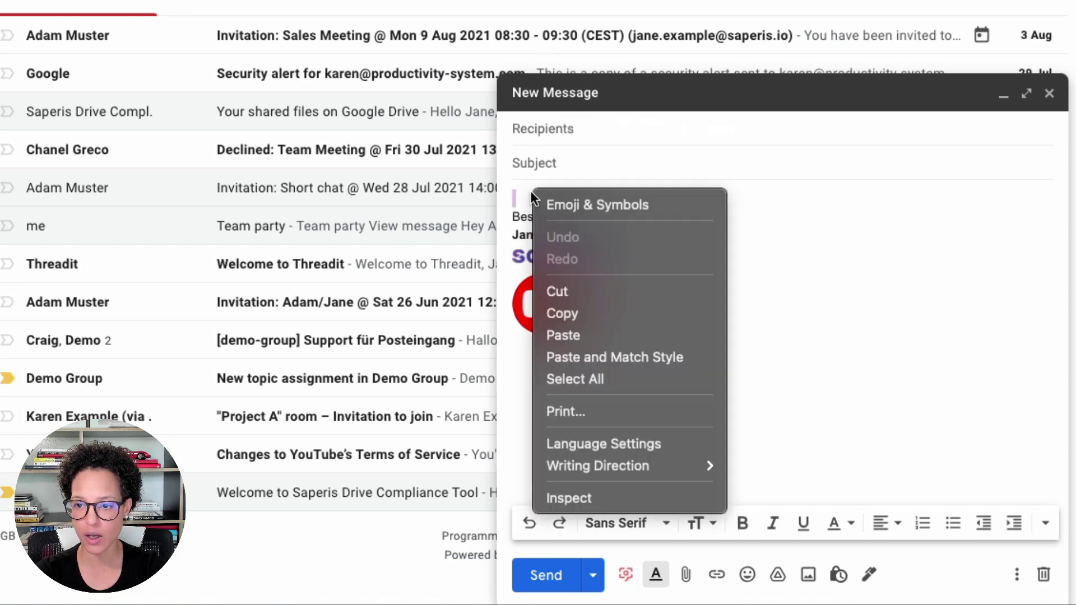
click(593, 338)
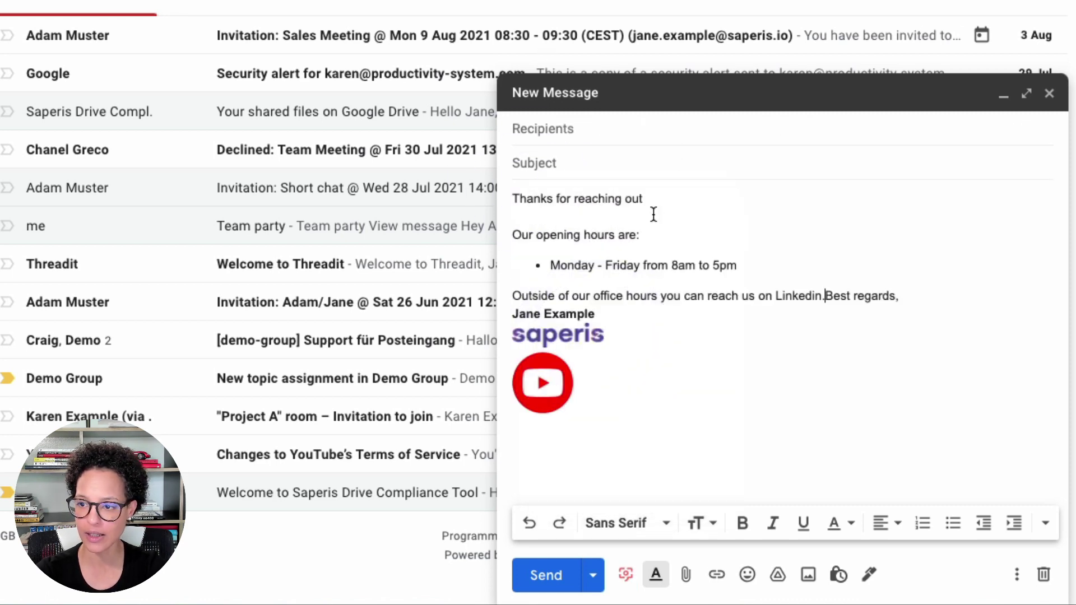
key(Return)
key(Return)
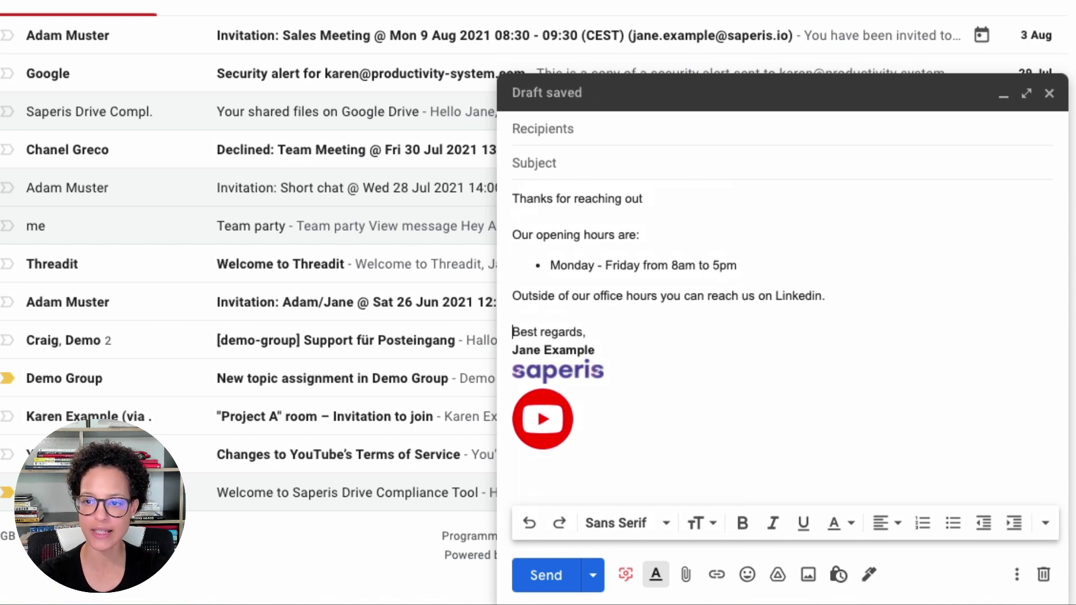
Set the email subject to 'Opening Hours 2'.
click(602, 167)
text(Thank you for your interest in our opening hours)
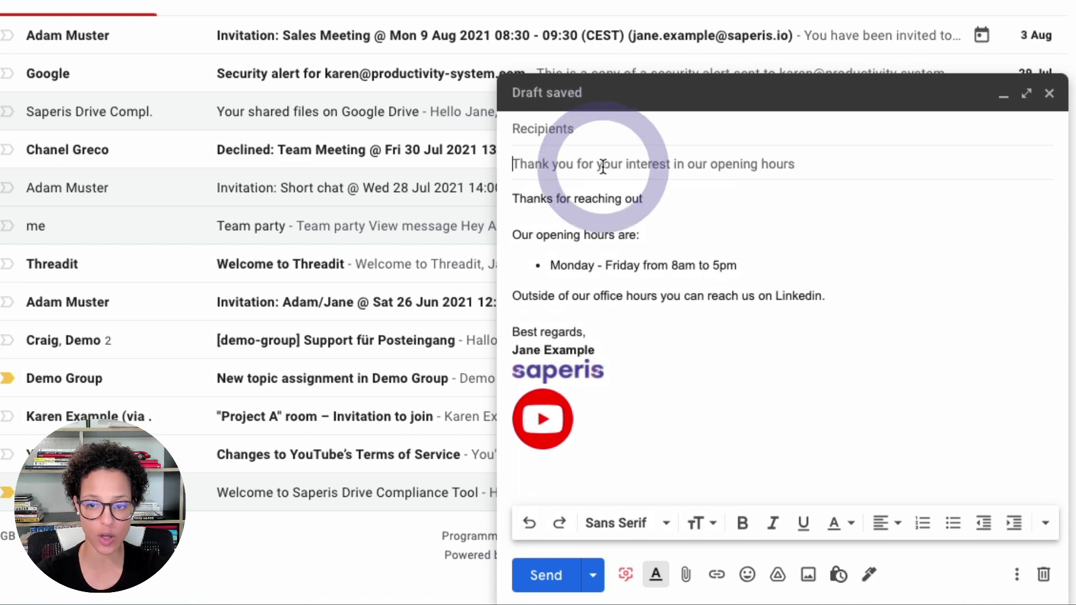
text(Openin)
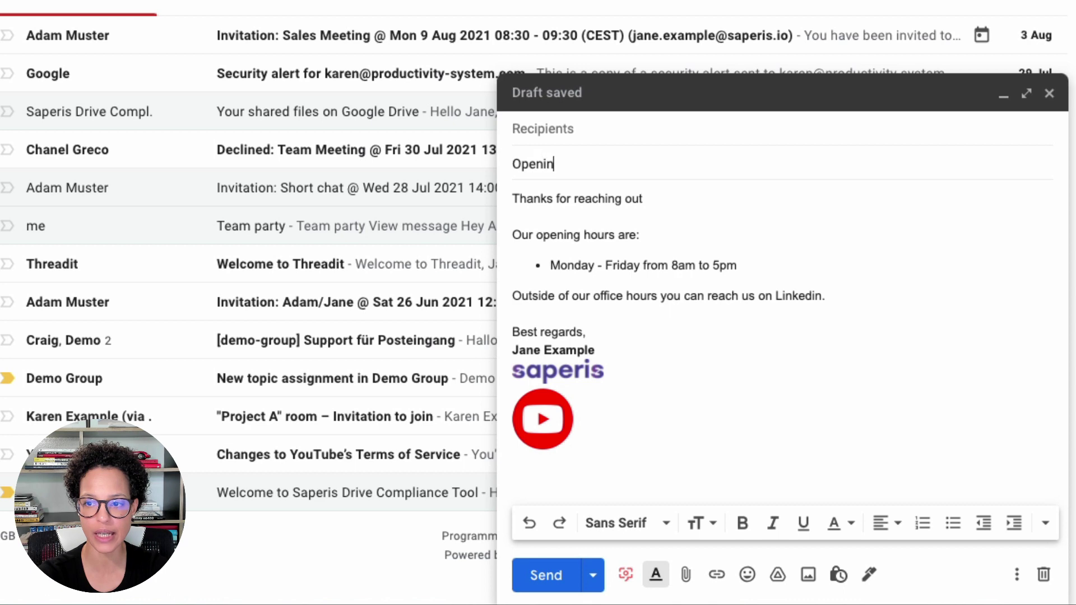
text(g Hours)
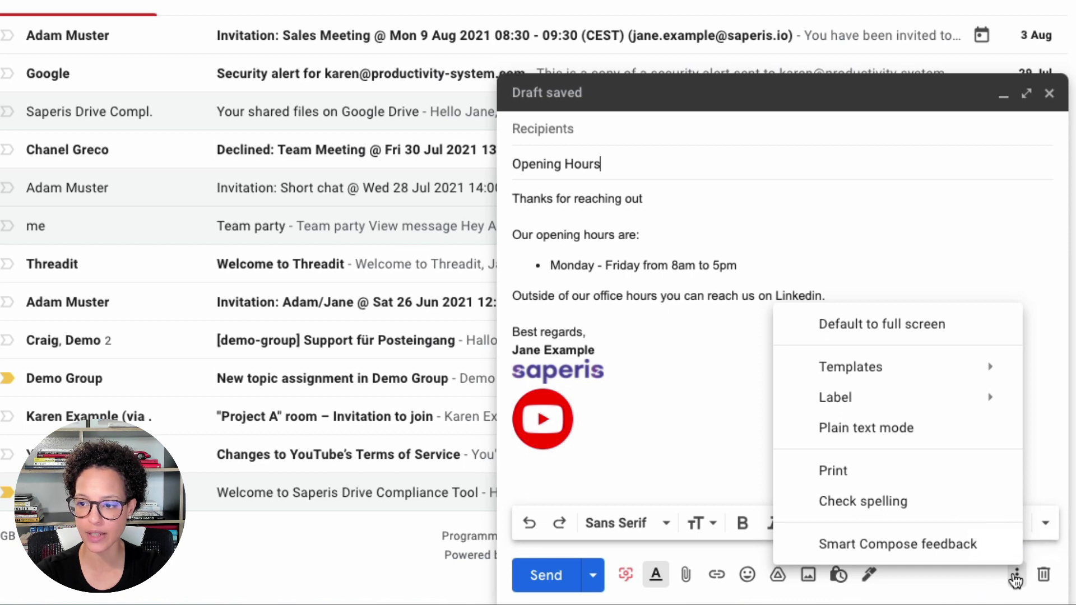
mouse_move(907, 377)
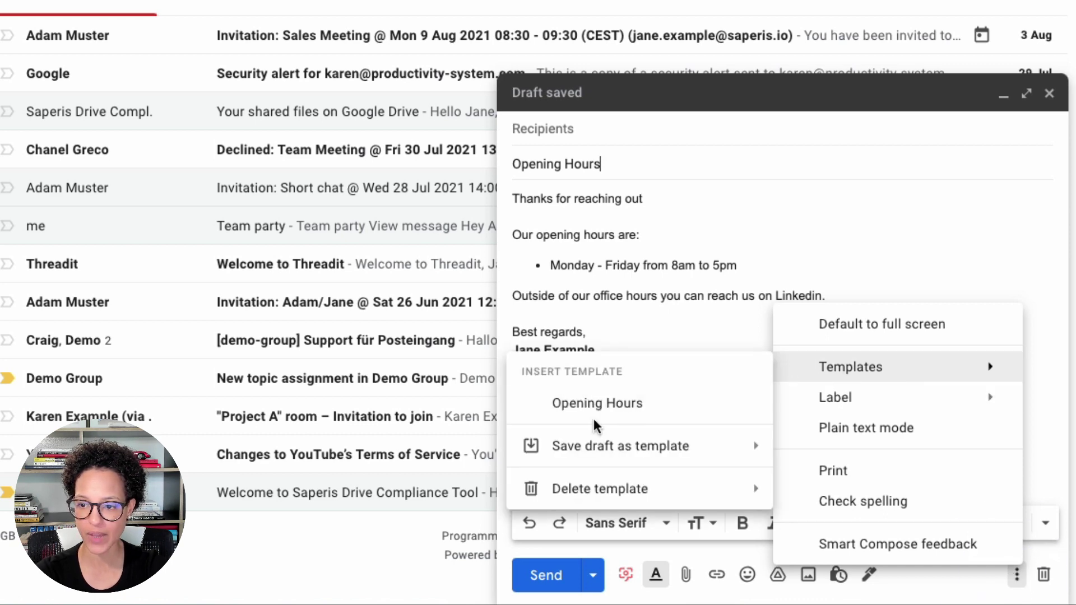
mouse_move(603, 461)
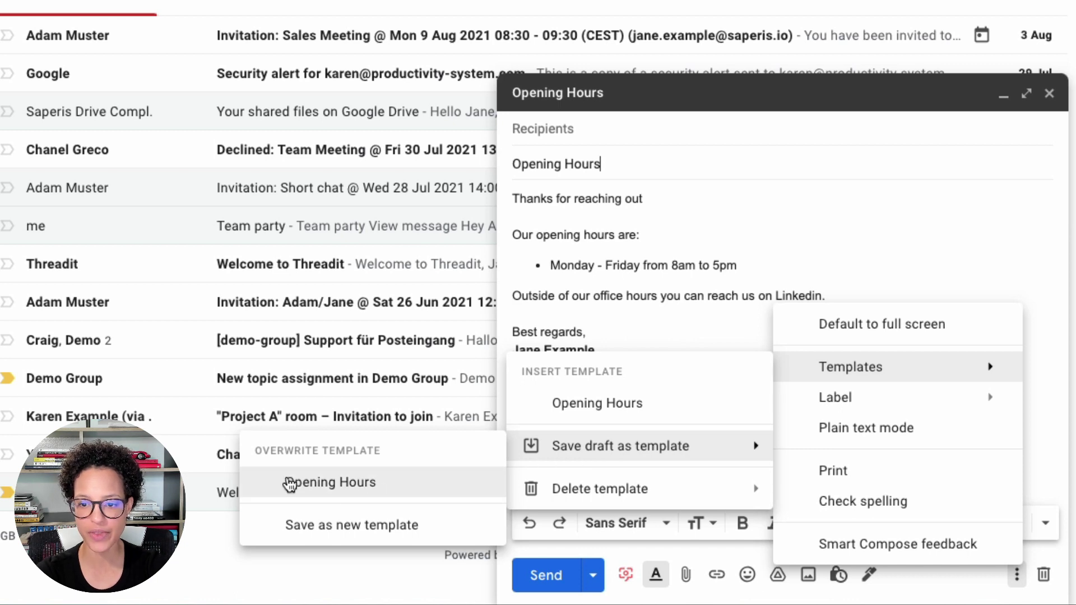
click(759, 187)
click(570, 166)
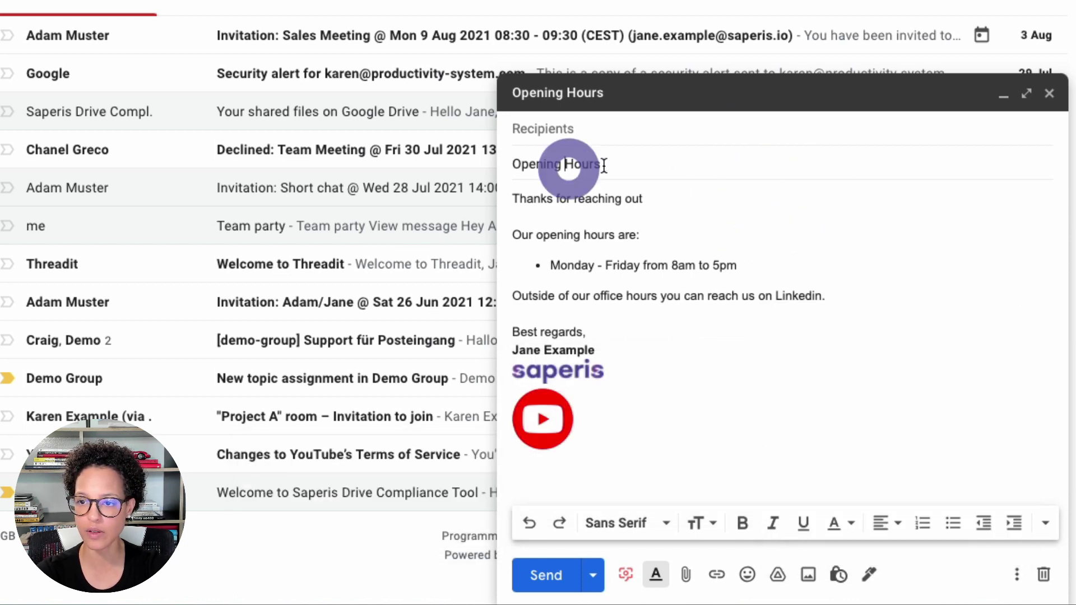
click(666, 159)
text(2)
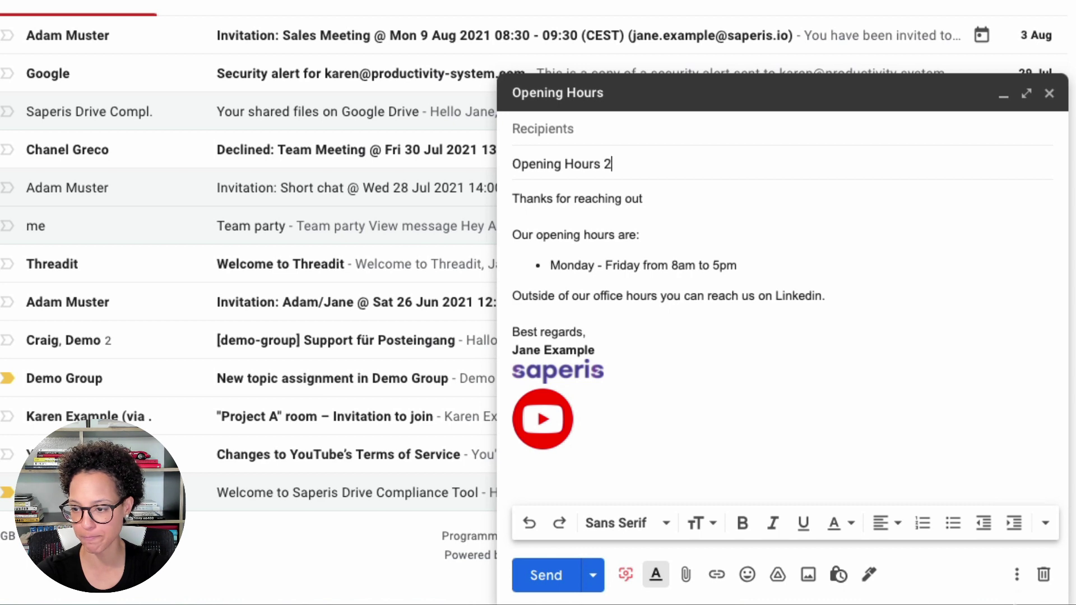
Save the draft as a new template named Opening Hours 2.
click(1017, 575)
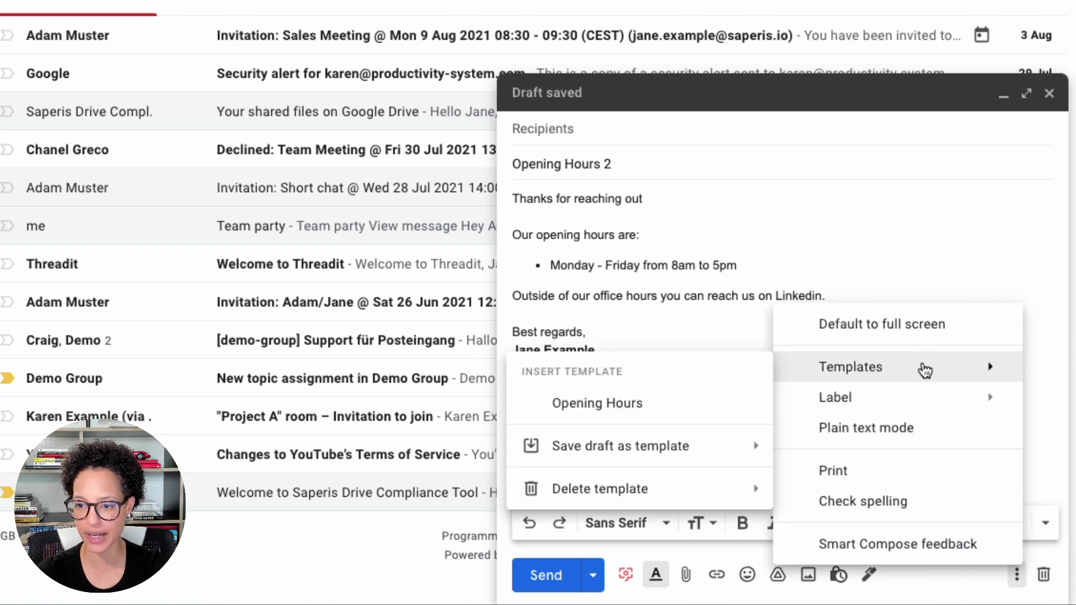
mouse_move(626, 449)
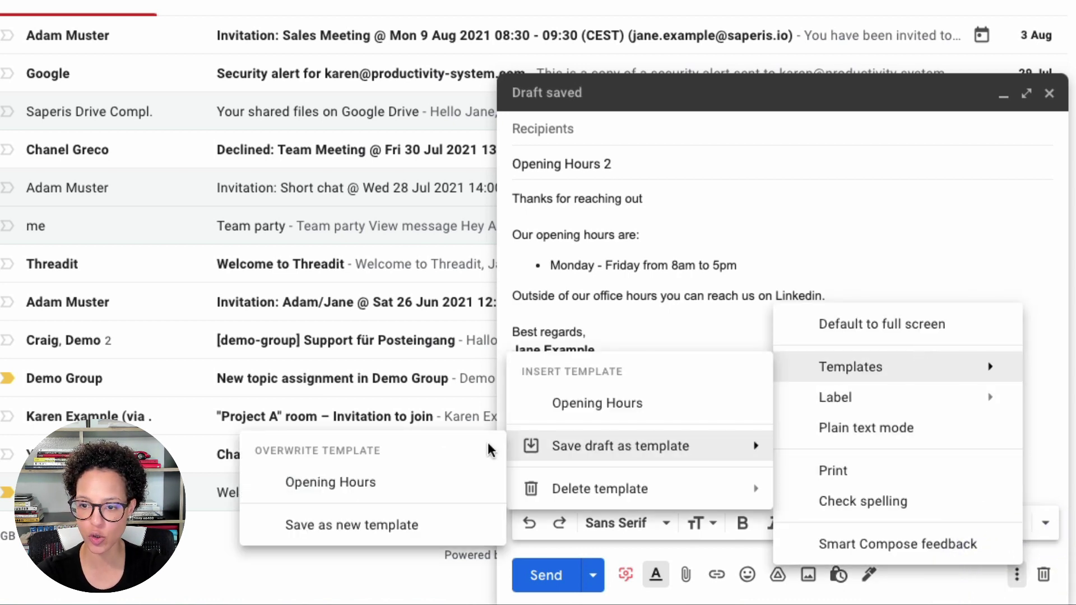
click(331, 530)
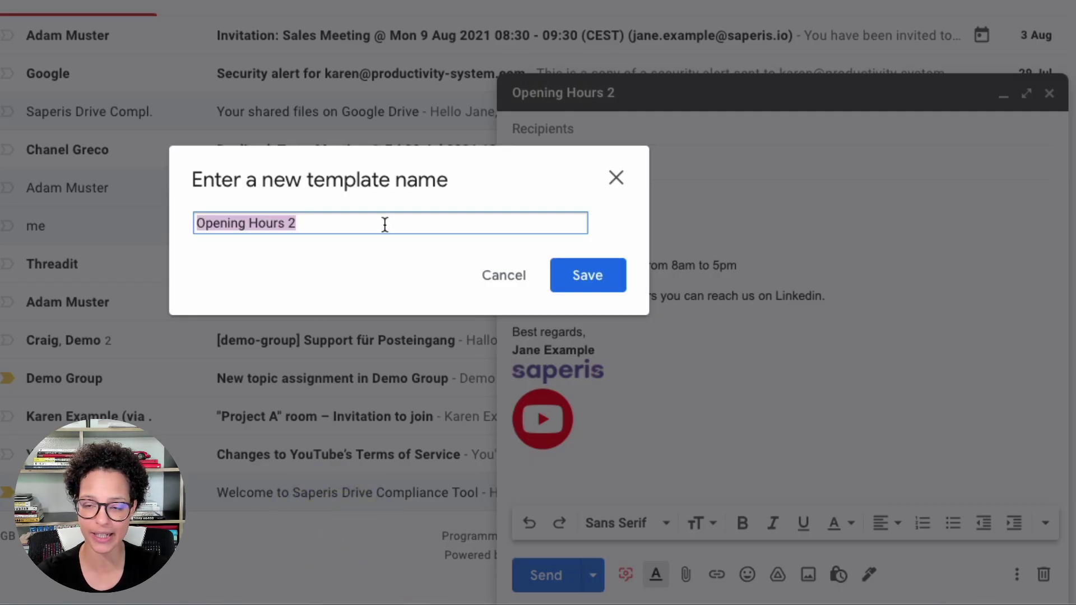
click(570, 275)
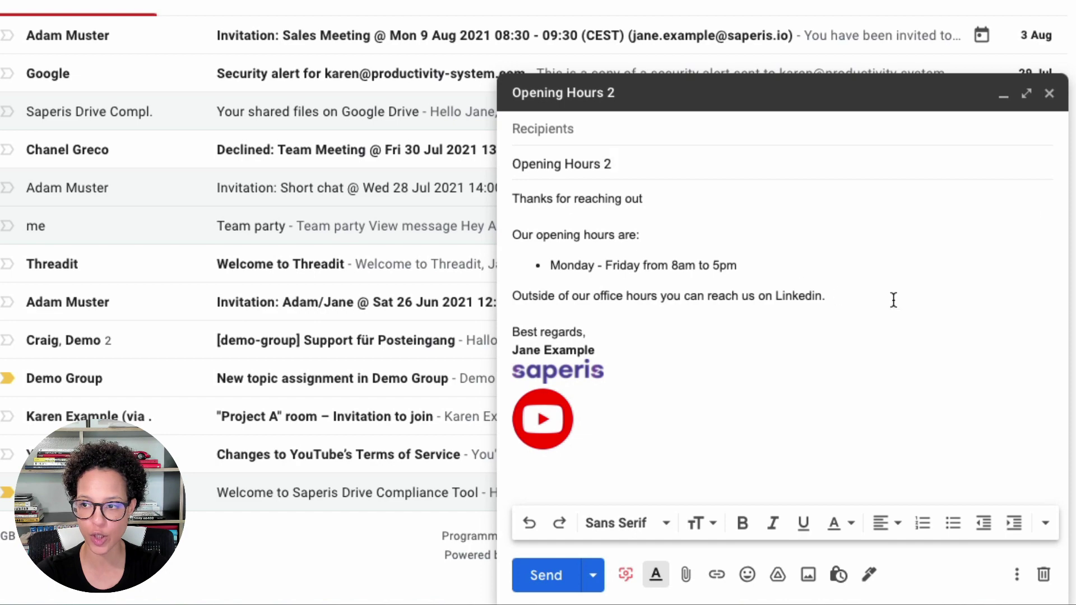
Close the current draft and start a new email from the Opening Hours 2 template.
click(1048, 95)
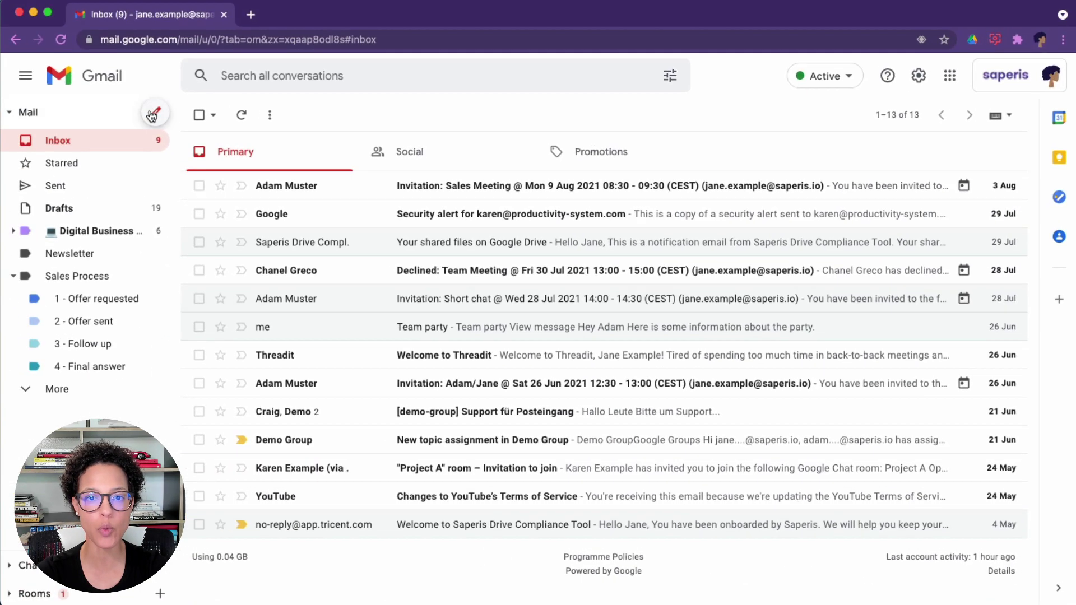
click(154, 115)
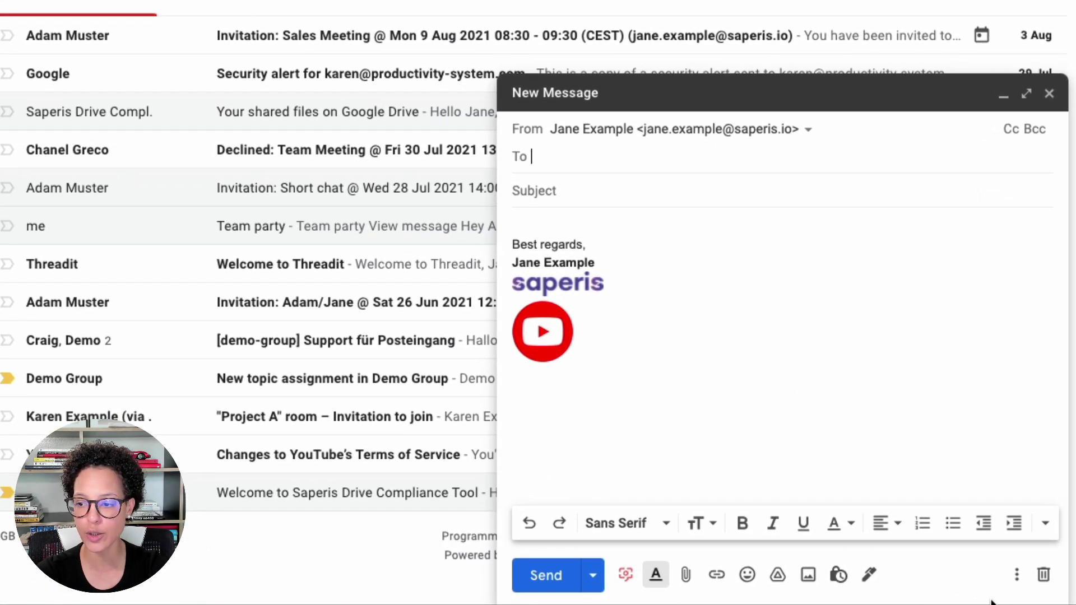
click(1017, 575)
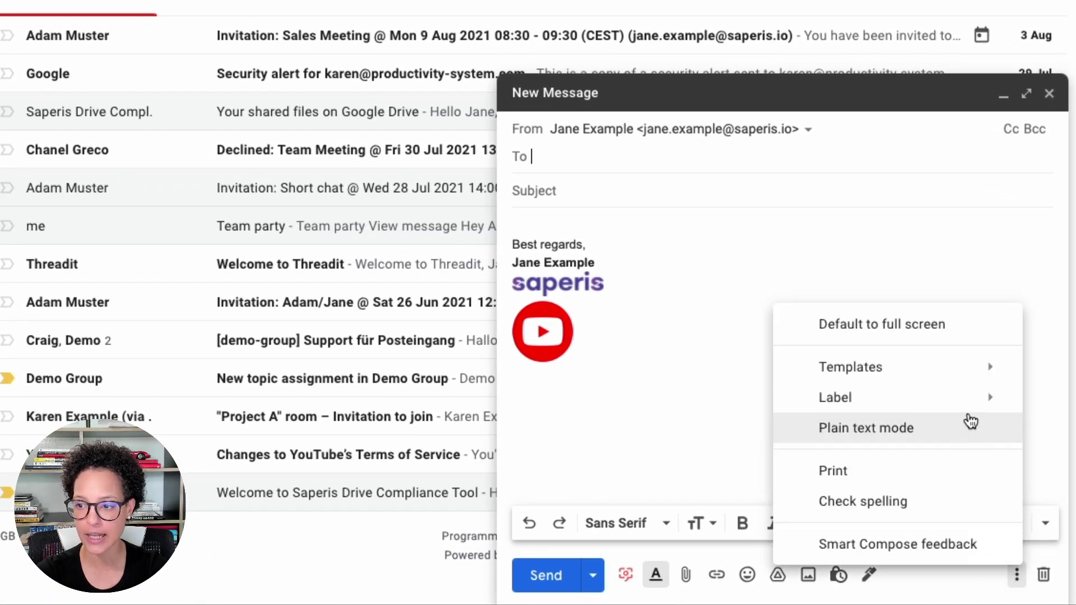
mouse_move(957, 377)
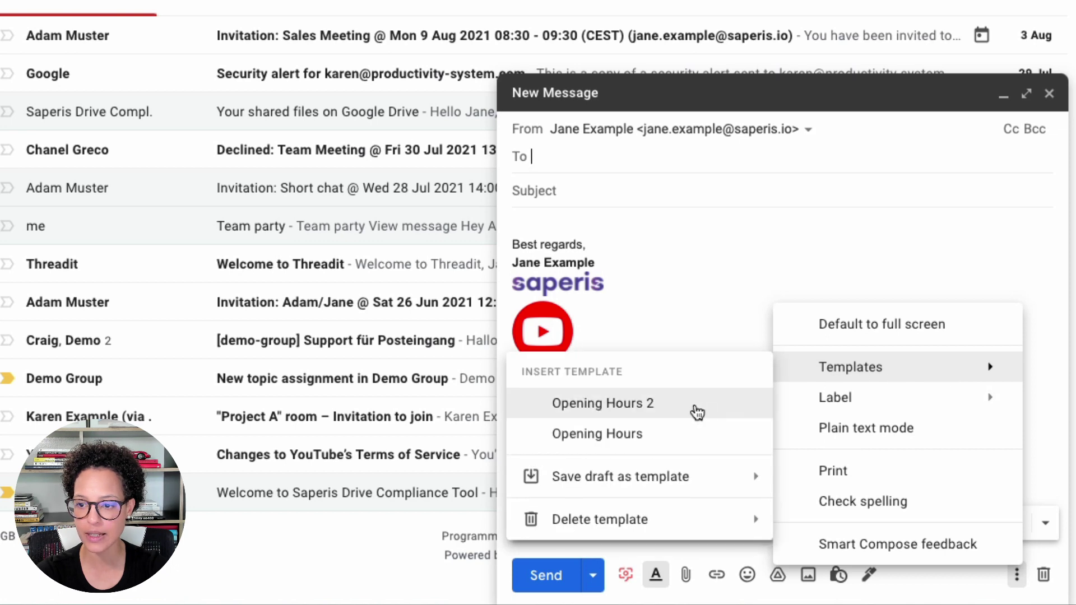
click(697, 412)
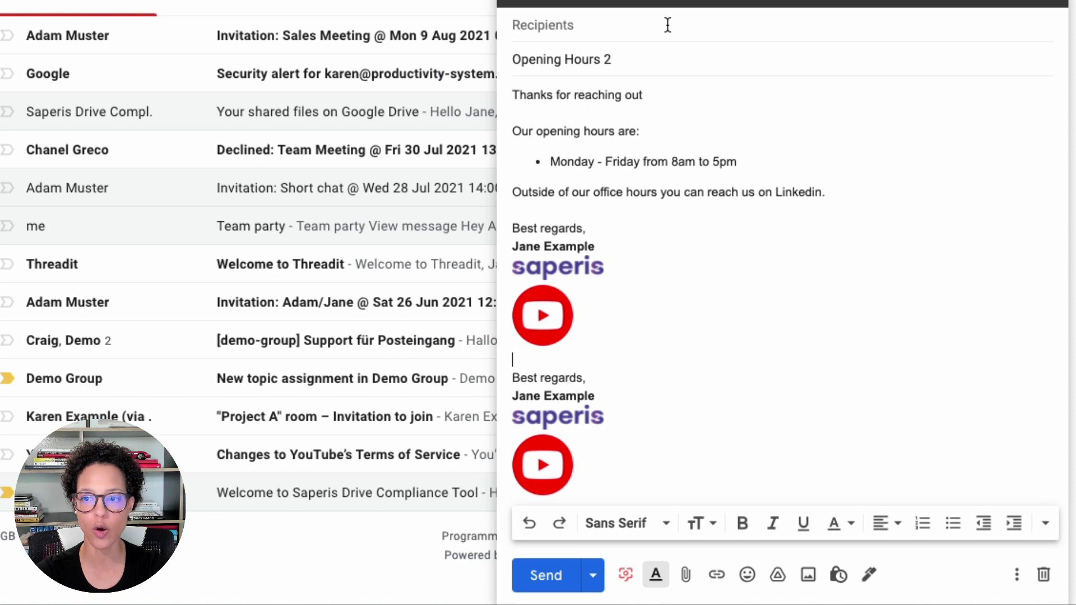
Address it to the suggested contact, remove the duplicate signature, and send it.
click(630, 28)
text(adam)
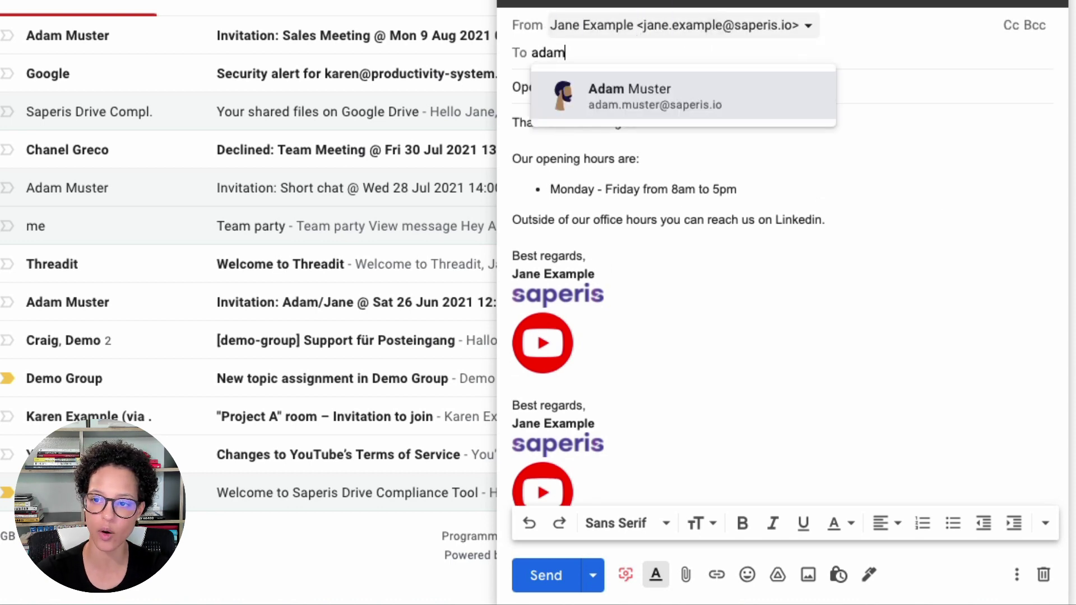
click(637, 115)
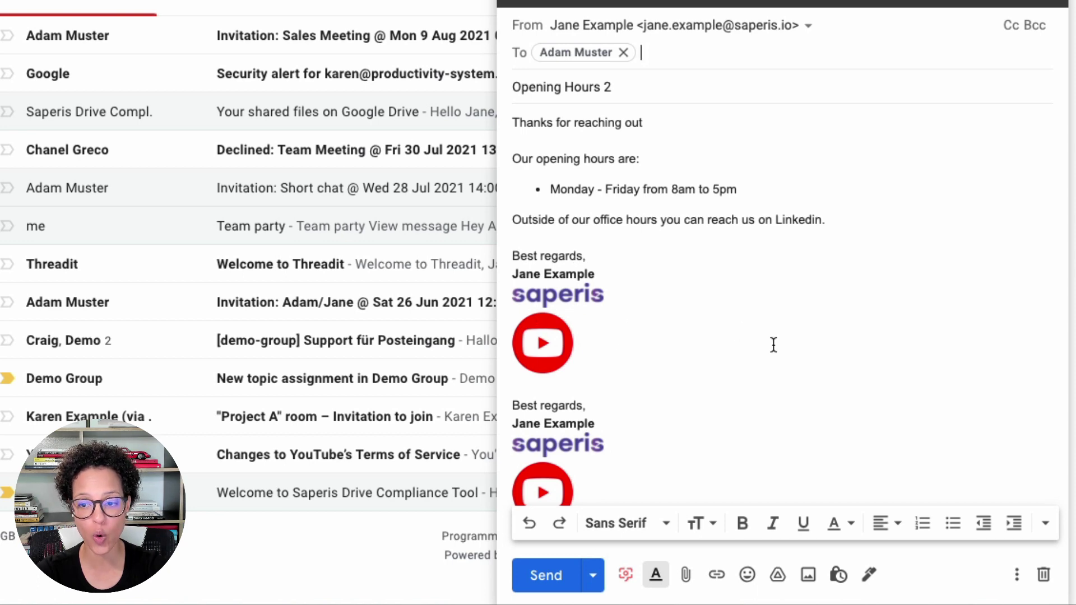
click(869, 575)
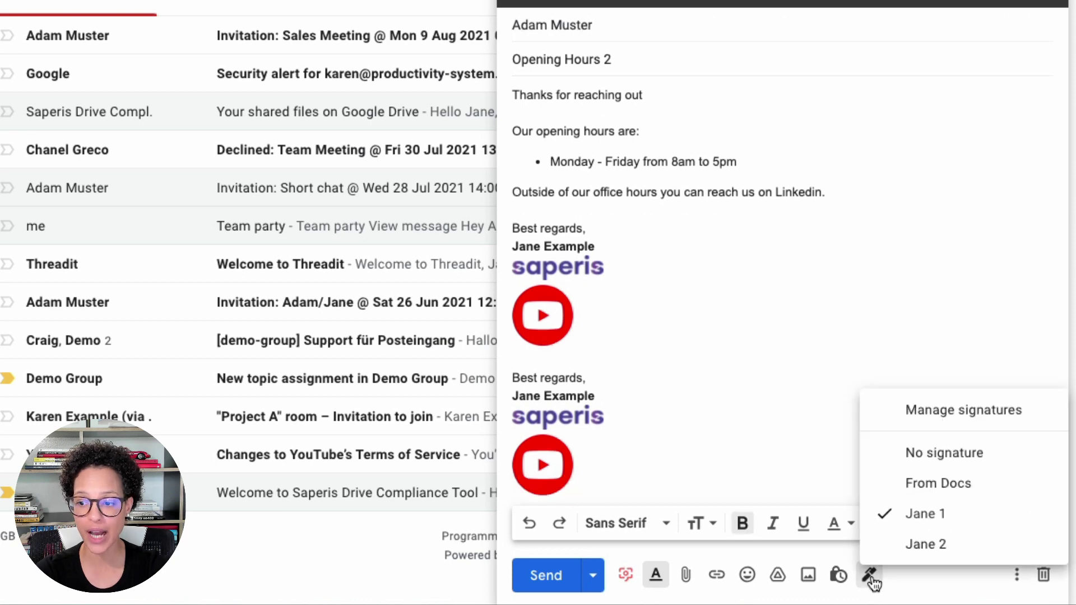
click(969, 456)
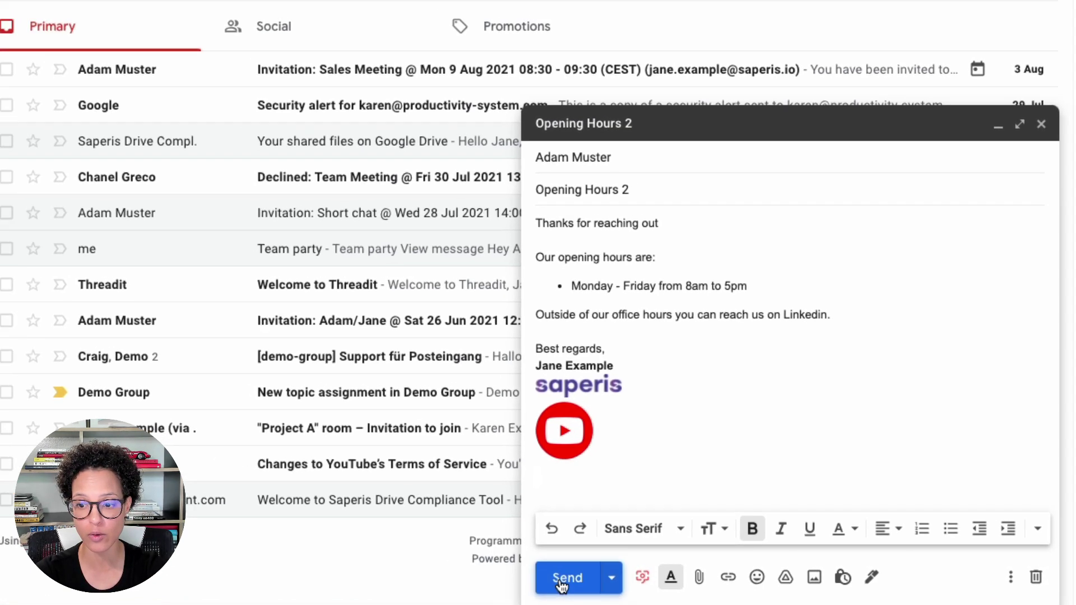
click(546, 575)
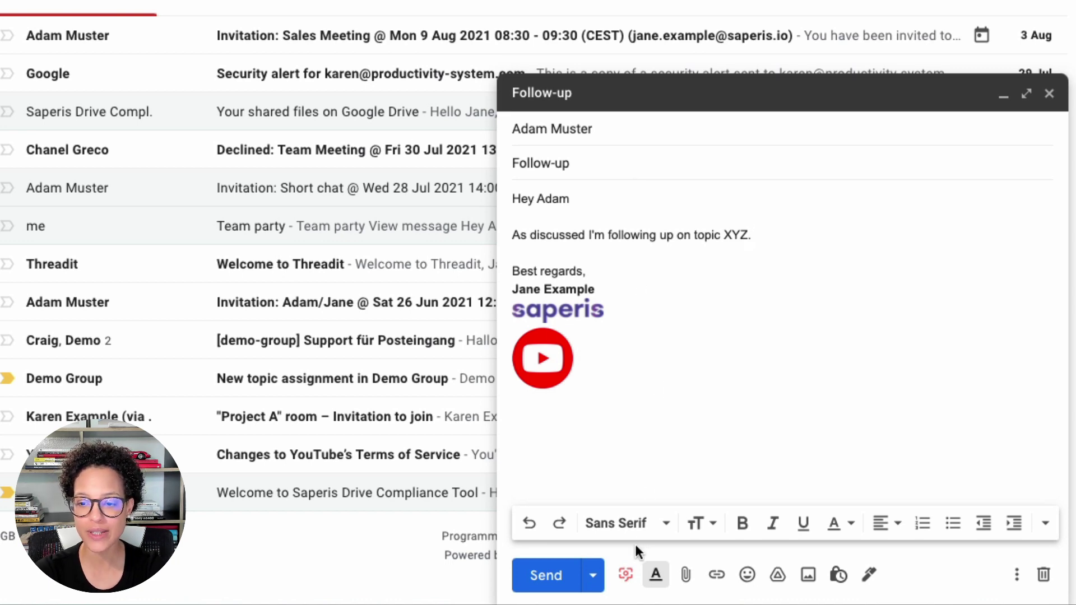
Schedule the Follow-up email with a custom date of 16 August and a time of 13:00.
click(595, 582)
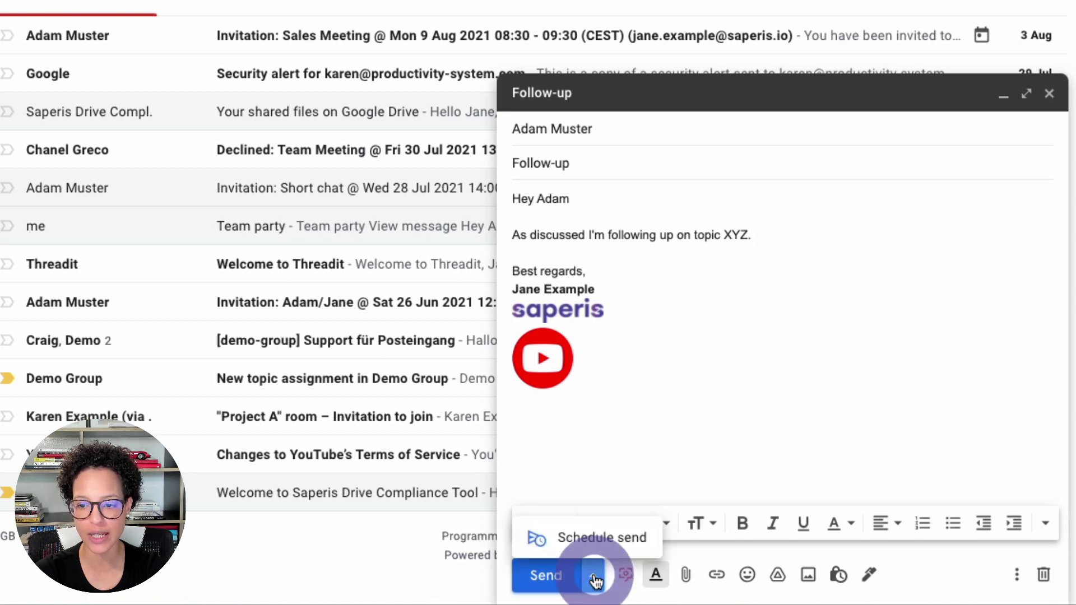
click(597, 542)
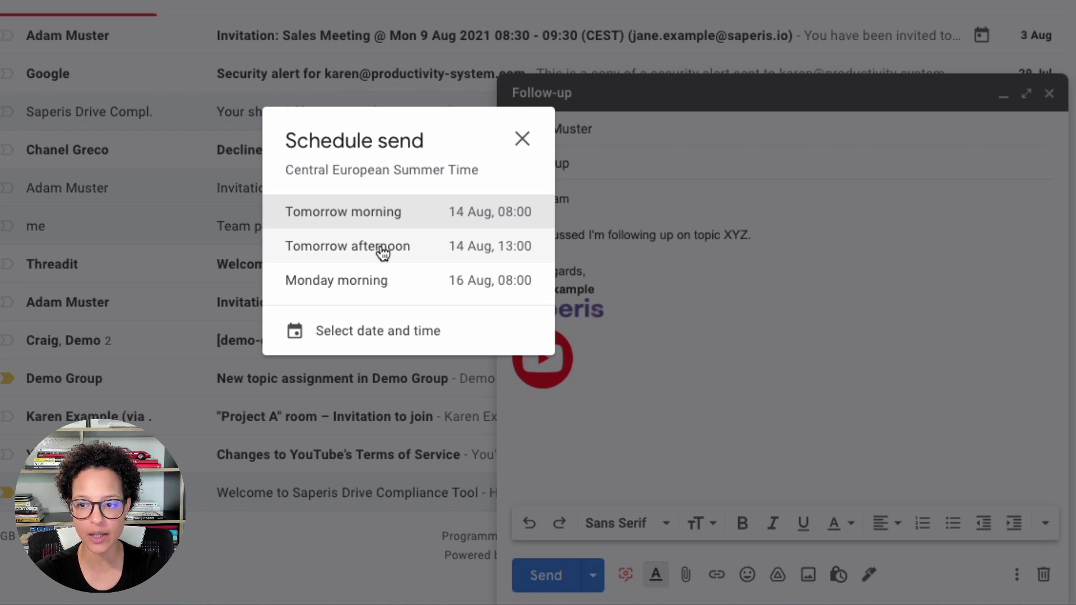
click(340, 337)
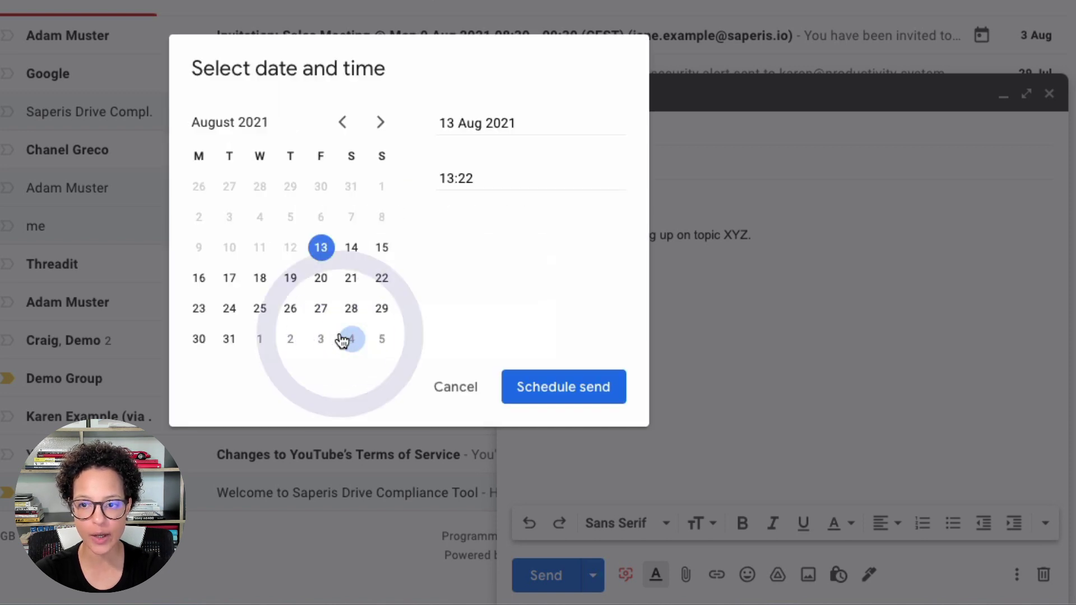
click(205, 281)
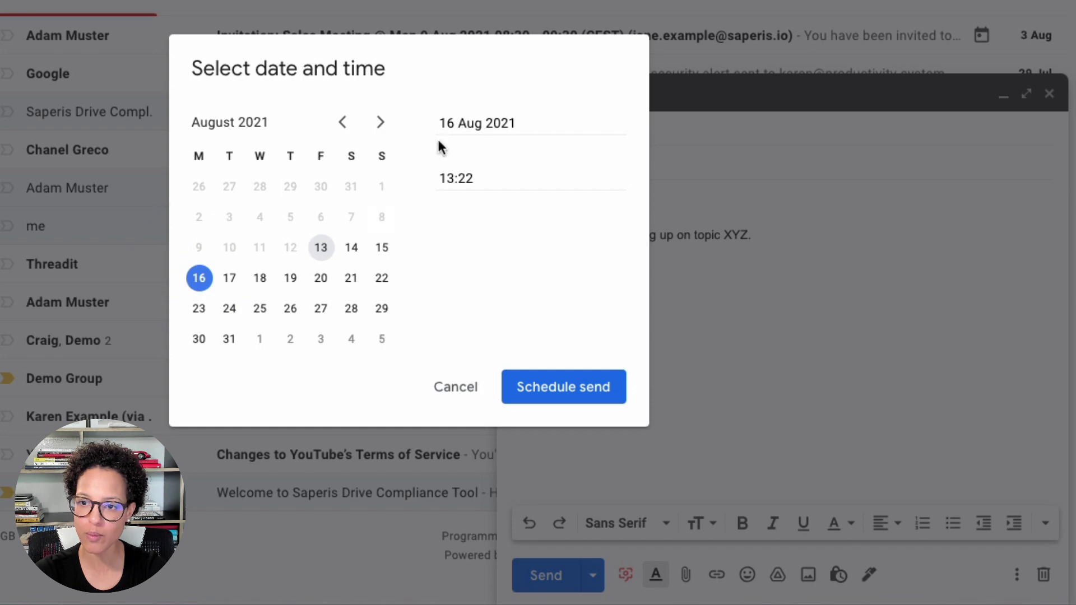
click(448, 178)
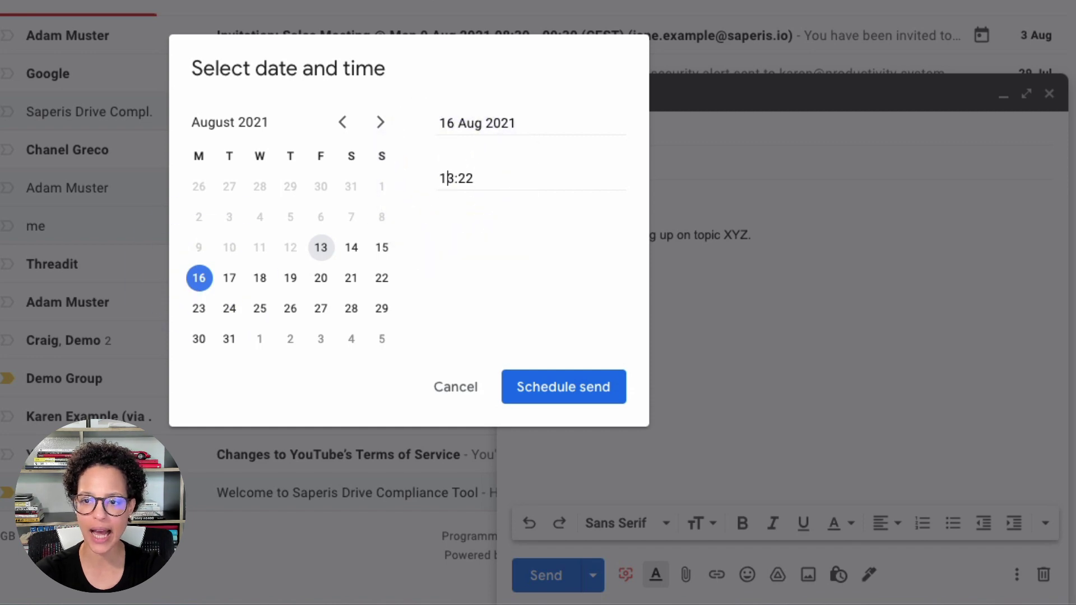
key(shift+End)
text(00)
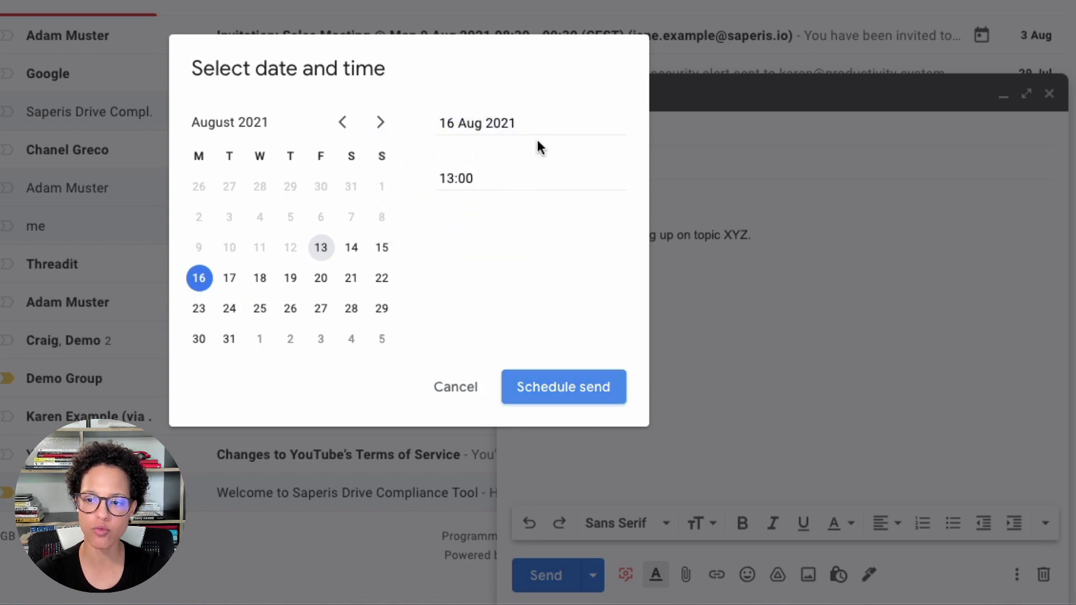
click(623, 388)
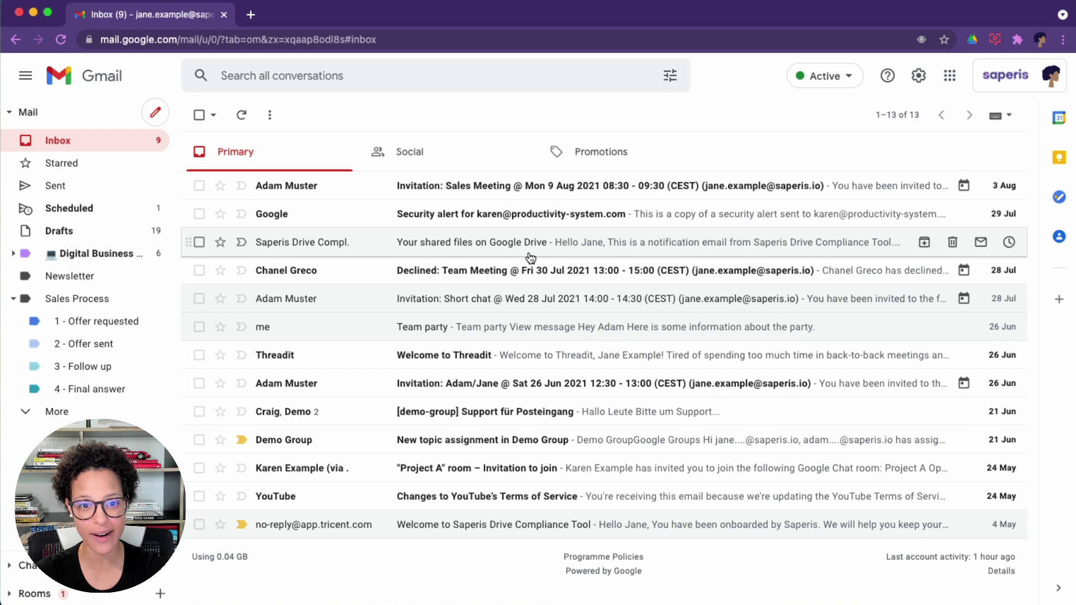
Cancel the scheduled Follow-up email and add a placeholder line below the XYZ sentence.
click(72, 209)
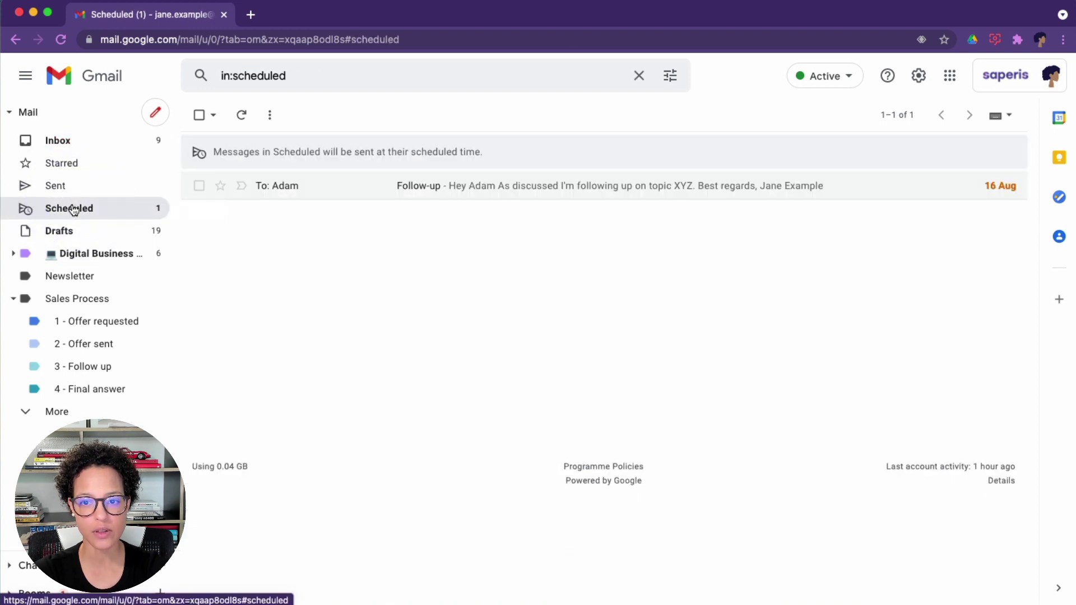
click(412, 187)
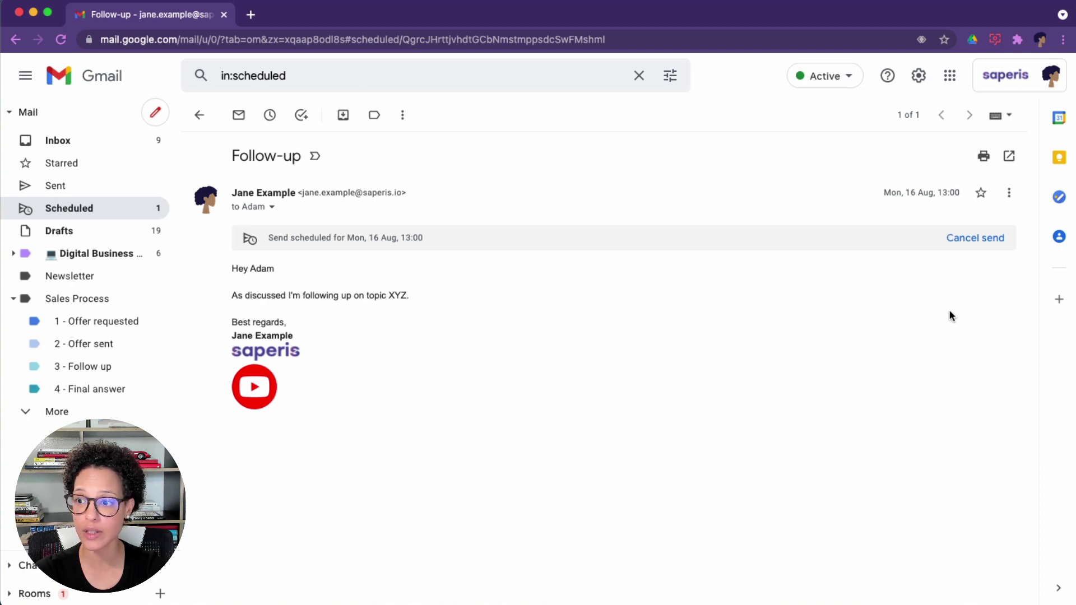
click(962, 239)
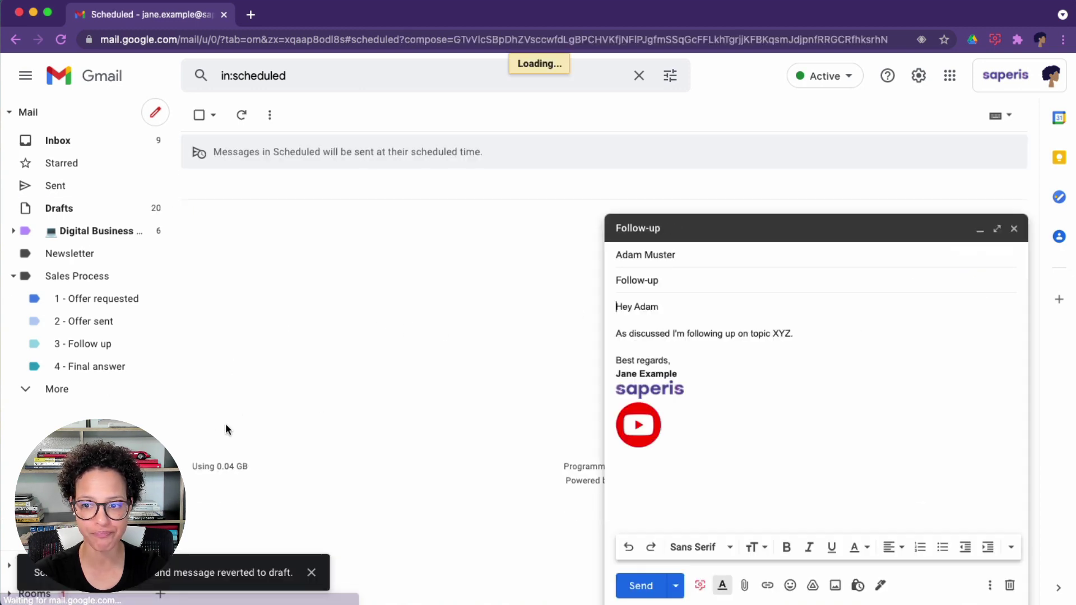
click(825, 331)
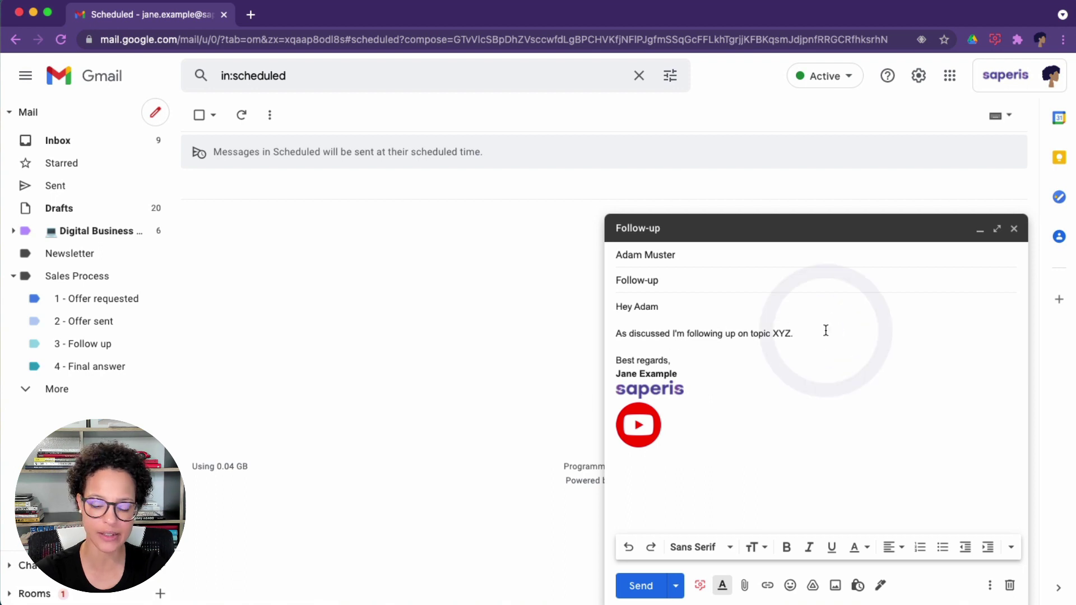
key(Return)
key(Return)
text(lsdjflksjdflkjdslkfjl)
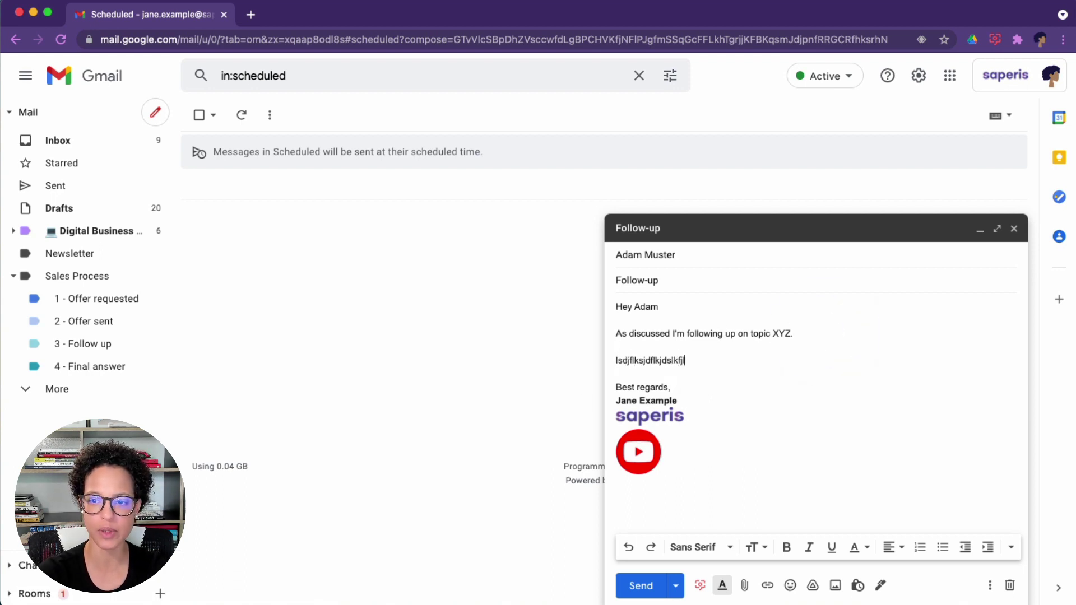
Reschedule it for the last scheduled time, Mon 16 Aug 13:00, and reopen it.
click(676, 586)
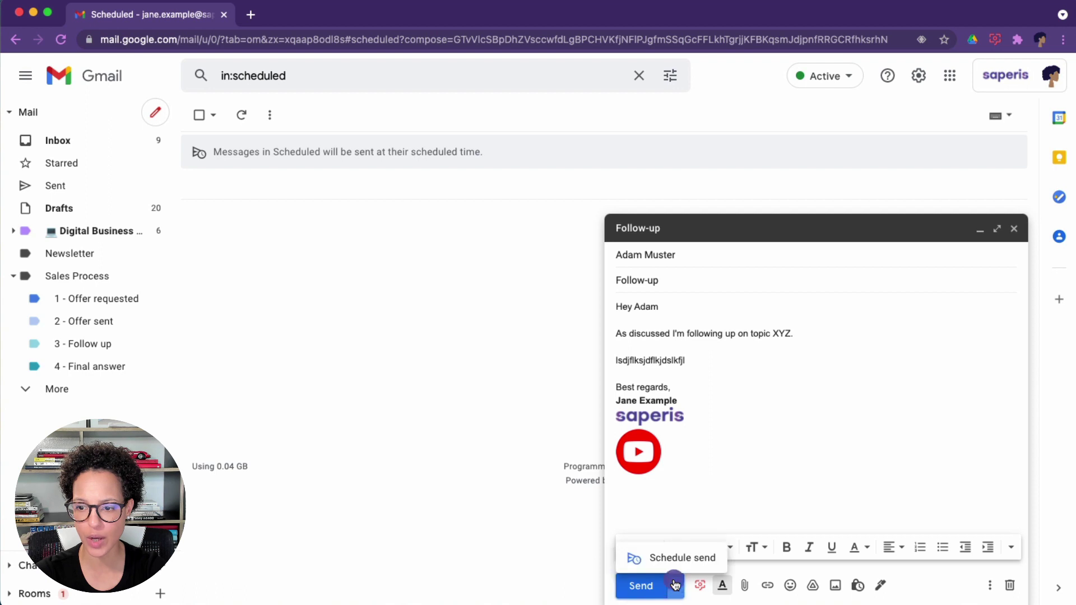
click(684, 553)
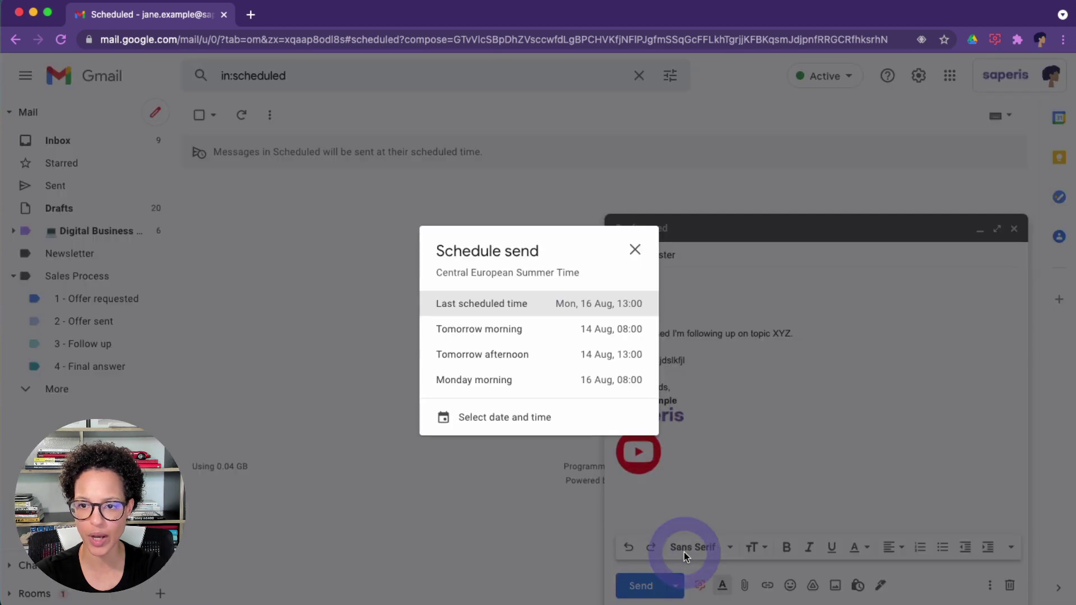
click(482, 307)
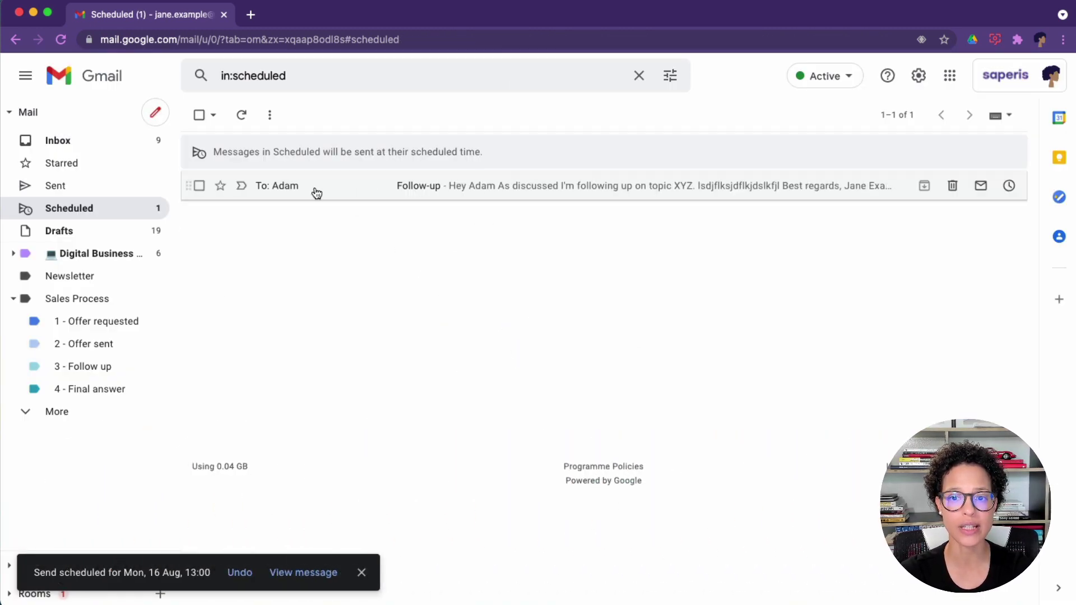
click(422, 186)
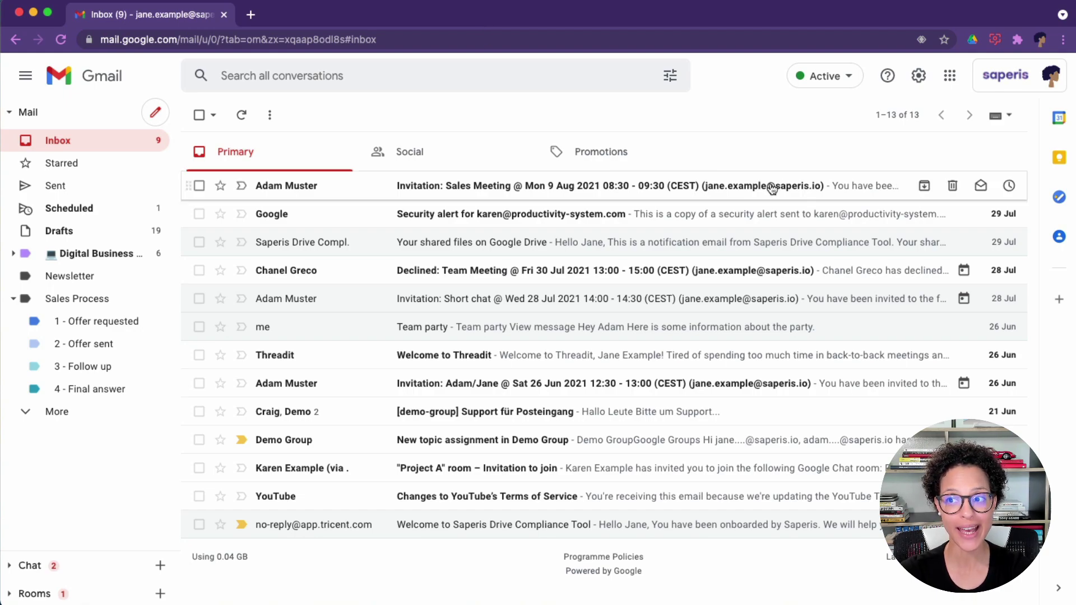
In General settings, set Keyboard shortcuts on and save the changes.
click(917, 77)
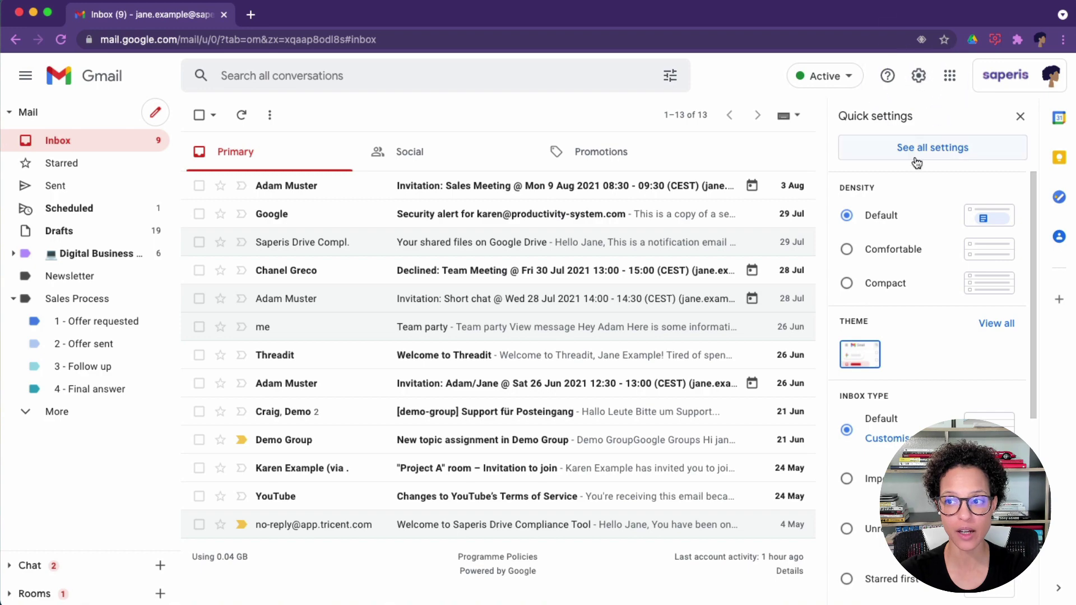
click(918, 154)
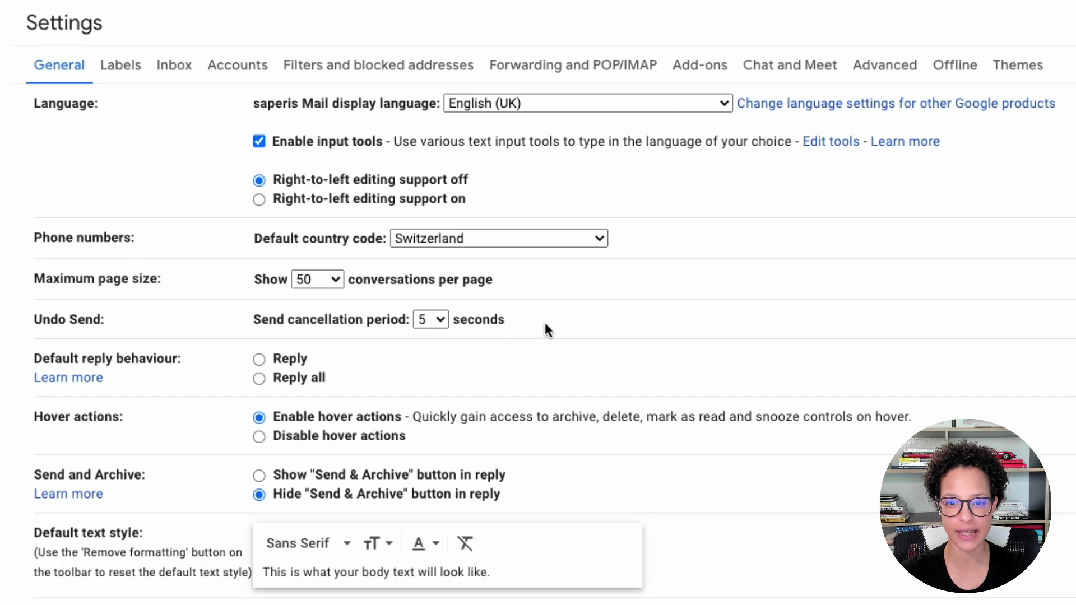
scroll(777, 313, down, 15)
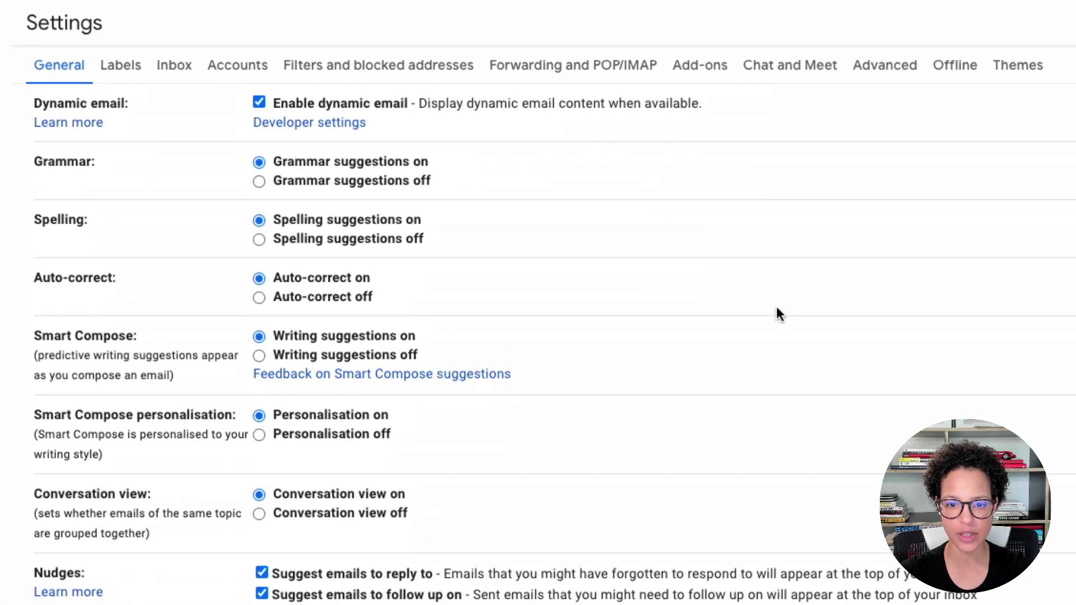
scroll(776, 306, down, 8)
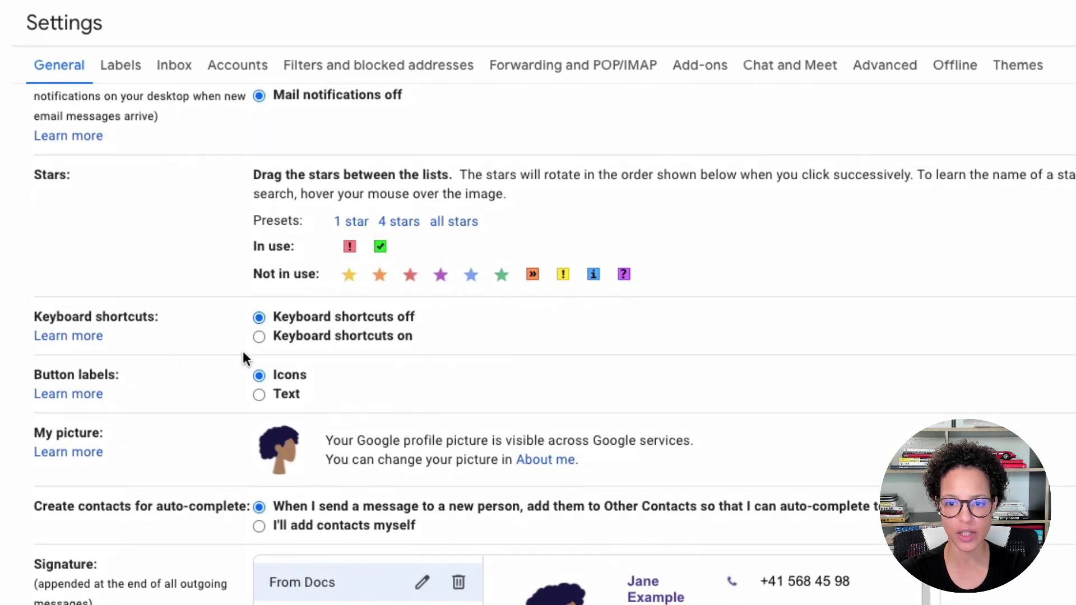
click(259, 337)
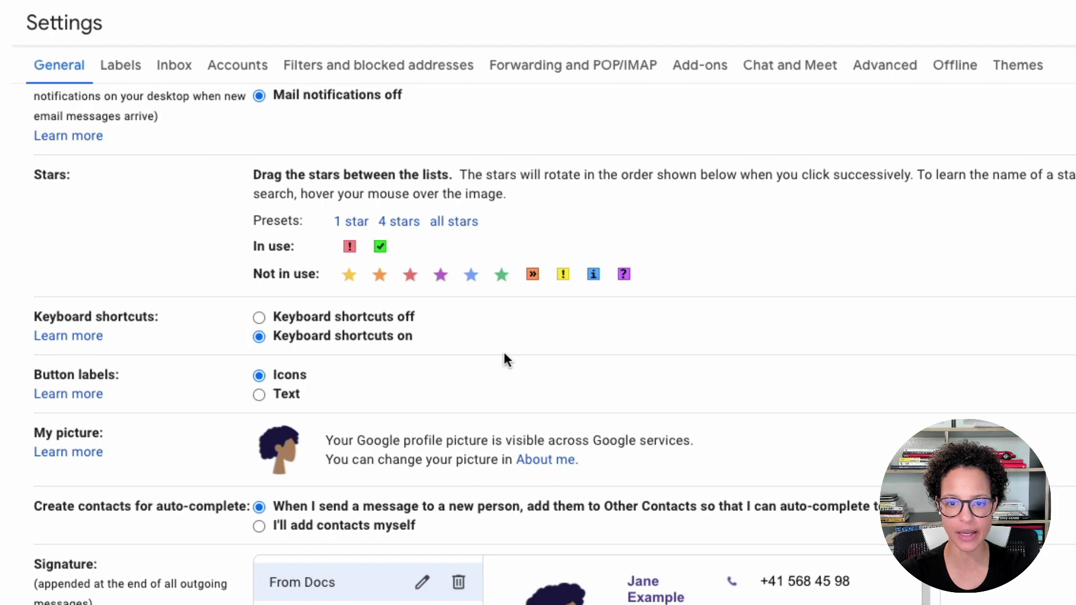
scroll(505, 358, down, 15)
click(569, 582)
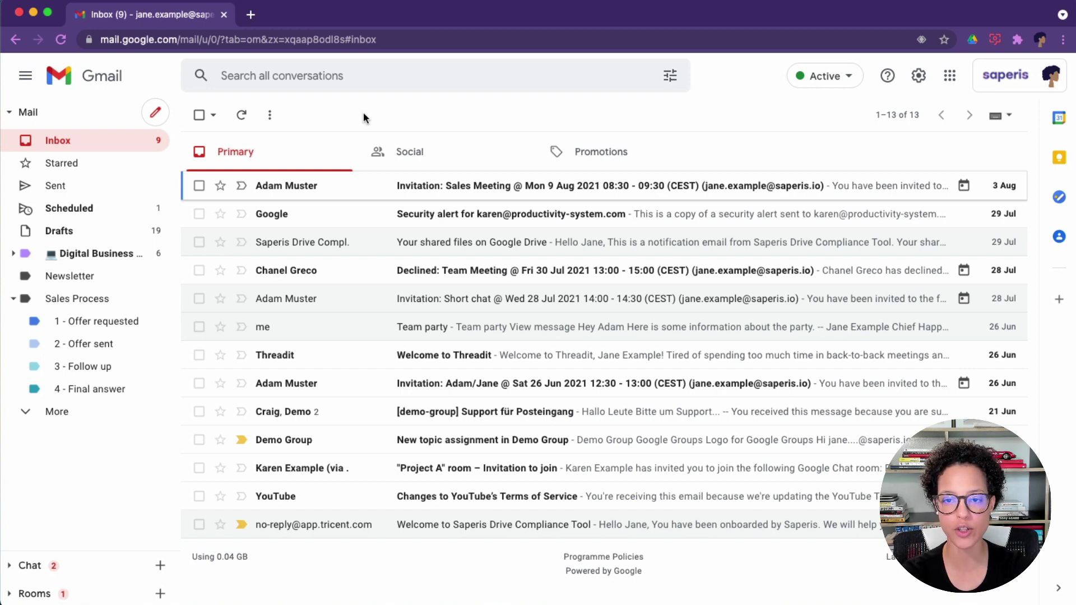
Show the keyboard shortcuts reference with Shift+?, close it, then bring it up again.
key(shift+slash)
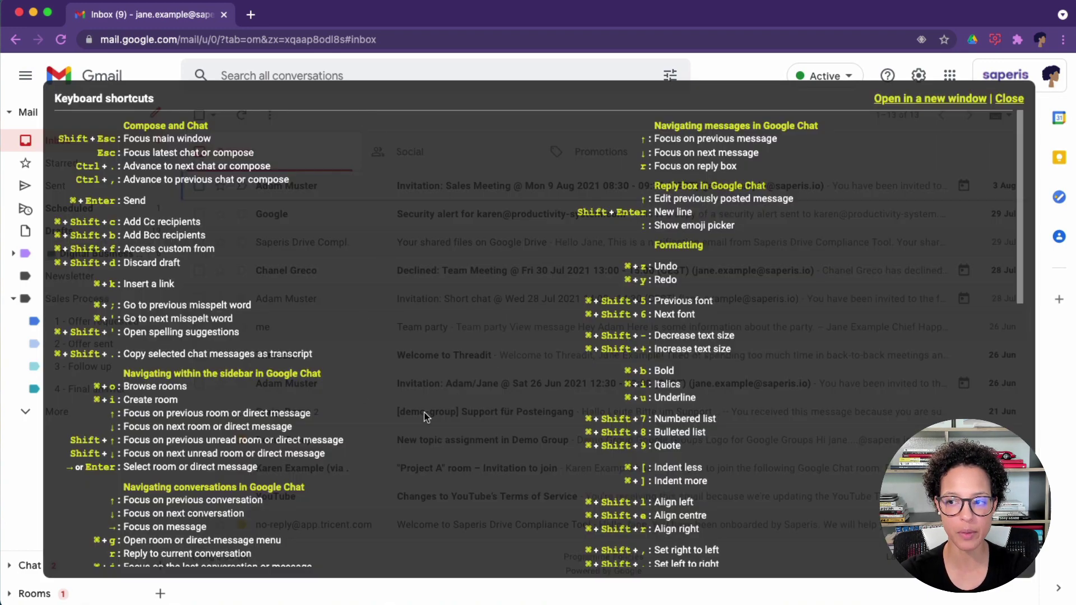
scroll(425, 415, down, 15)
scroll(425, 416, up, 10)
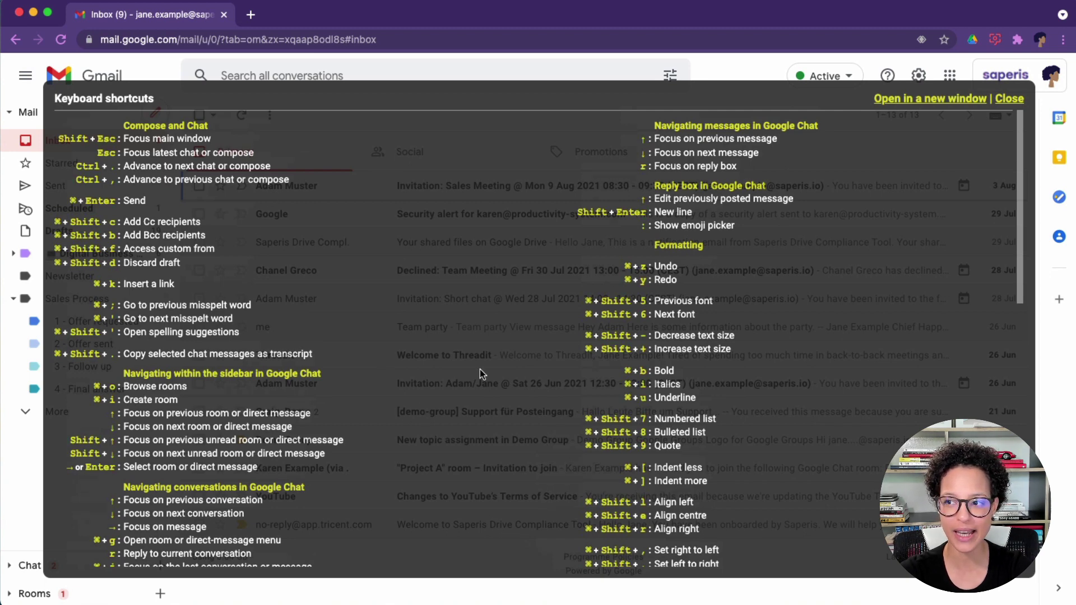
click(1016, 98)
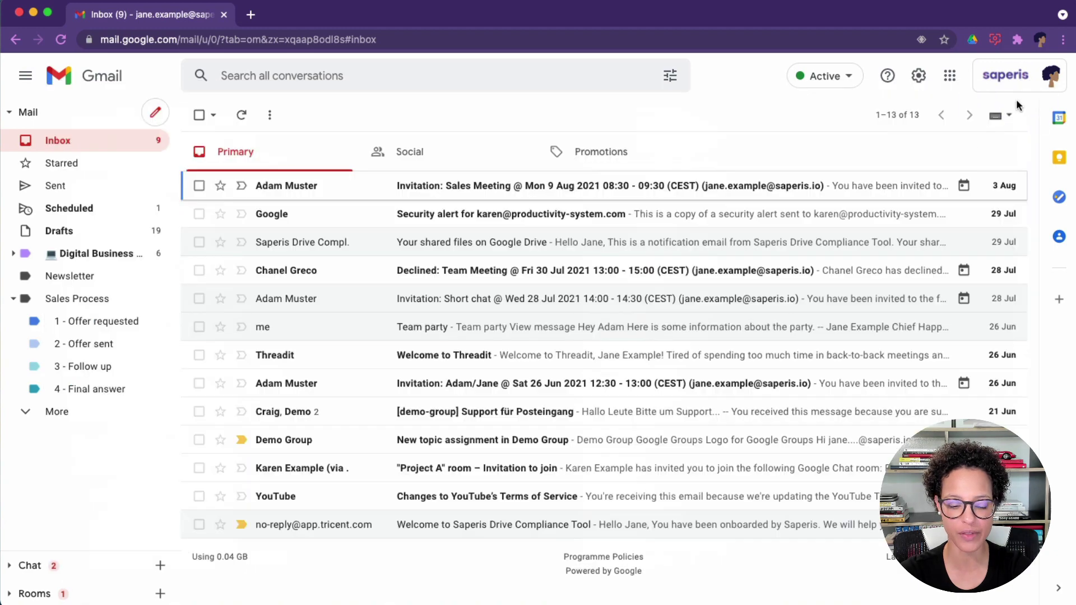
key(shift+slash)
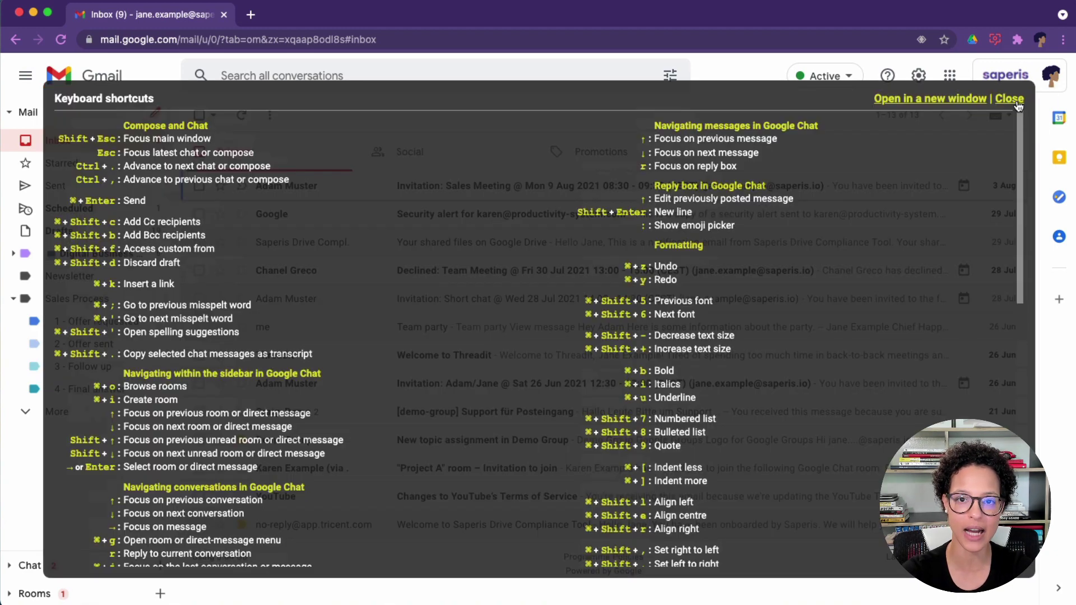